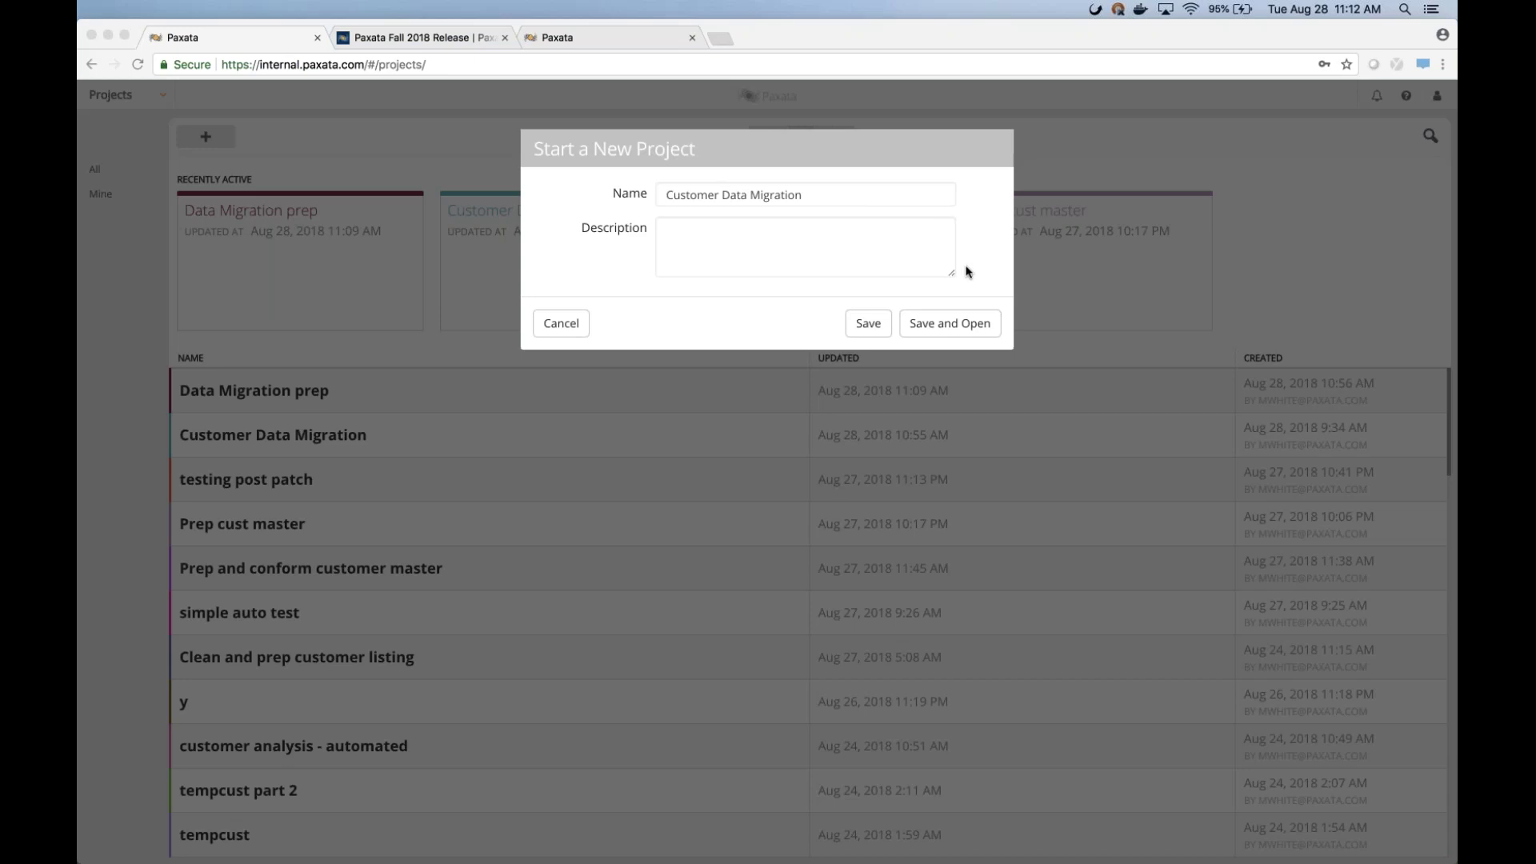
Name the new project "Customer Data Migration - prod", leave the description empty, and save and open it
click(800, 247)
key(Return)
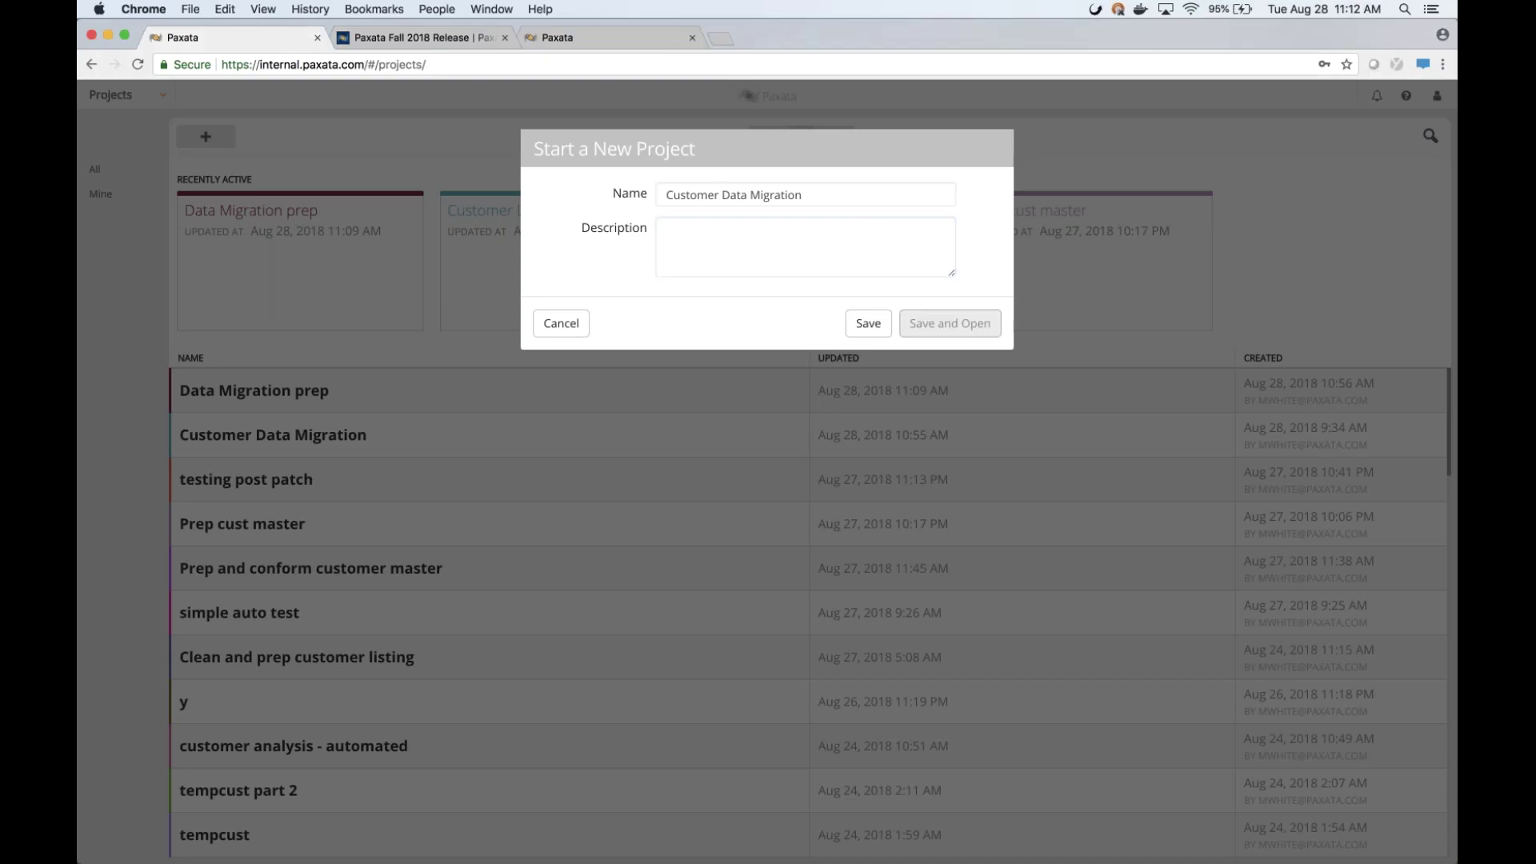
key(Return)
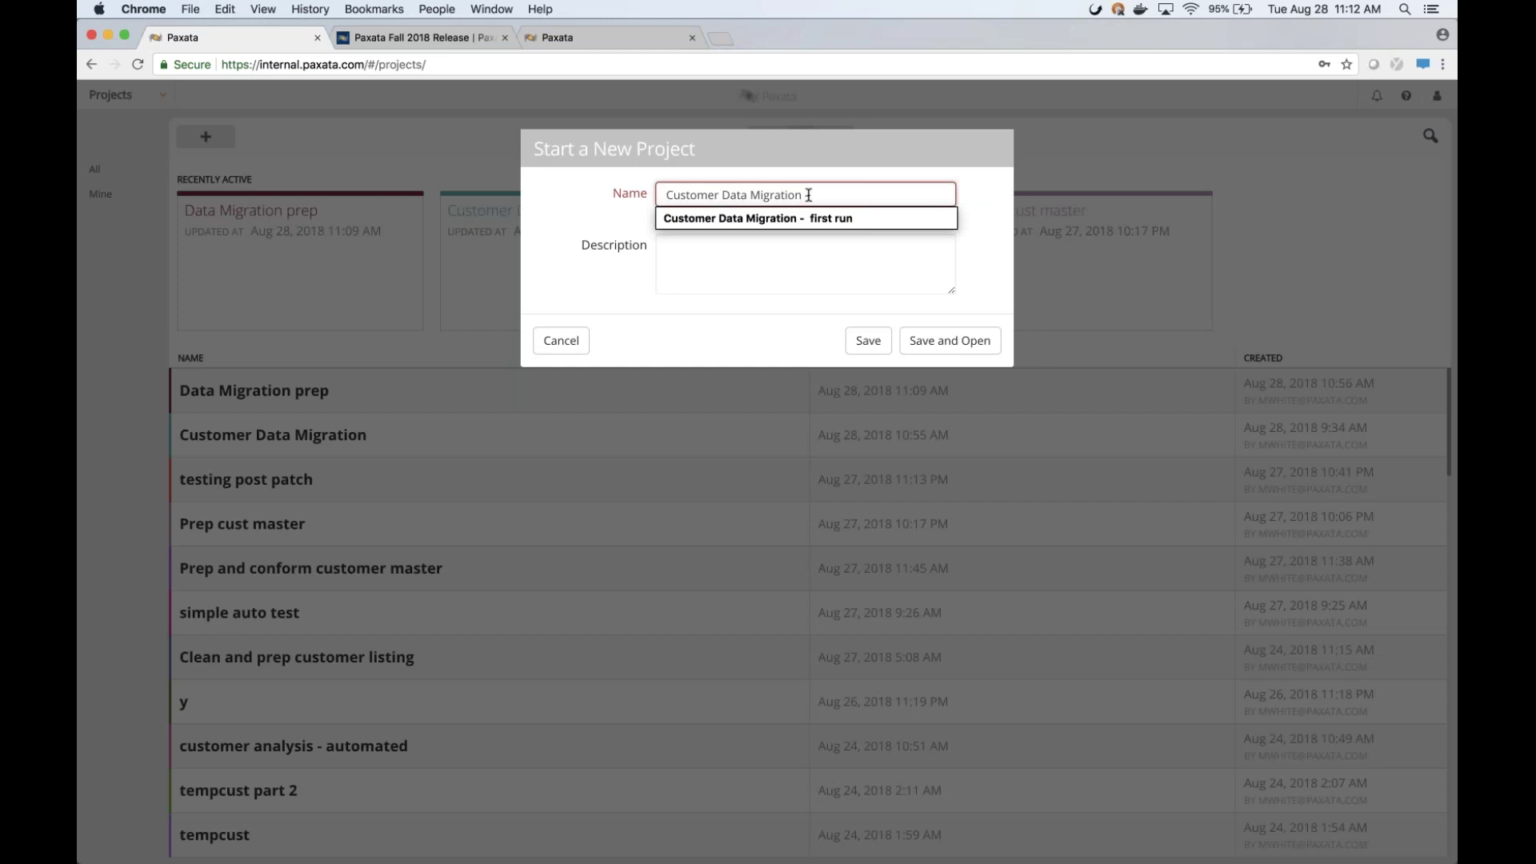
text(- prod)
click(947, 341)
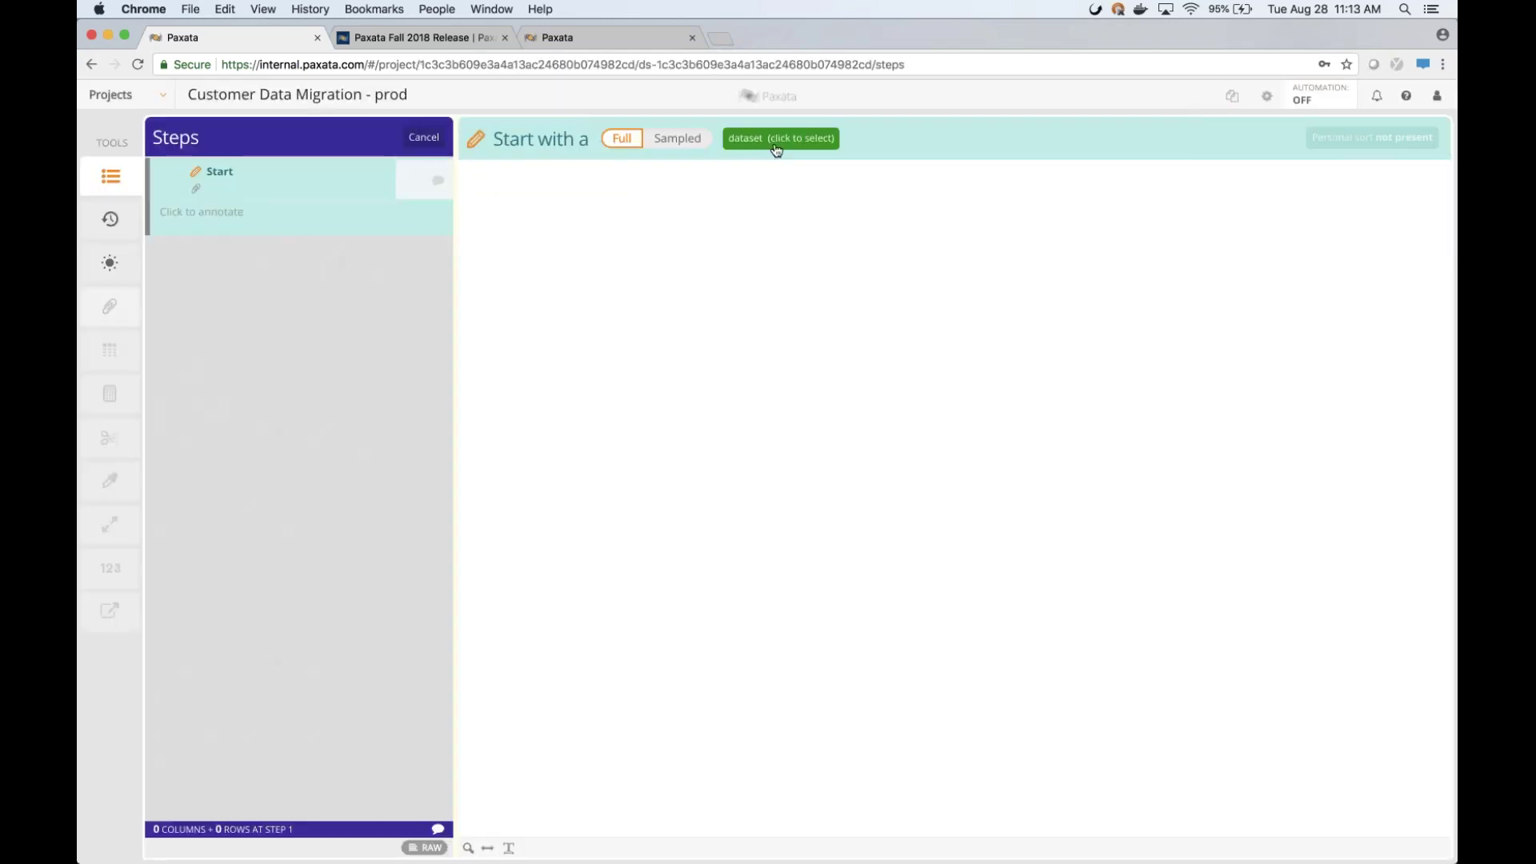
Add Customer Listing - COMPLETE.parquet from the Customer Data Migration folder of the Amazon S3 data source to the dataset import
click(775, 146)
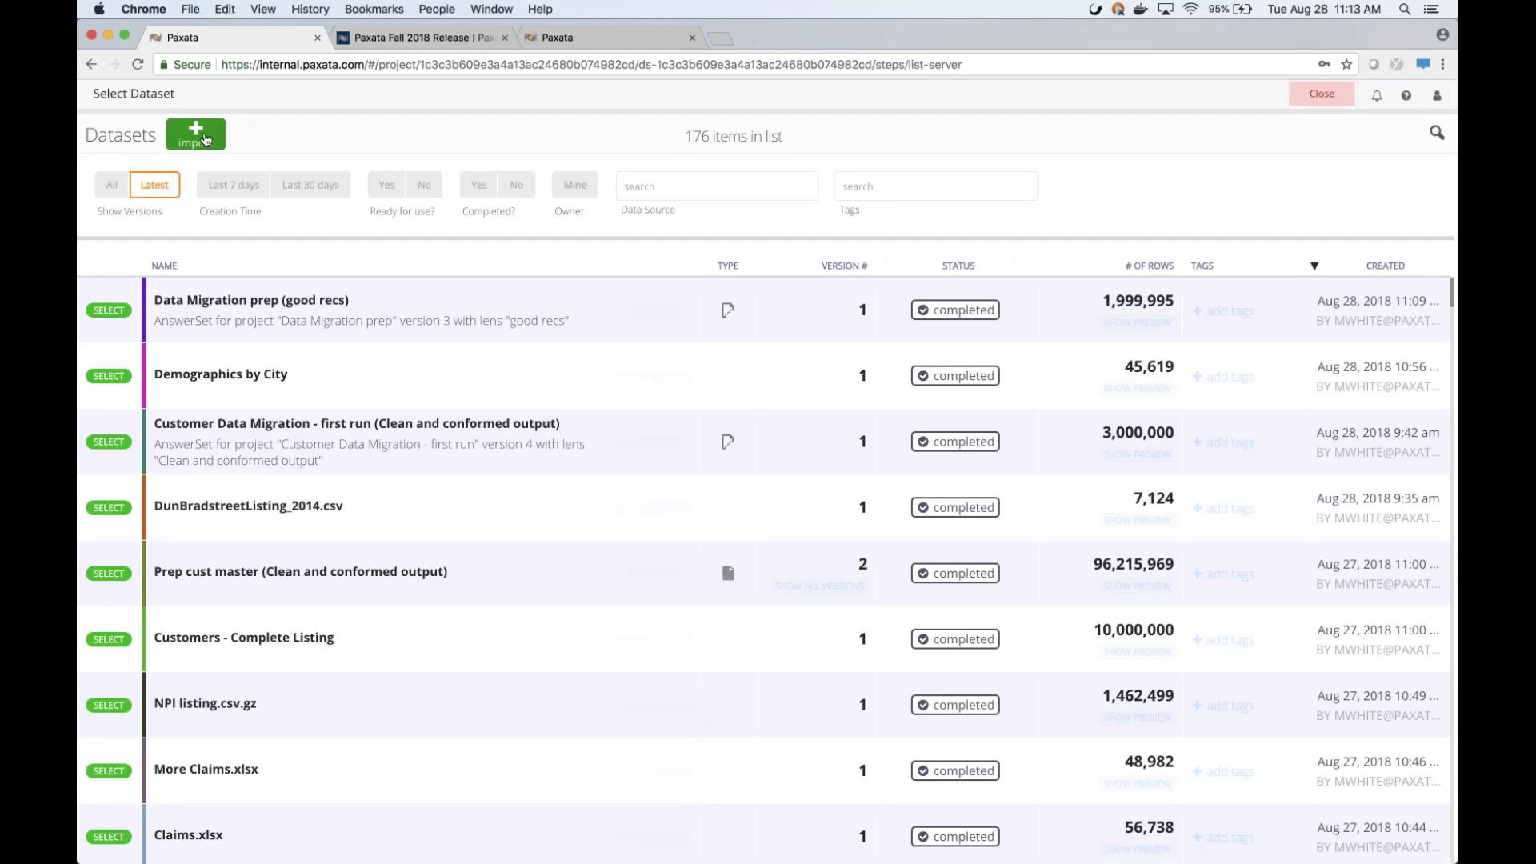
click(205, 140)
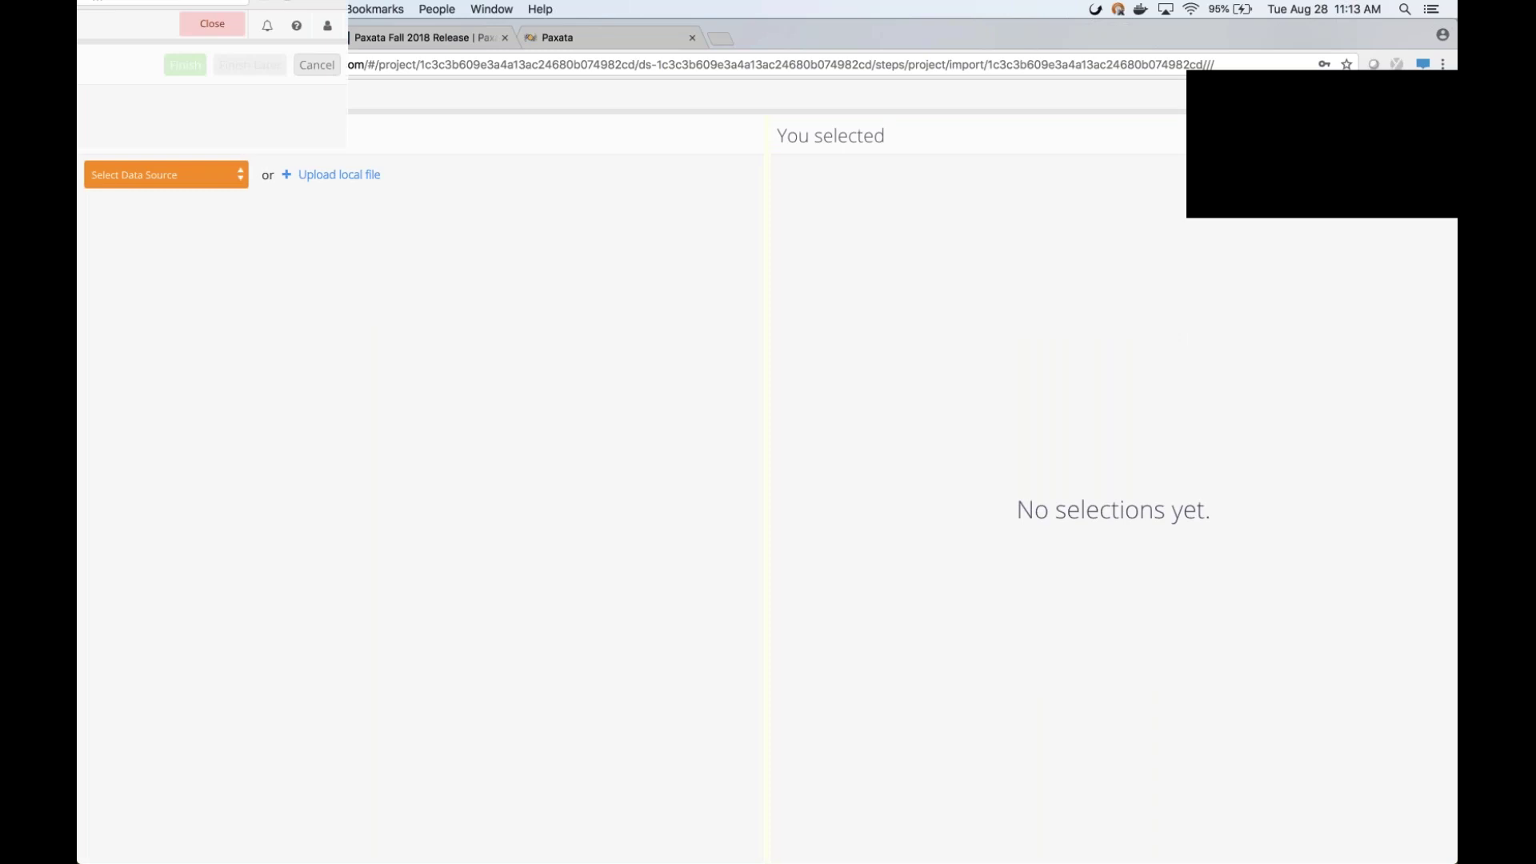
click(230, 182)
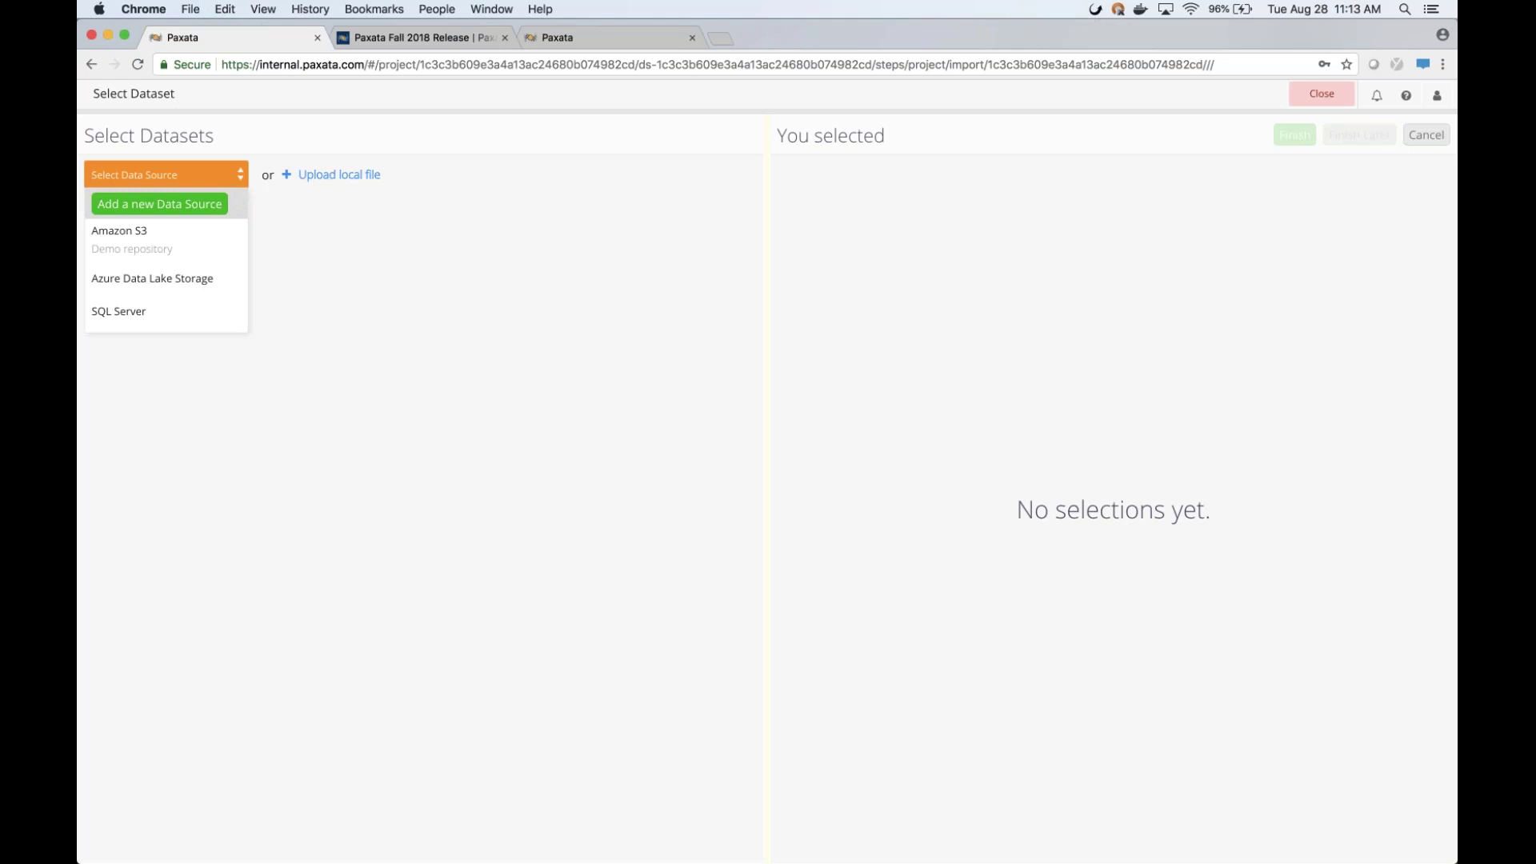
click(154, 248)
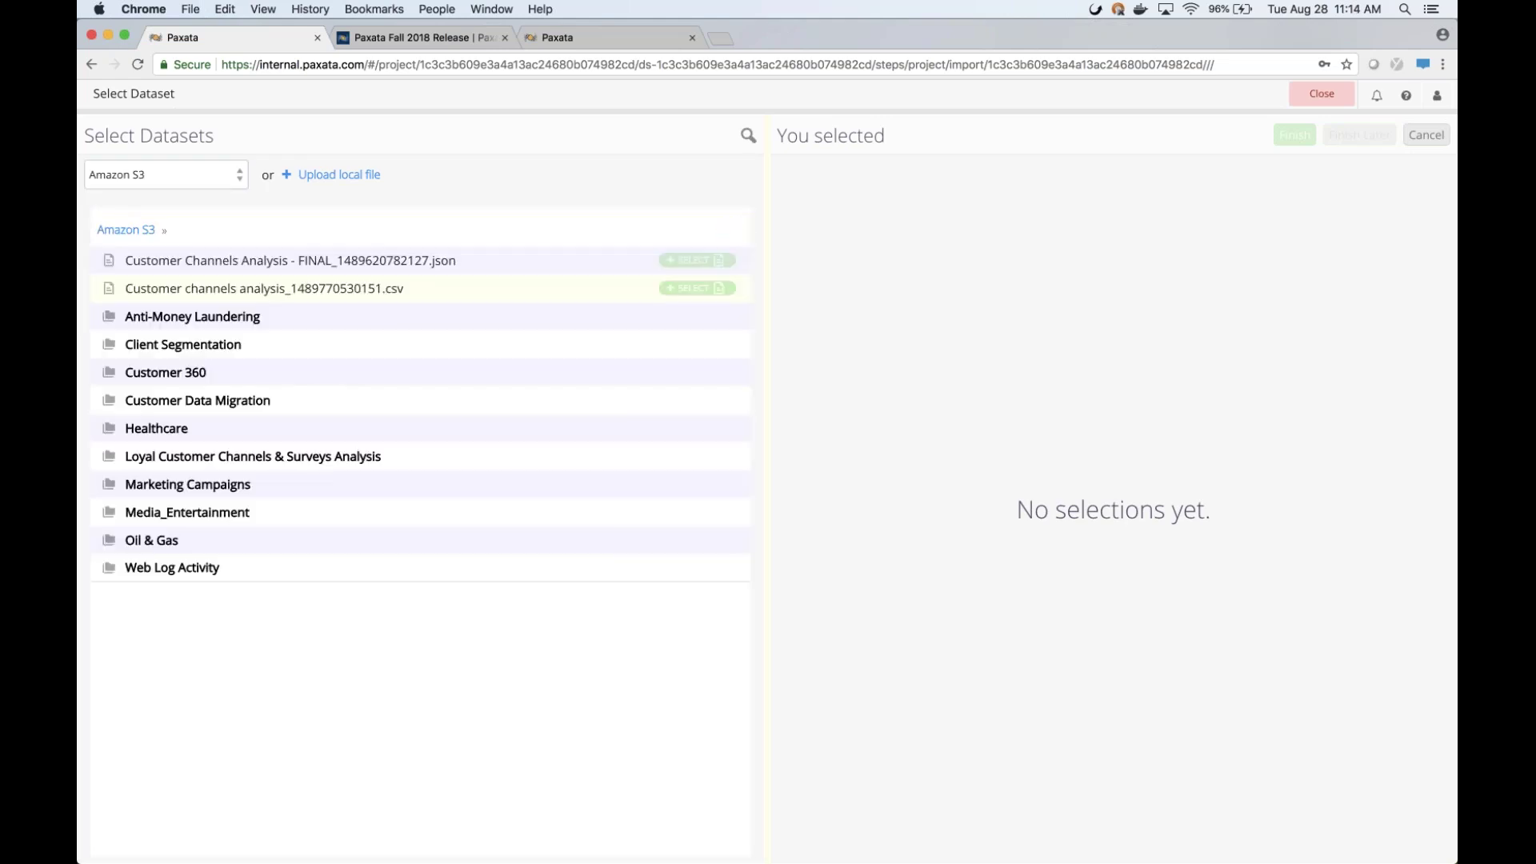
click(206, 403)
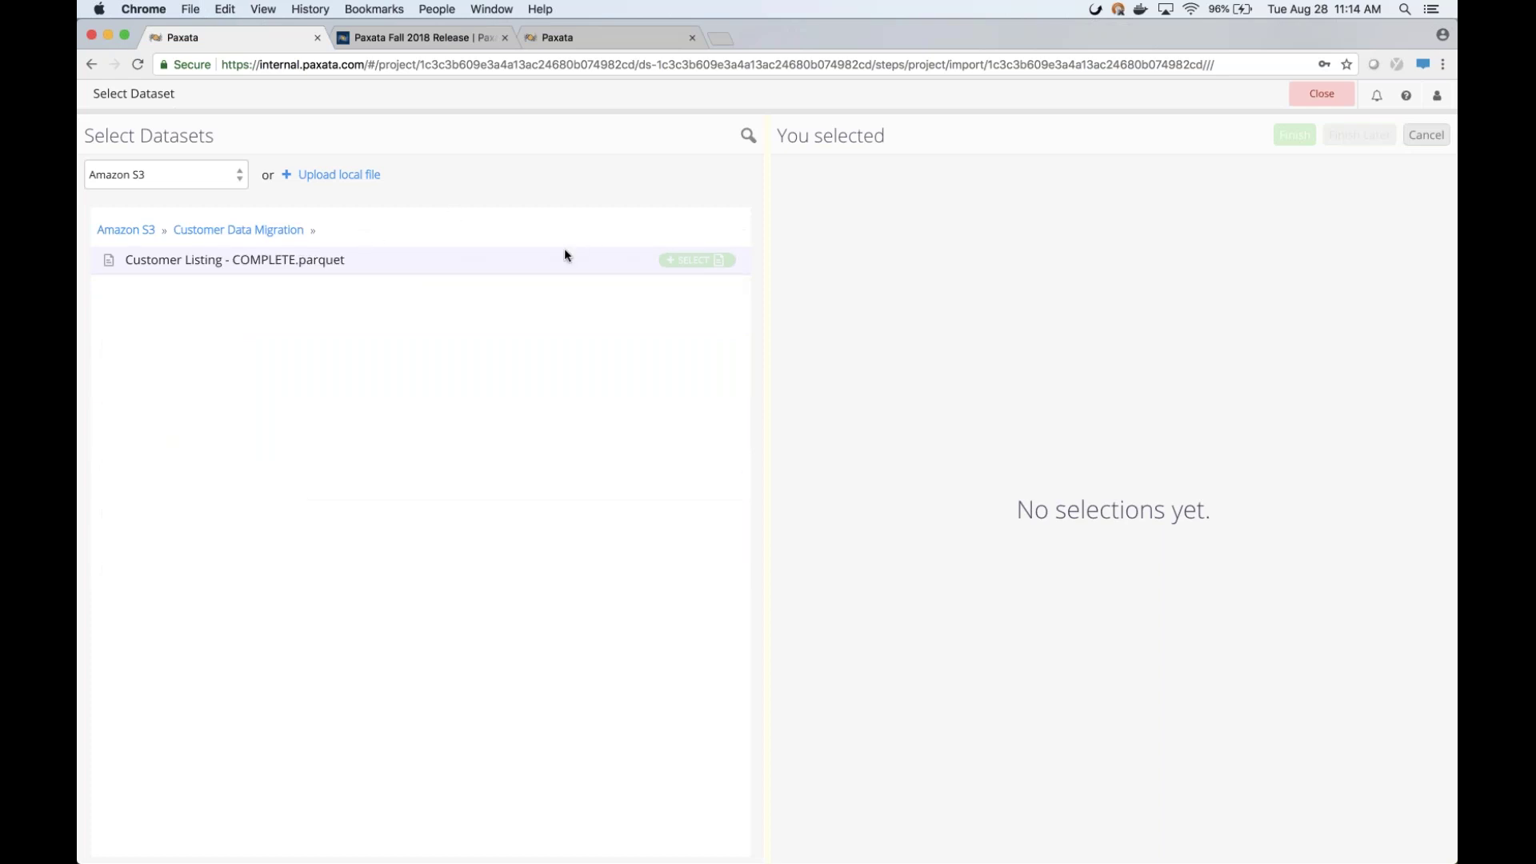
click(672, 260)
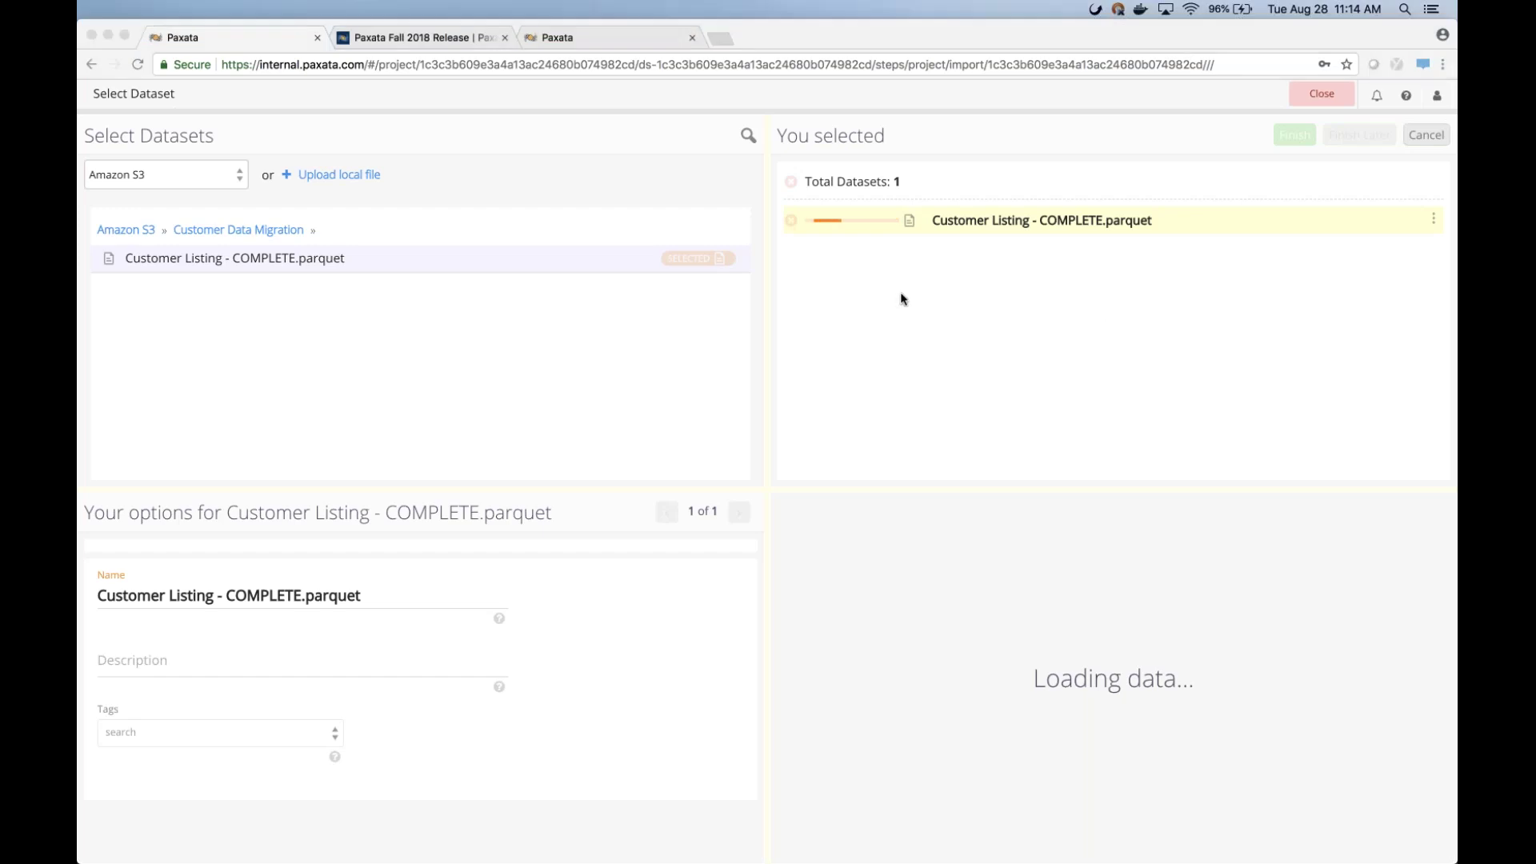
Upload the local file Demographics by City as a second dataset for the import
click(333, 173)
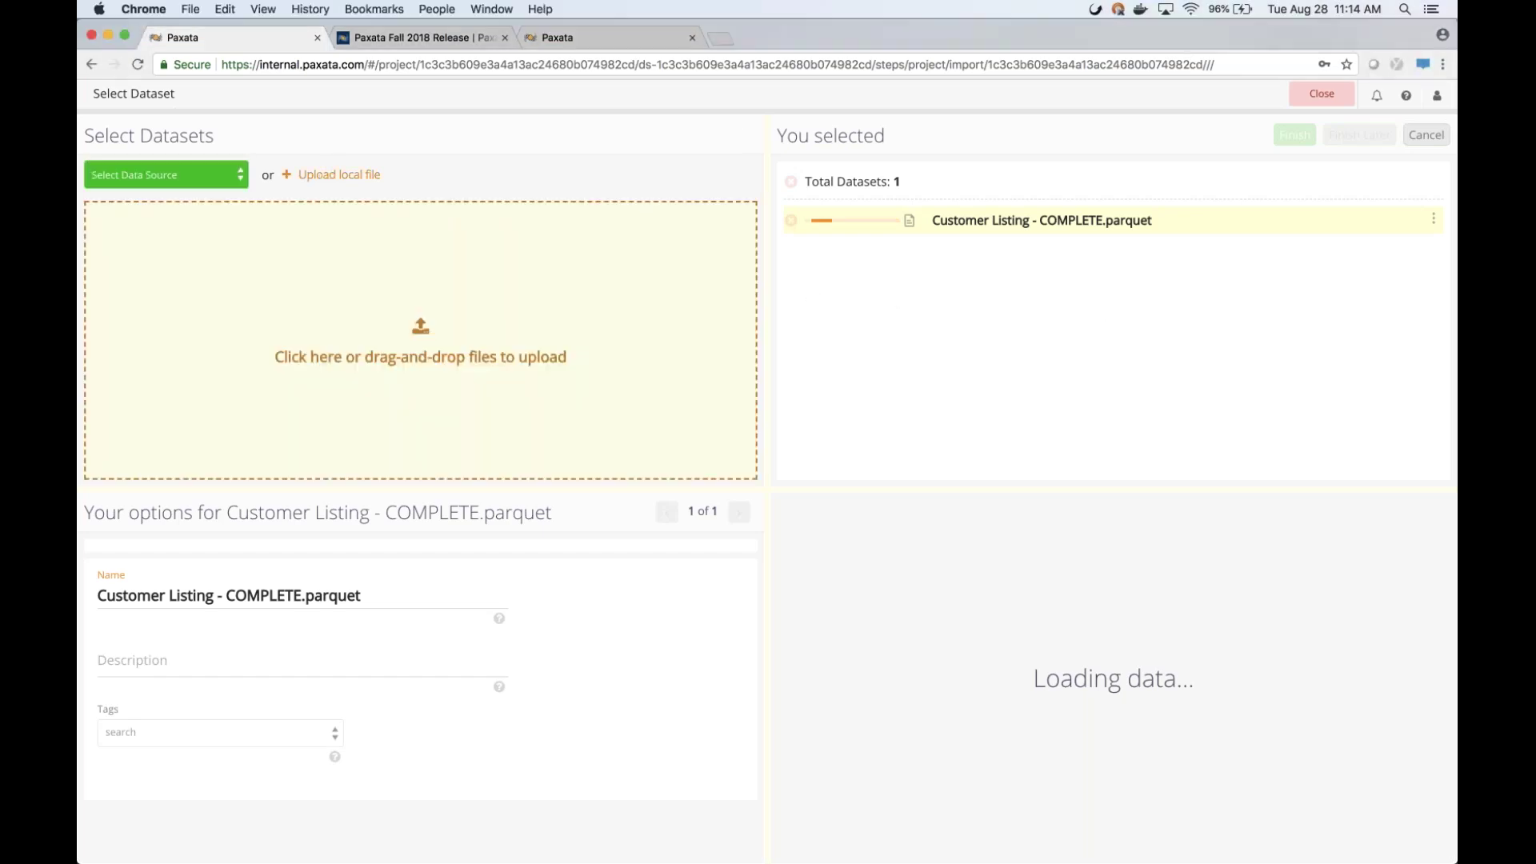
click(484, 294)
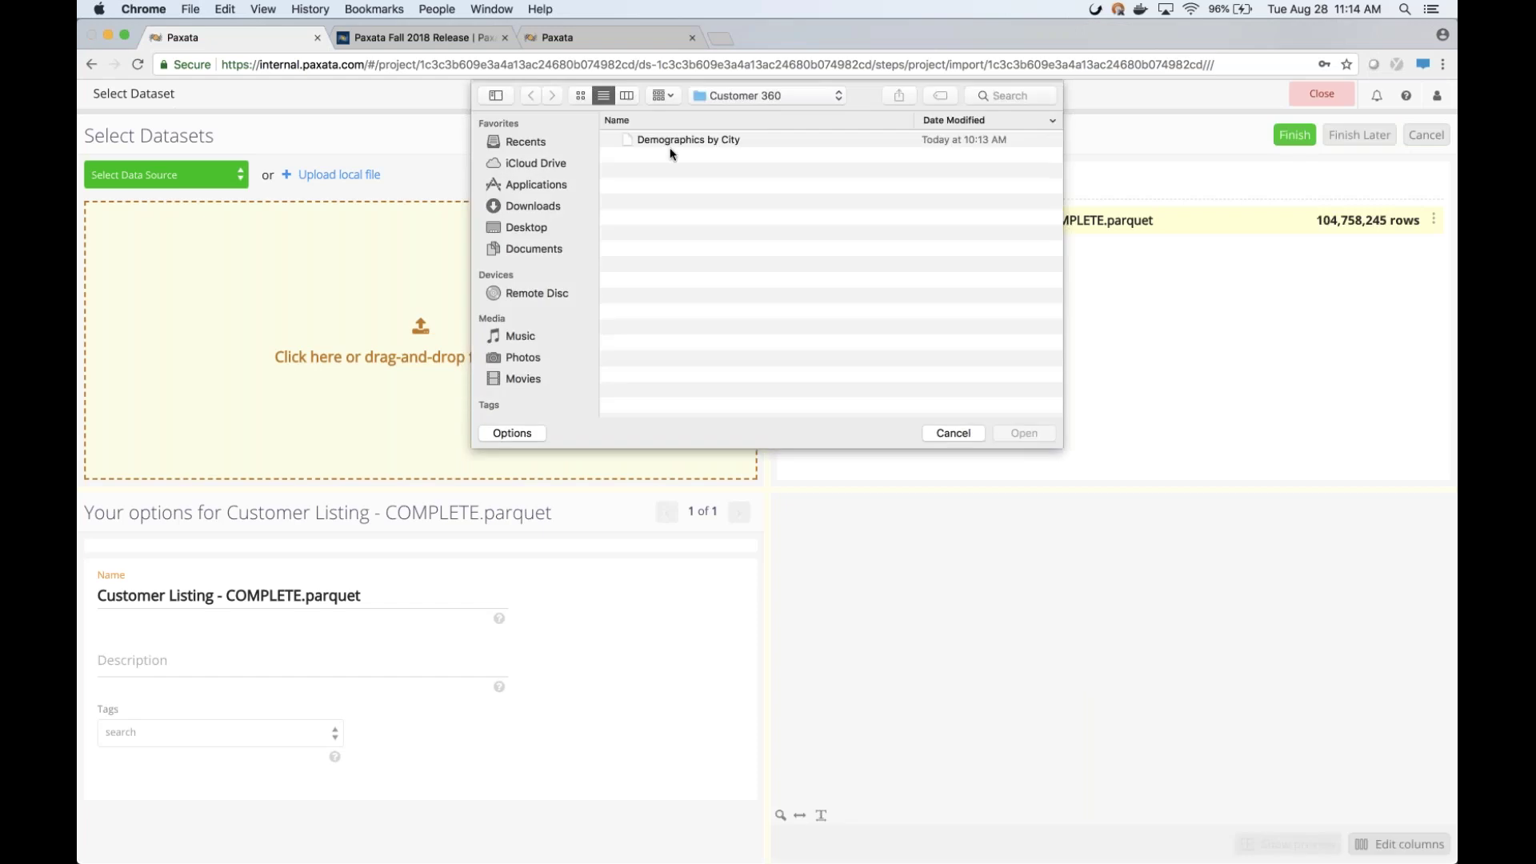
double_click(672, 141)
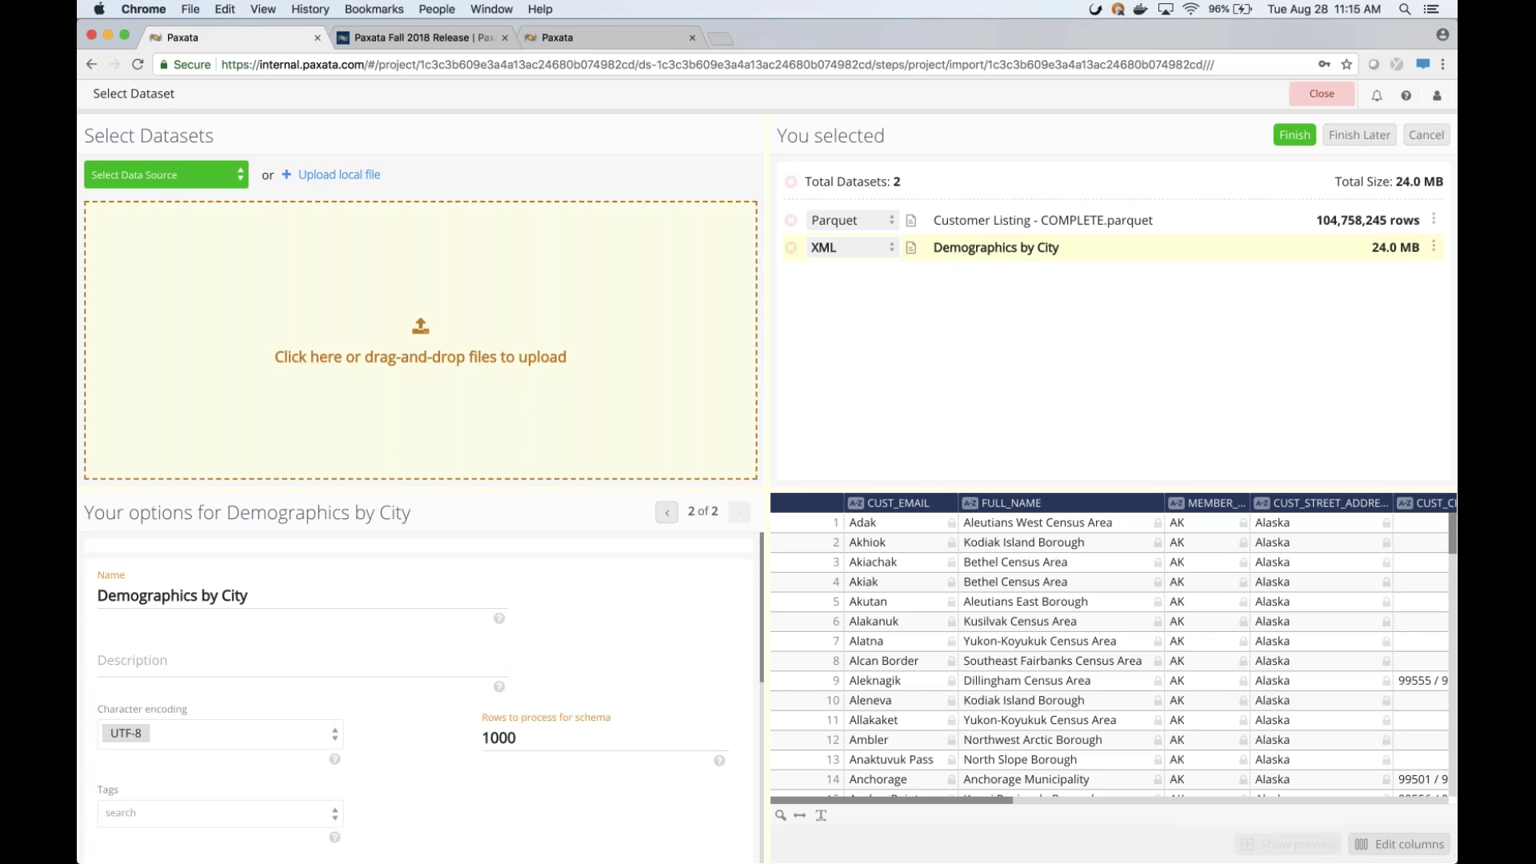
Examine the XML options, source record structure and parsed column preview of Demographics by City
scroll(420, 695, down, 5)
scroll(576, 630, down, 5)
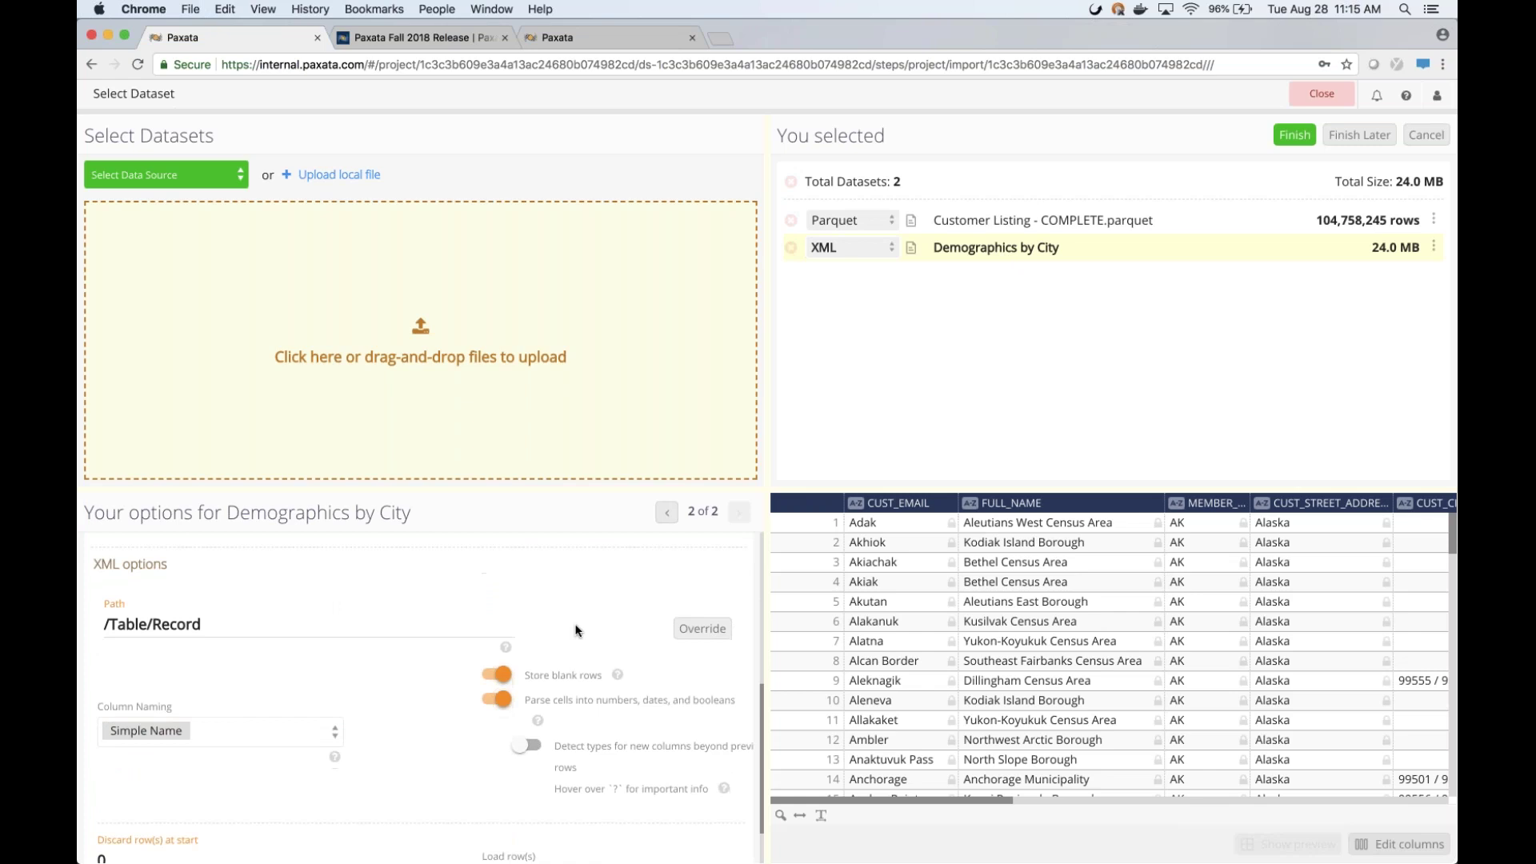
click(702, 628)
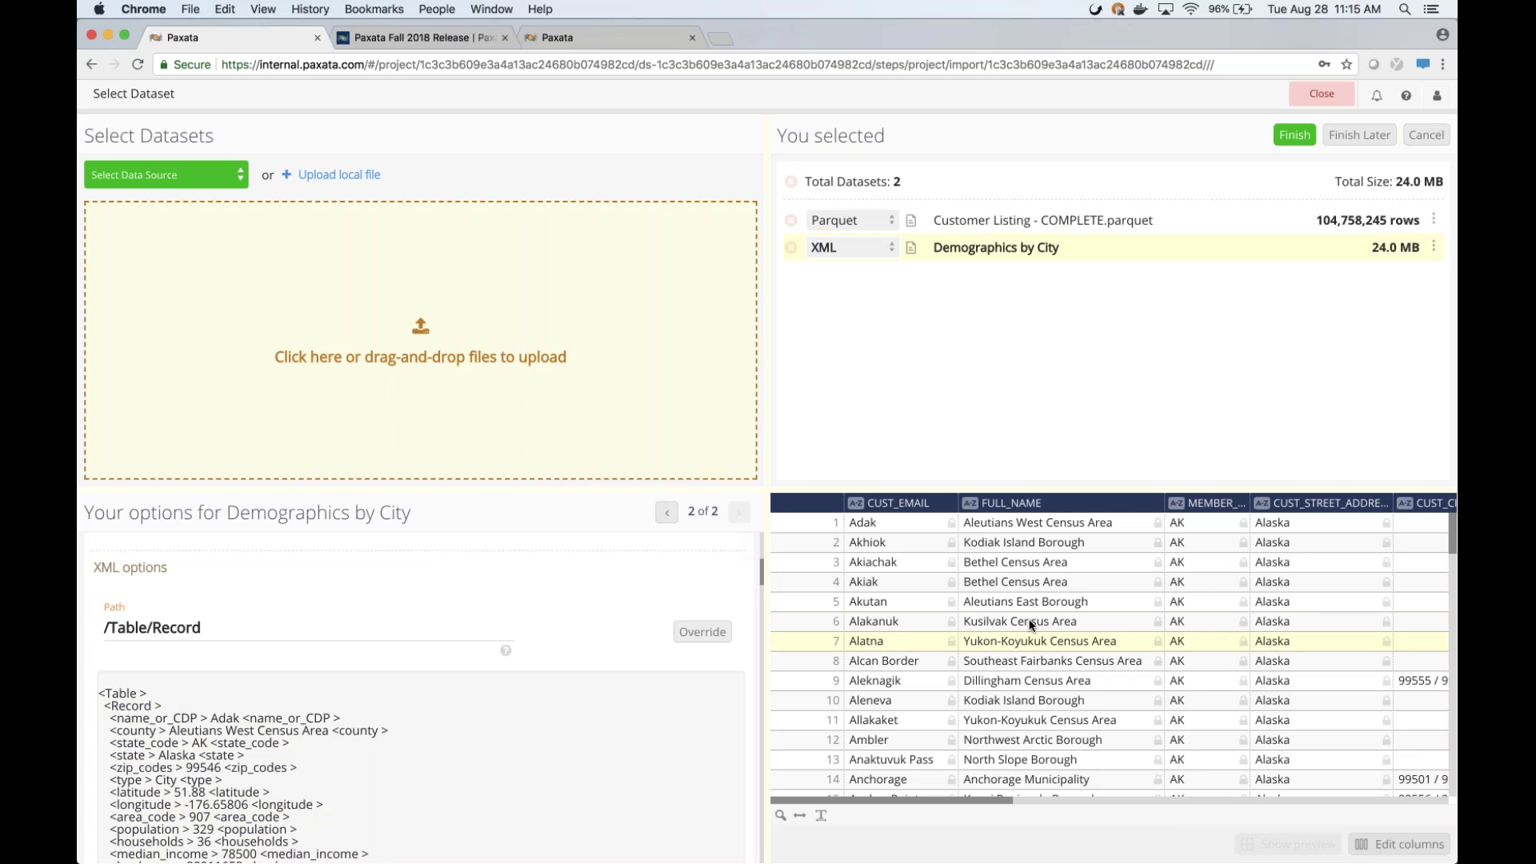
scroll(1056, 642, right, 5)
scroll(880, 621, left, 1)
scroll(880, 621, left, 3)
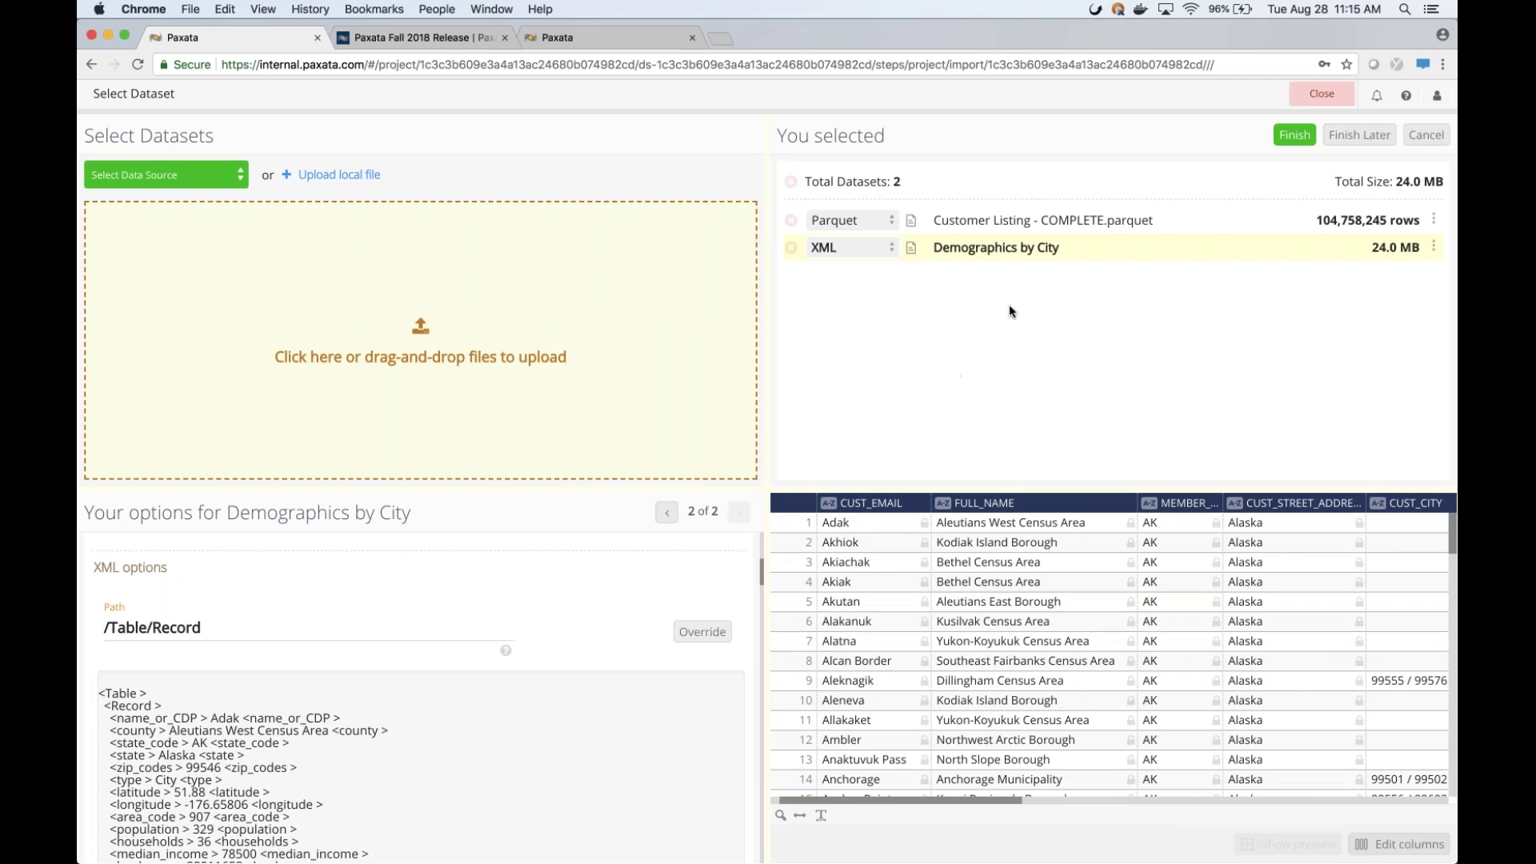
Preview the data of Customer Listing - COMPLETE.parquet across all its columns
click(1000, 220)
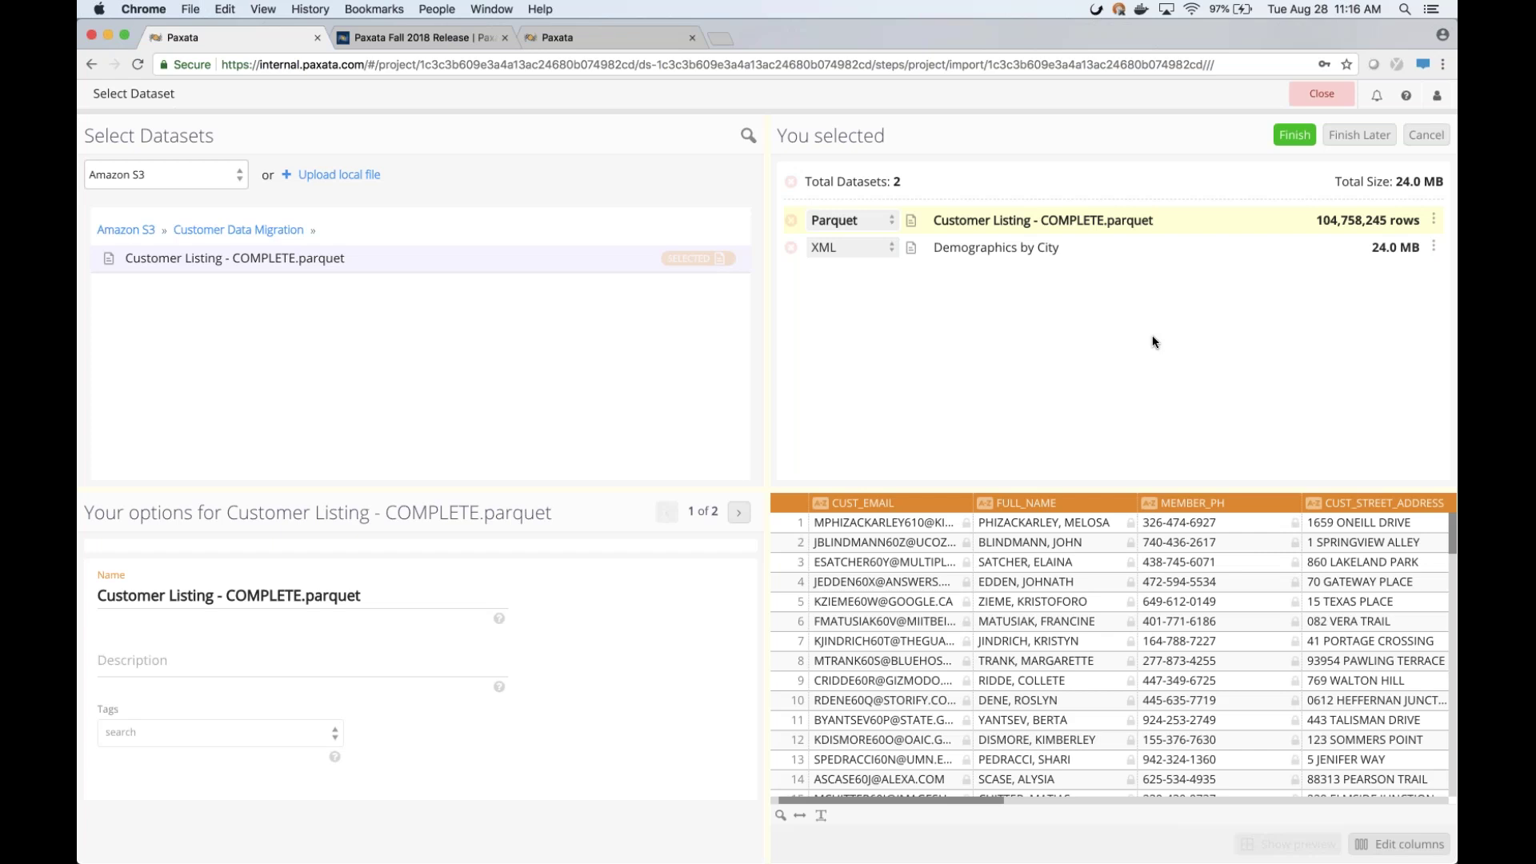
scroll(1013, 597, right, 10)
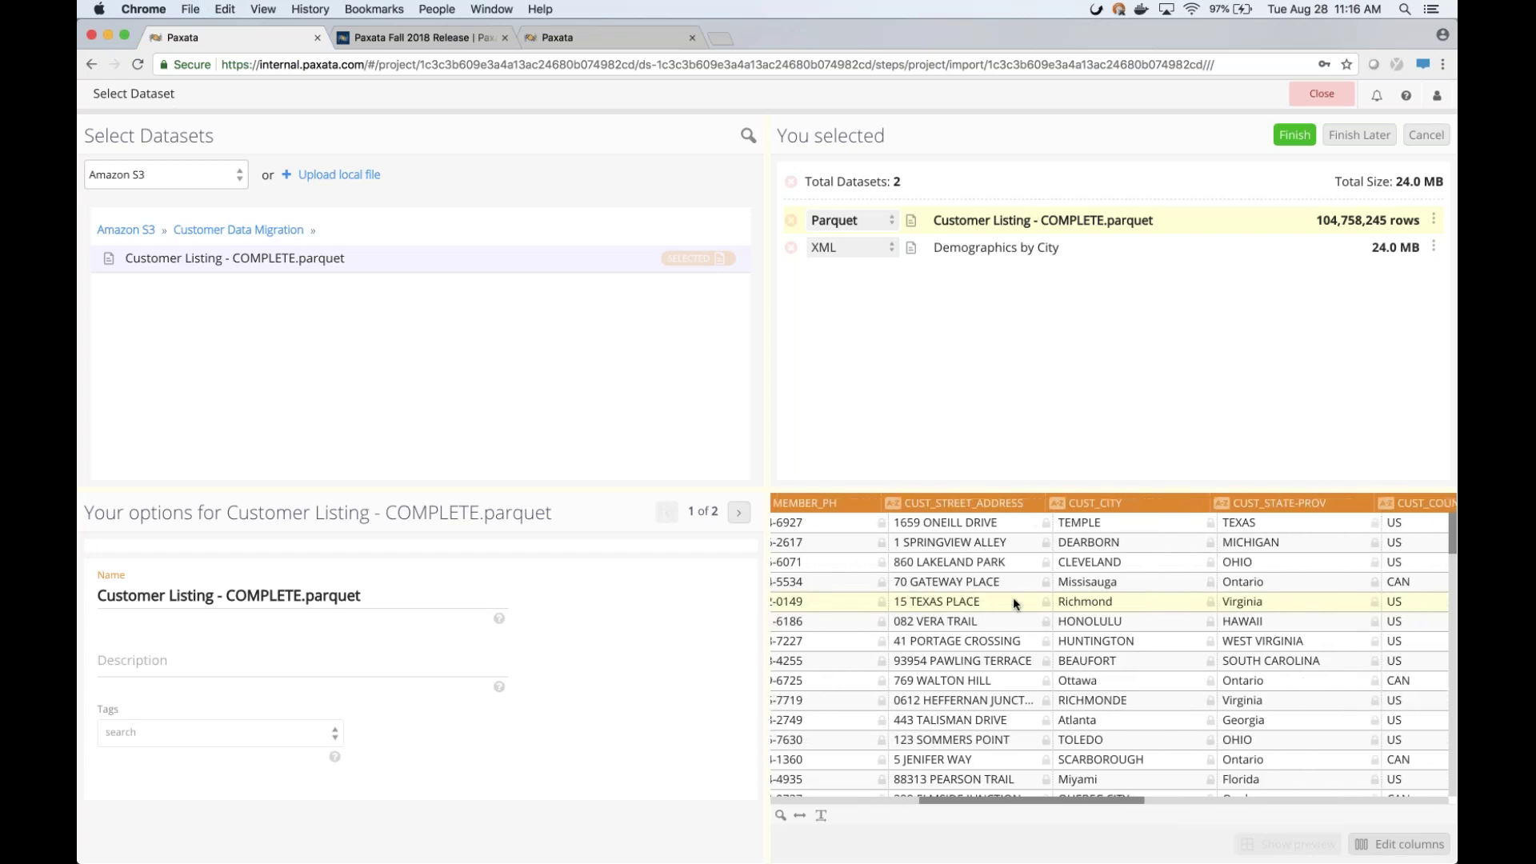
scroll(1012, 596, left, 10)
scroll(1012, 597, right, 10)
scroll(1013, 597, right, 6)
scroll(1013, 597, left, 15)
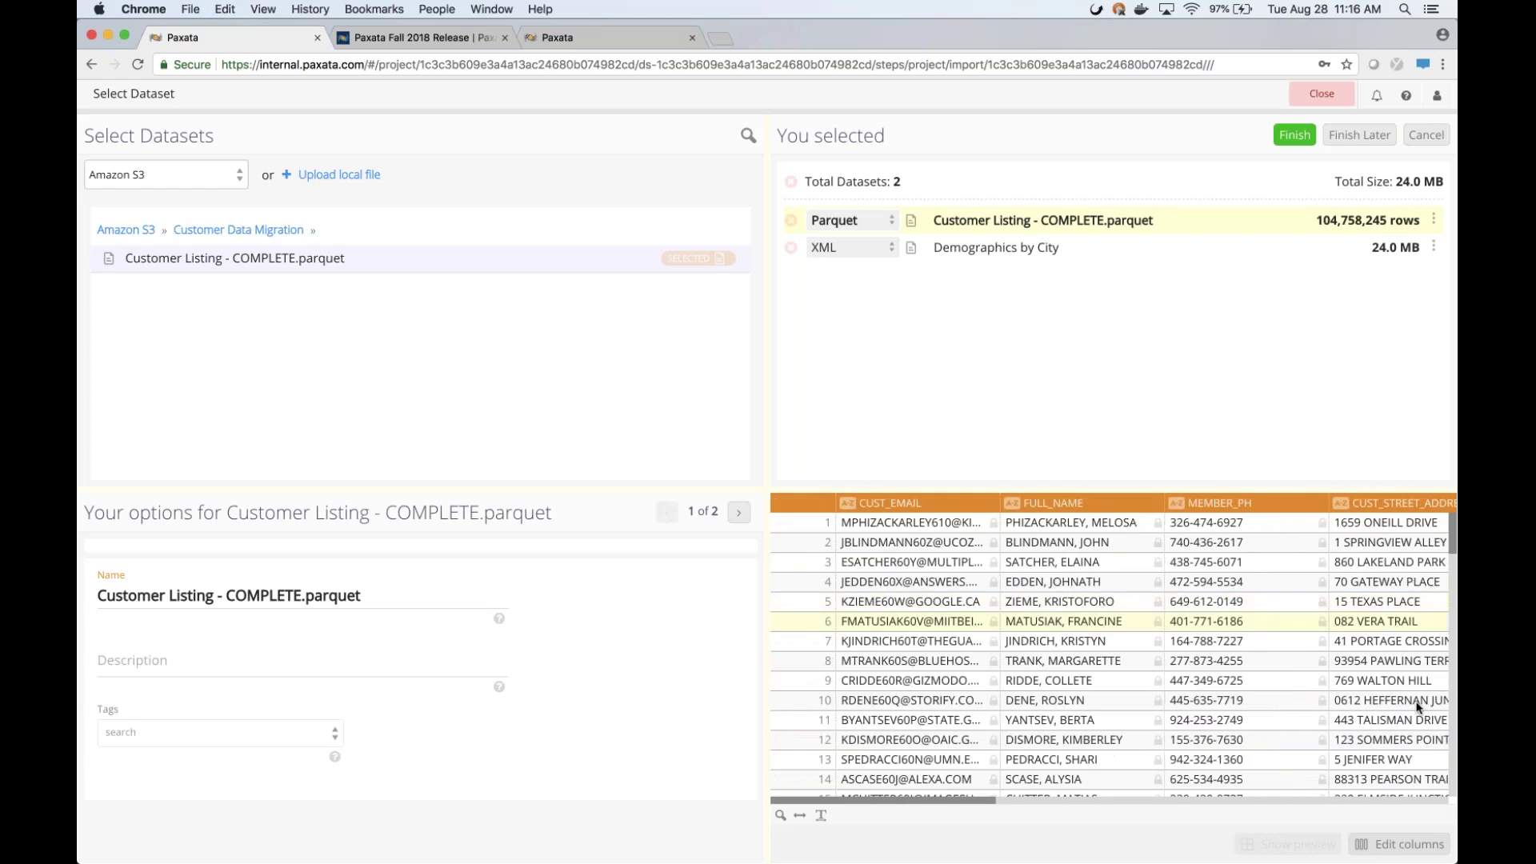
Review the customer listing's column selection, keeping every column included, and finish importing both datasets
click(1400, 844)
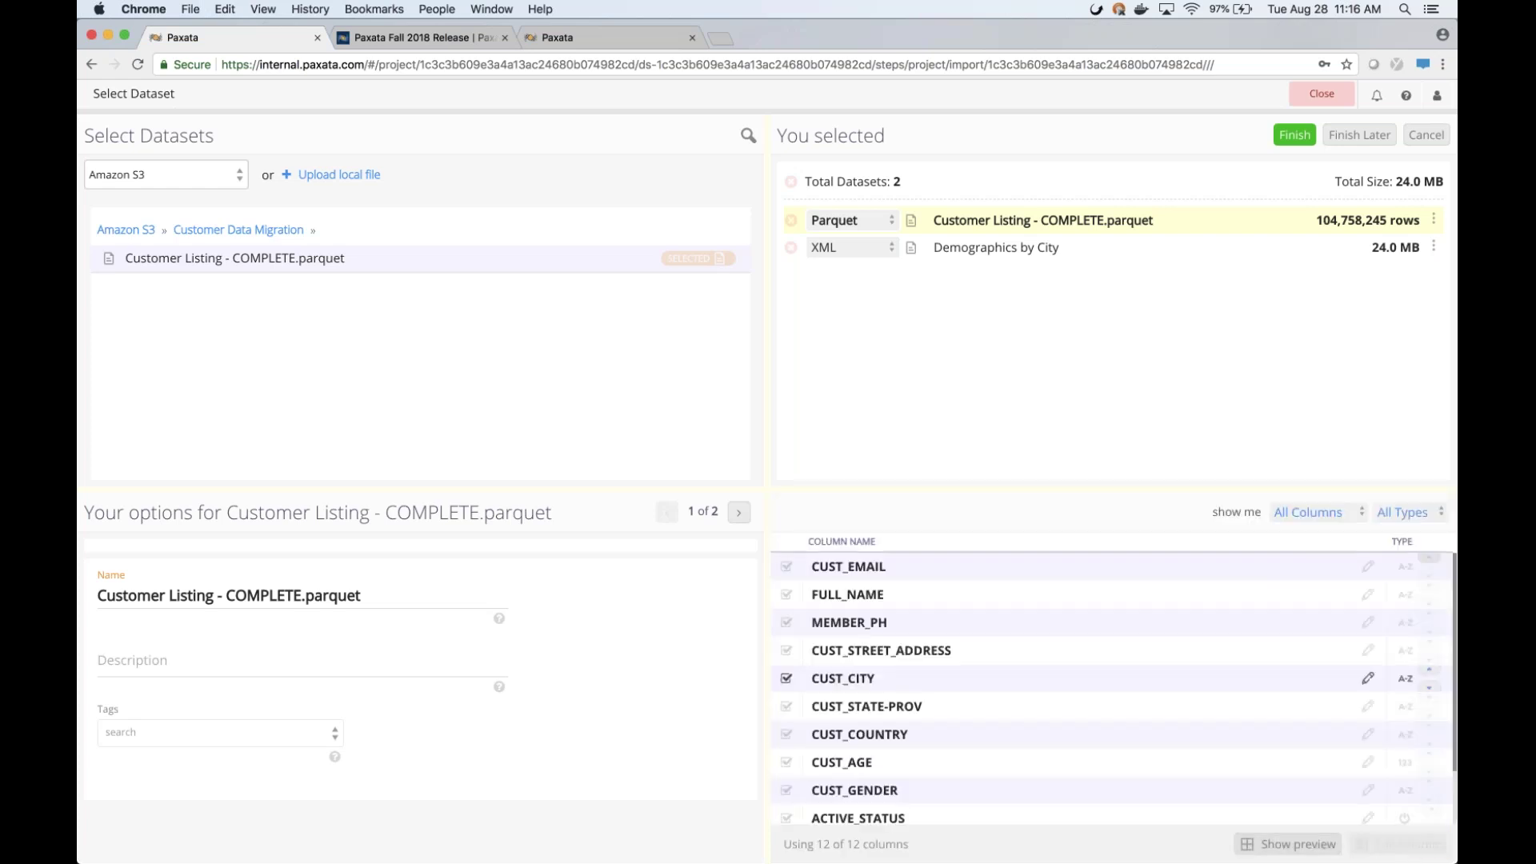
scroll(901, 594, down, 2)
scroll(902, 593, up, 2)
click(787, 594)
click(787, 596)
scroll(927, 735, down, 1)
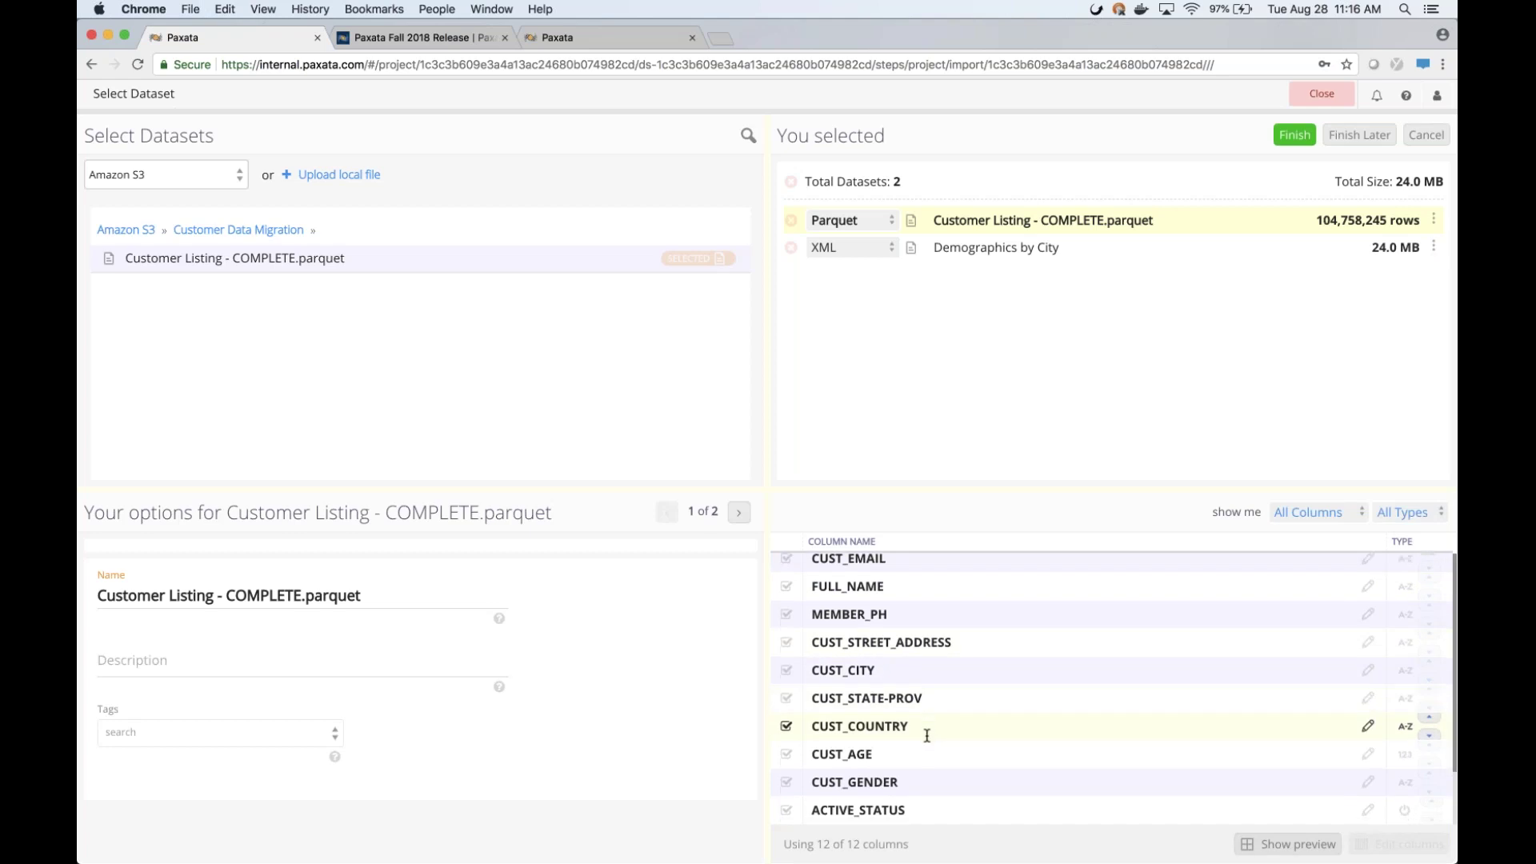
scroll(927, 735, down, 3)
click(1282, 140)
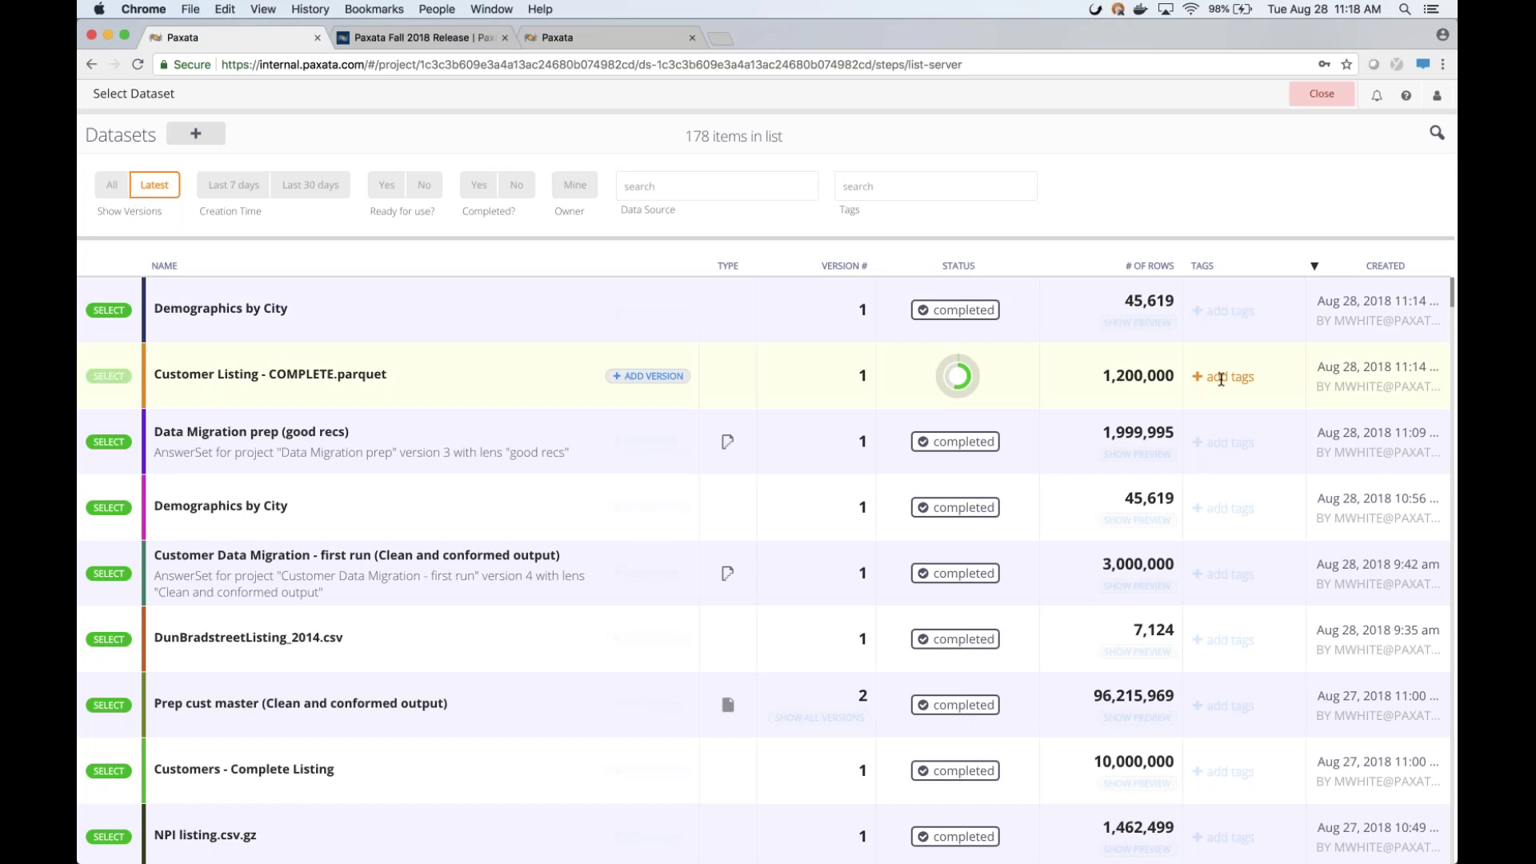
Tag the Customer Listing - COMPLETE.parquet dataset with "data migration"
click(1220, 379)
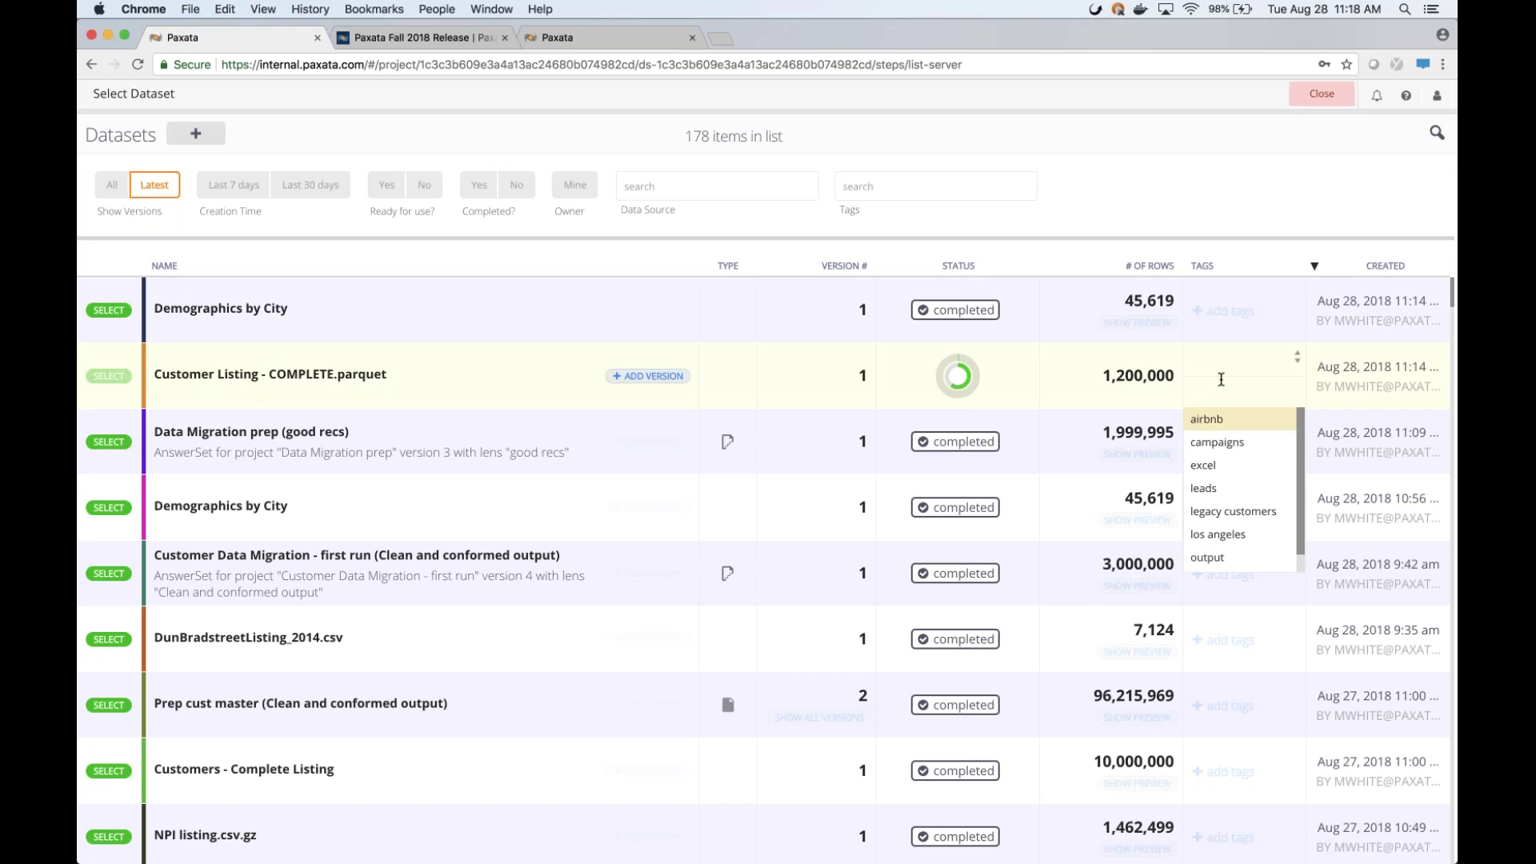
text(data migration)
key(Return)
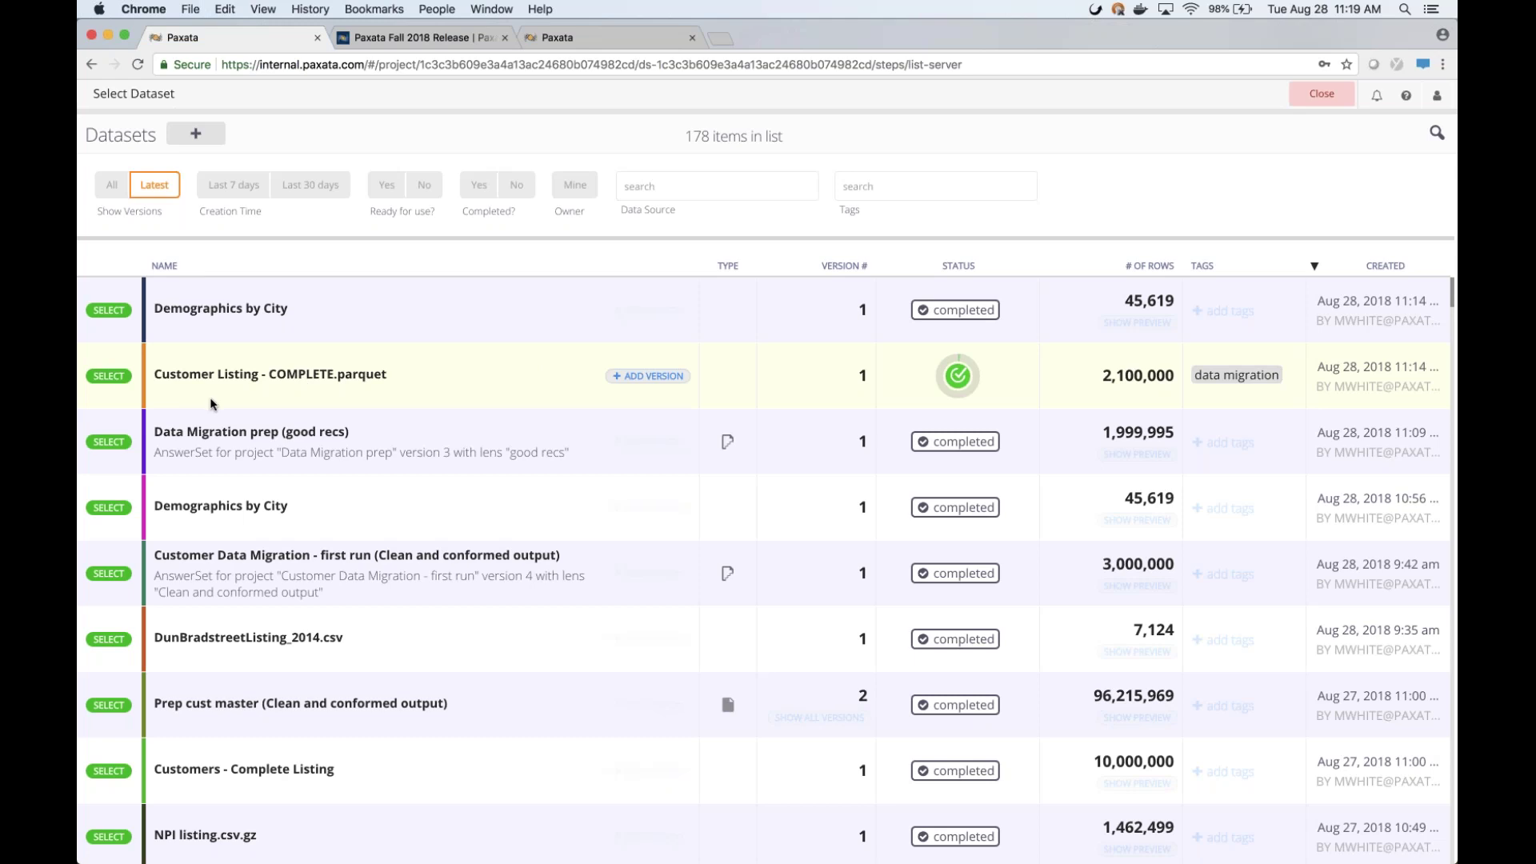
Start the project with the full Customer Listing - COMPLETE.parquet dataset, check its interactive mode indicator, and hide the steps list
click(110, 376)
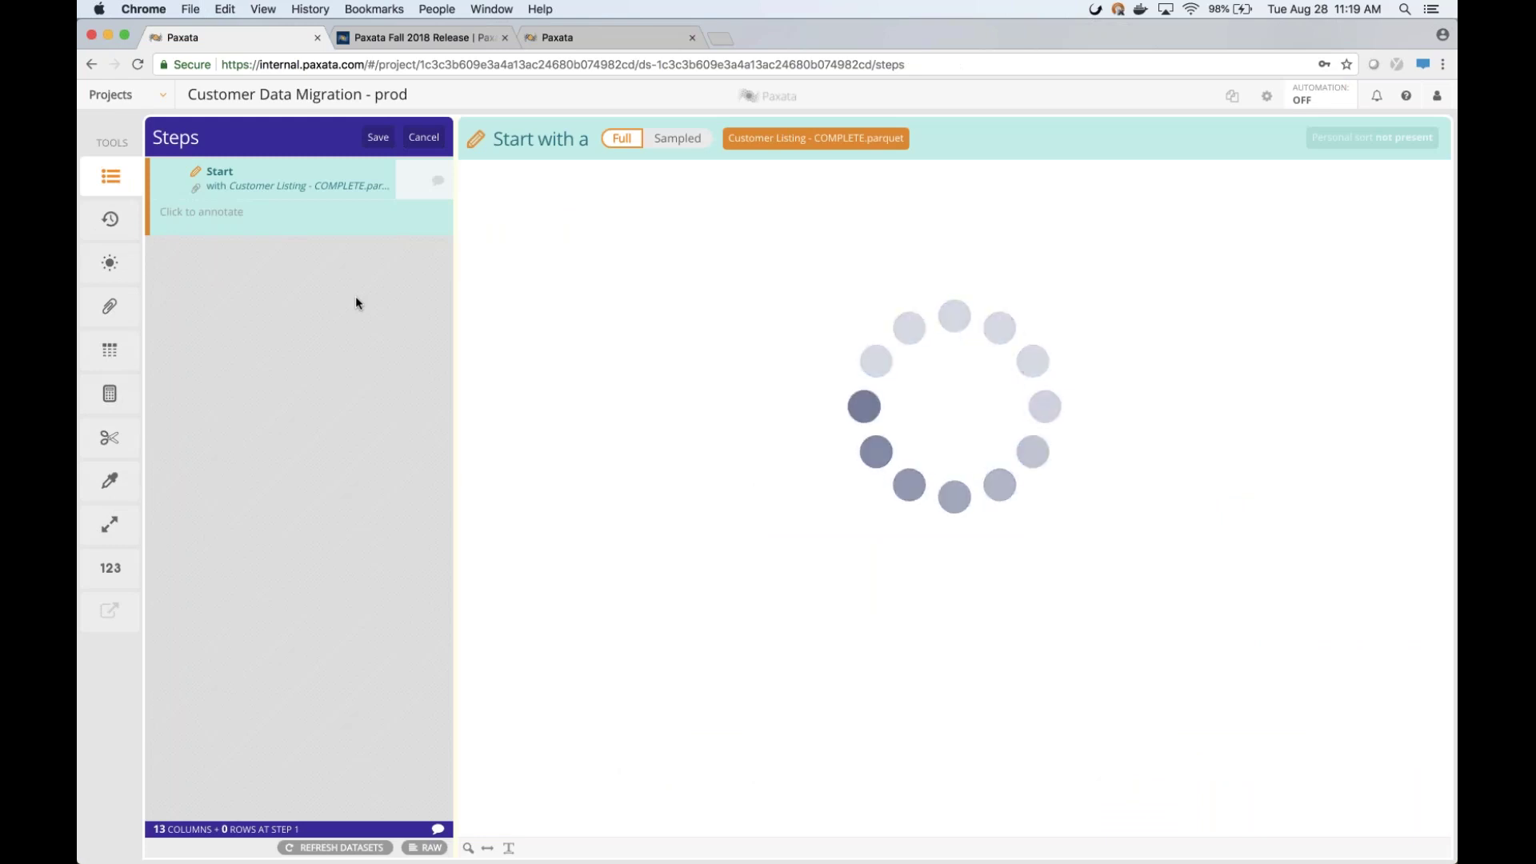
drag(456, 339, 545, 339)
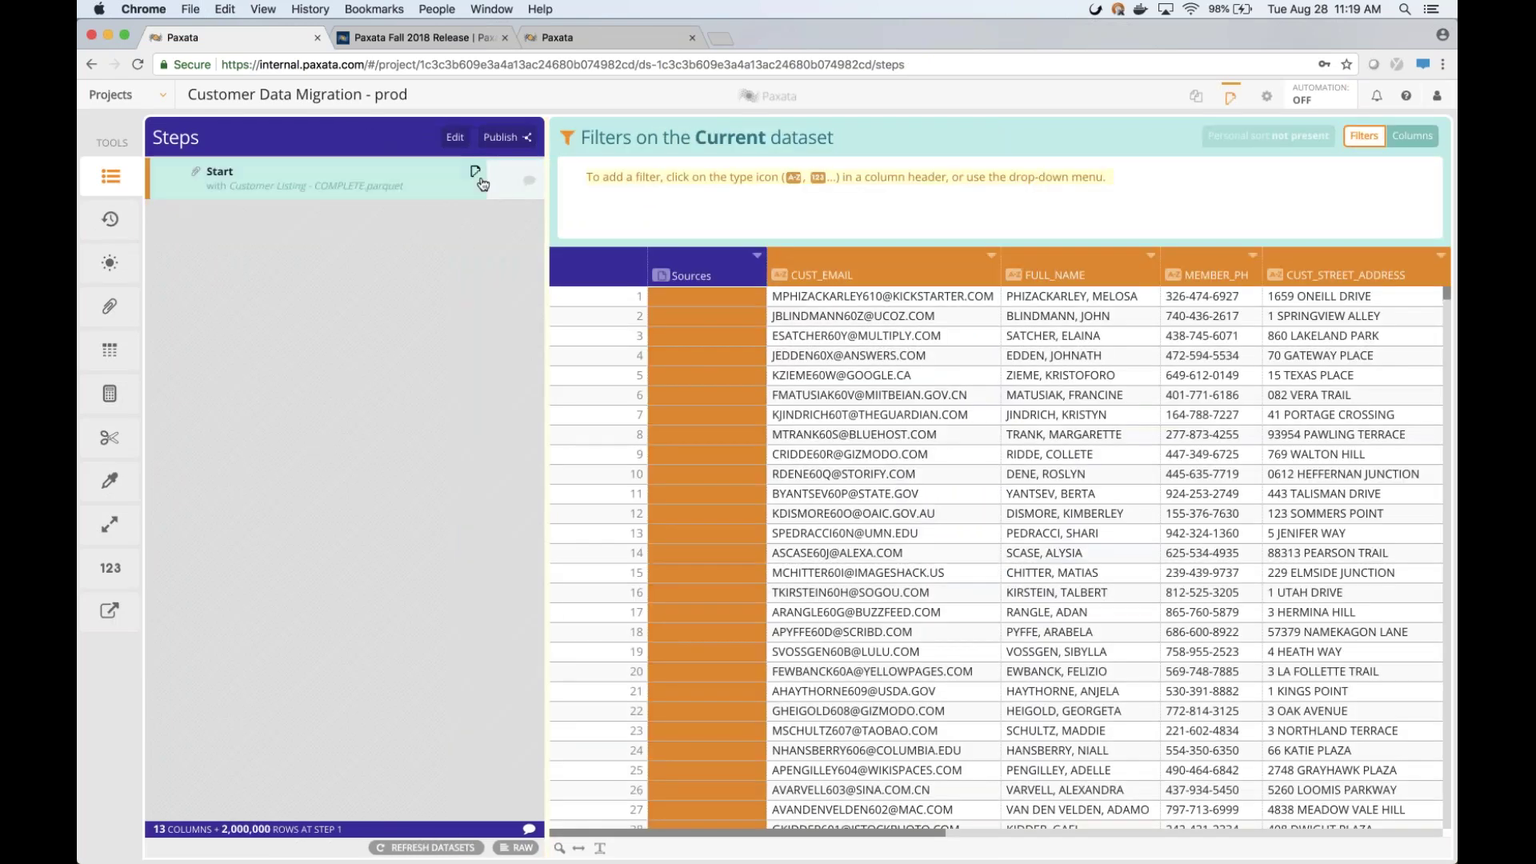
click(479, 182)
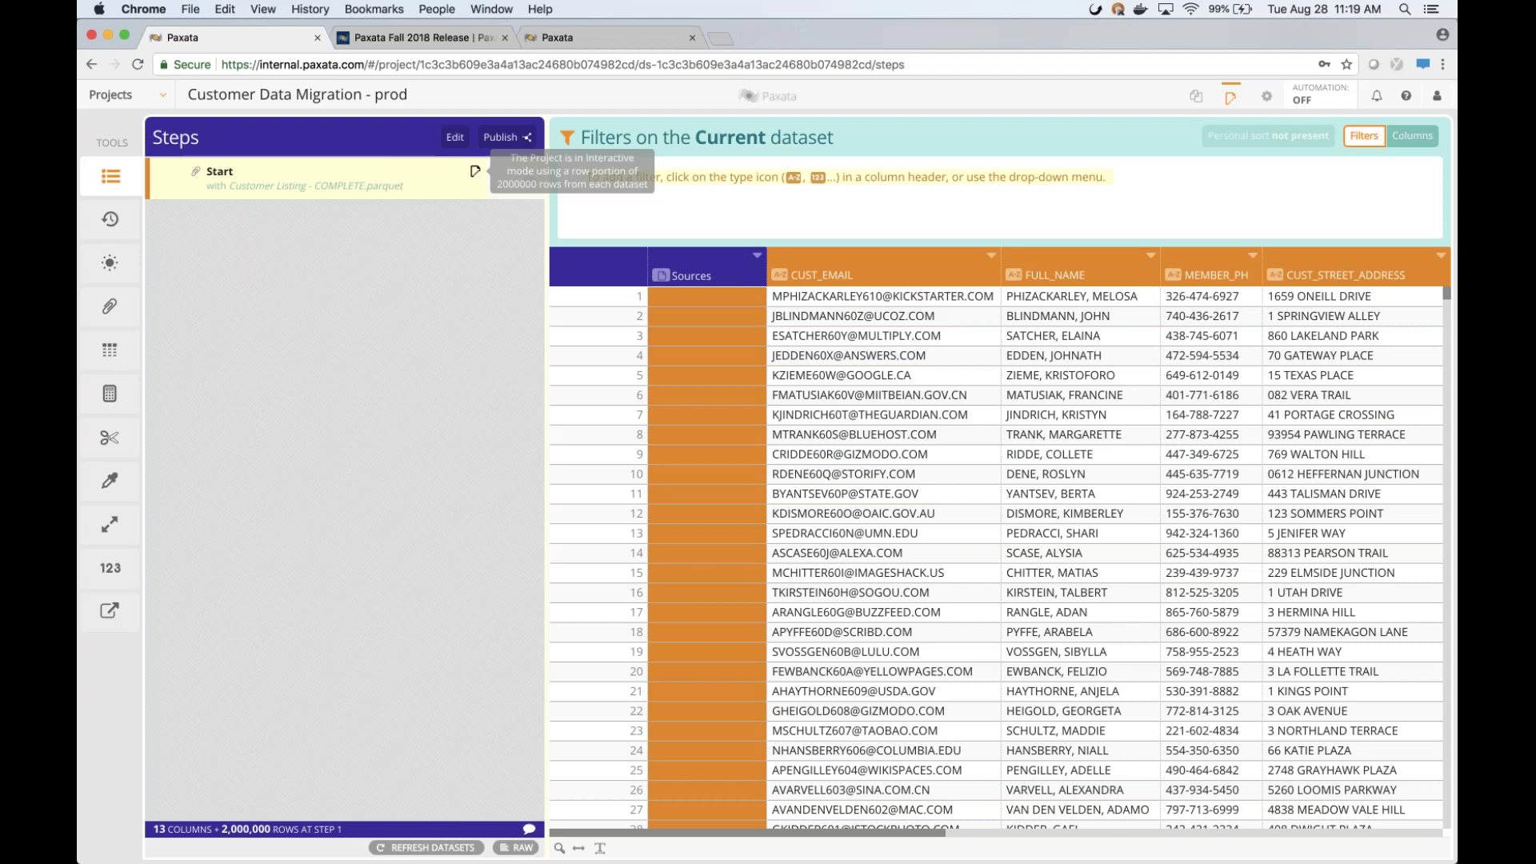
click(111, 176)
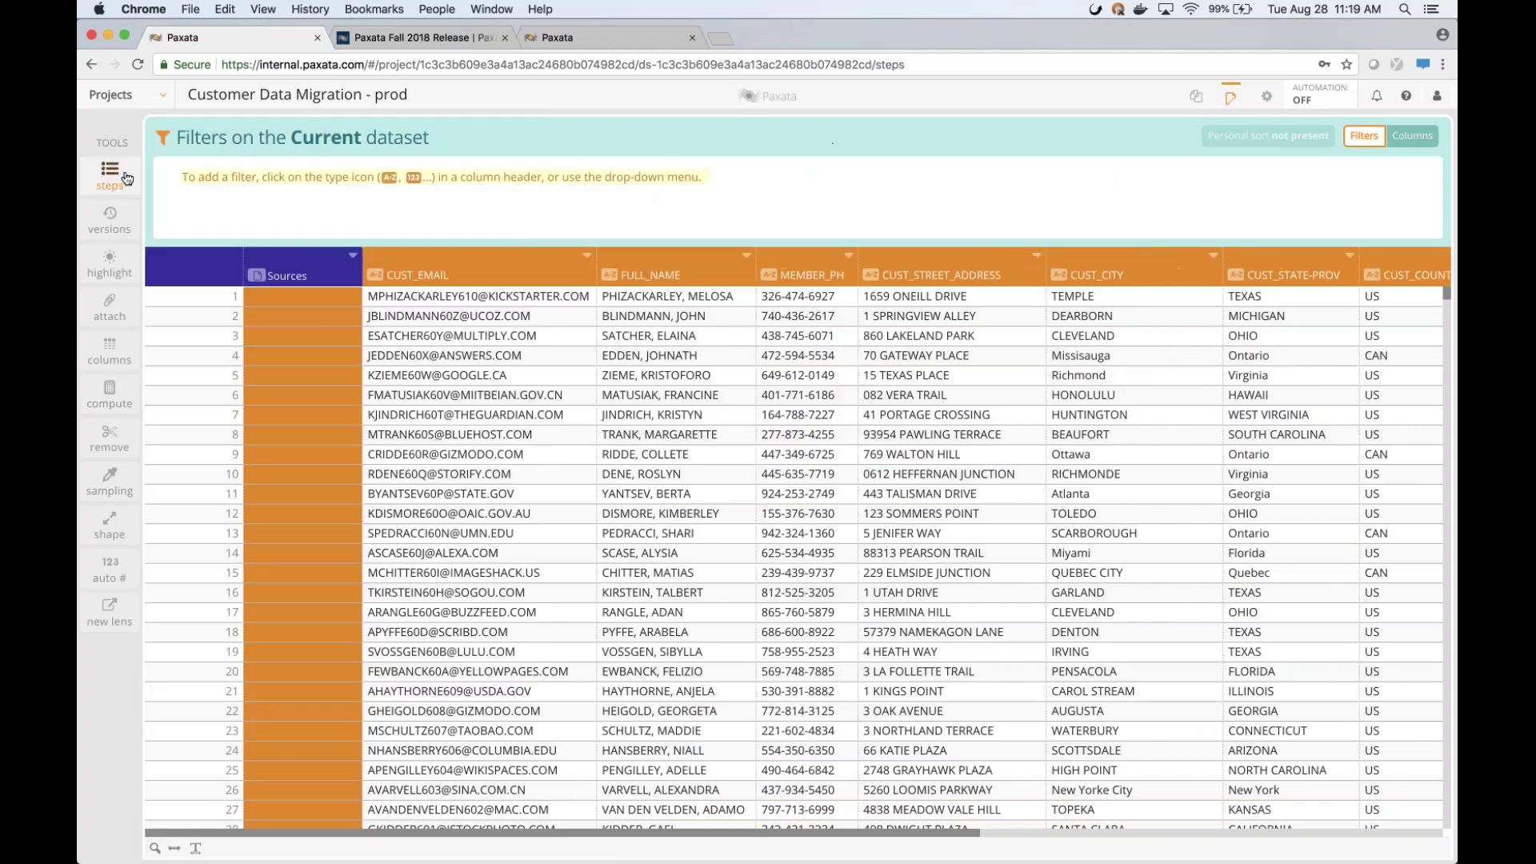
Highlight patterns, spaces and ranges in the customer data grid
mouse_move(118, 273)
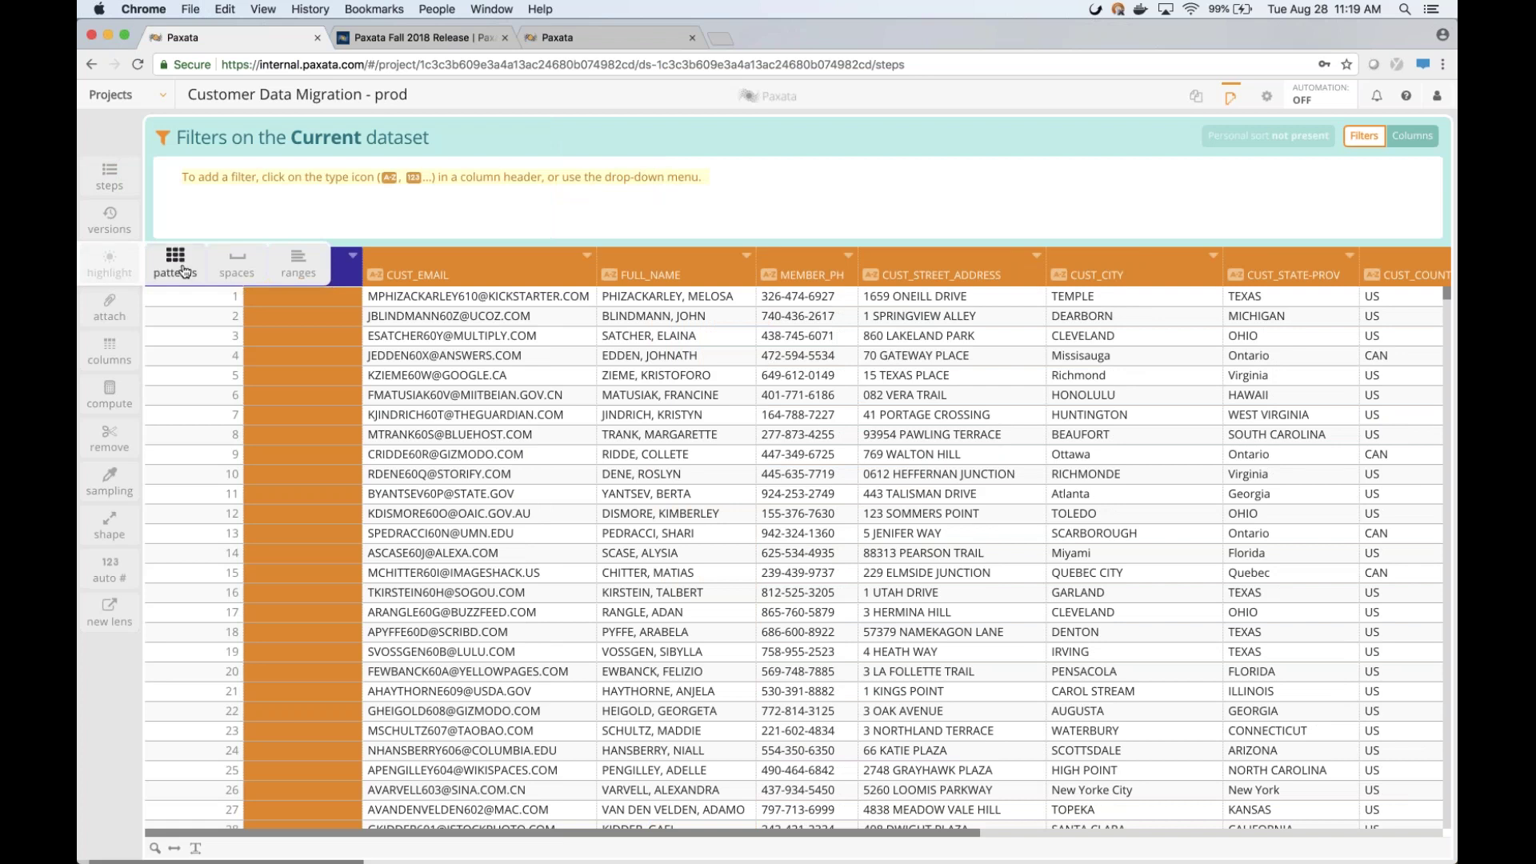
click(184, 272)
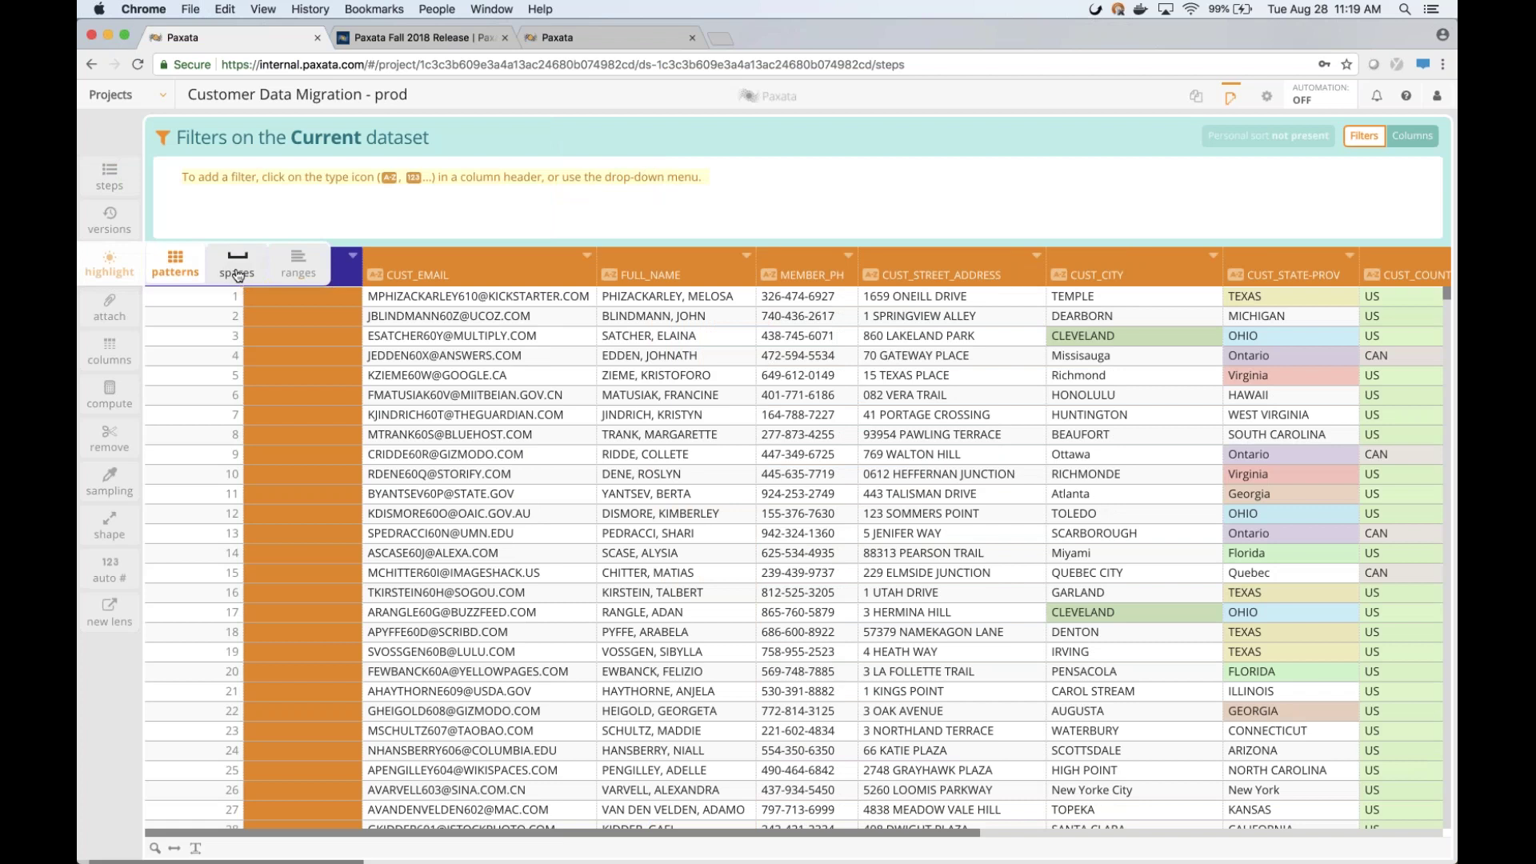
click(237, 270)
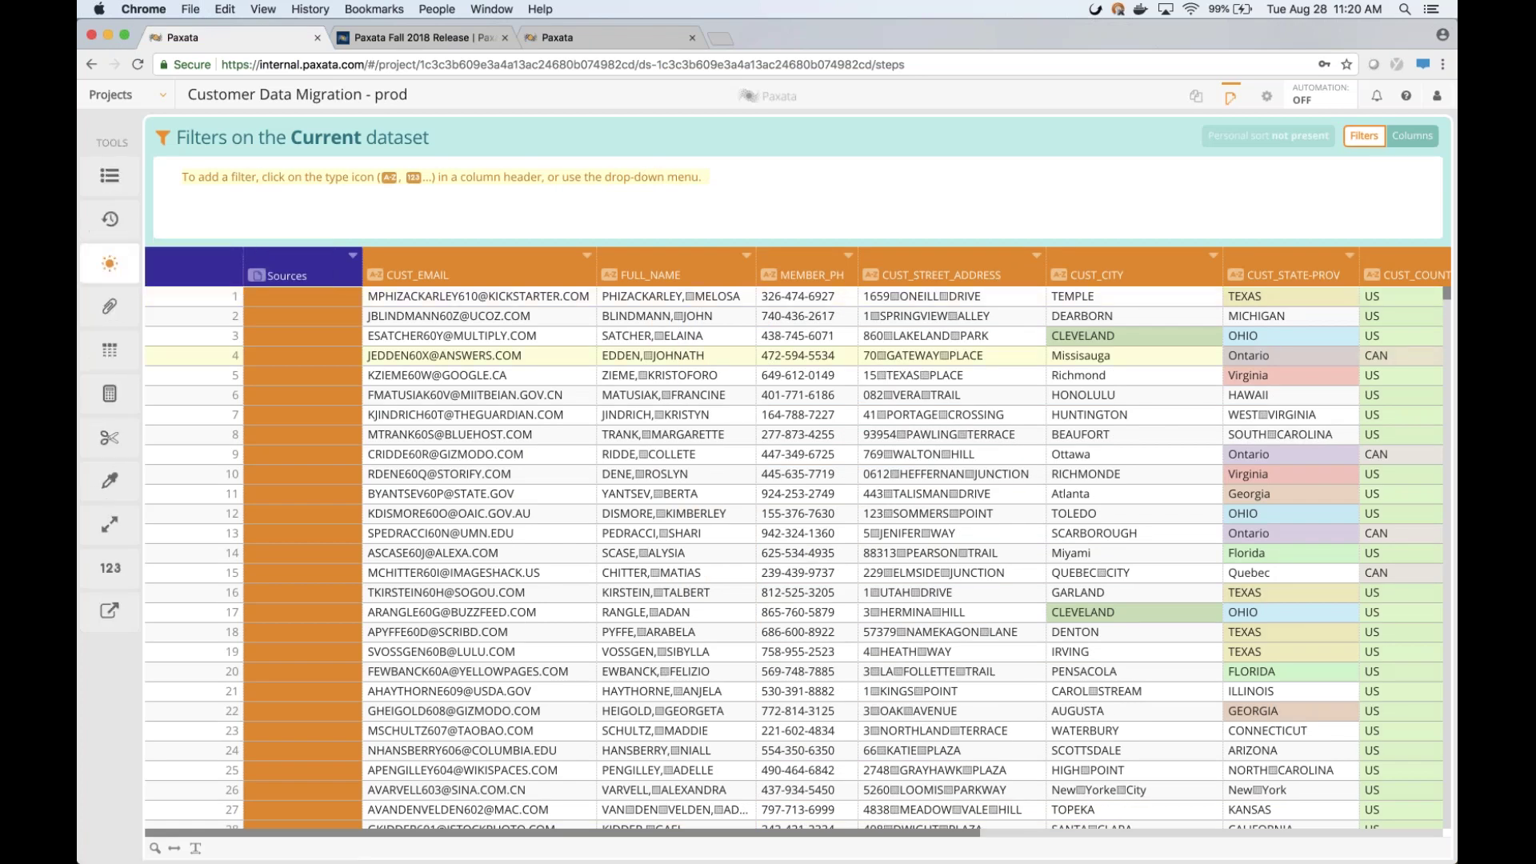
Examine the highlighted columns for inconsistent city and state-province values, blank genders, and the age and credit limit ranges
scroll(792, 544, right, 2)
scroll(792, 560, right, 10)
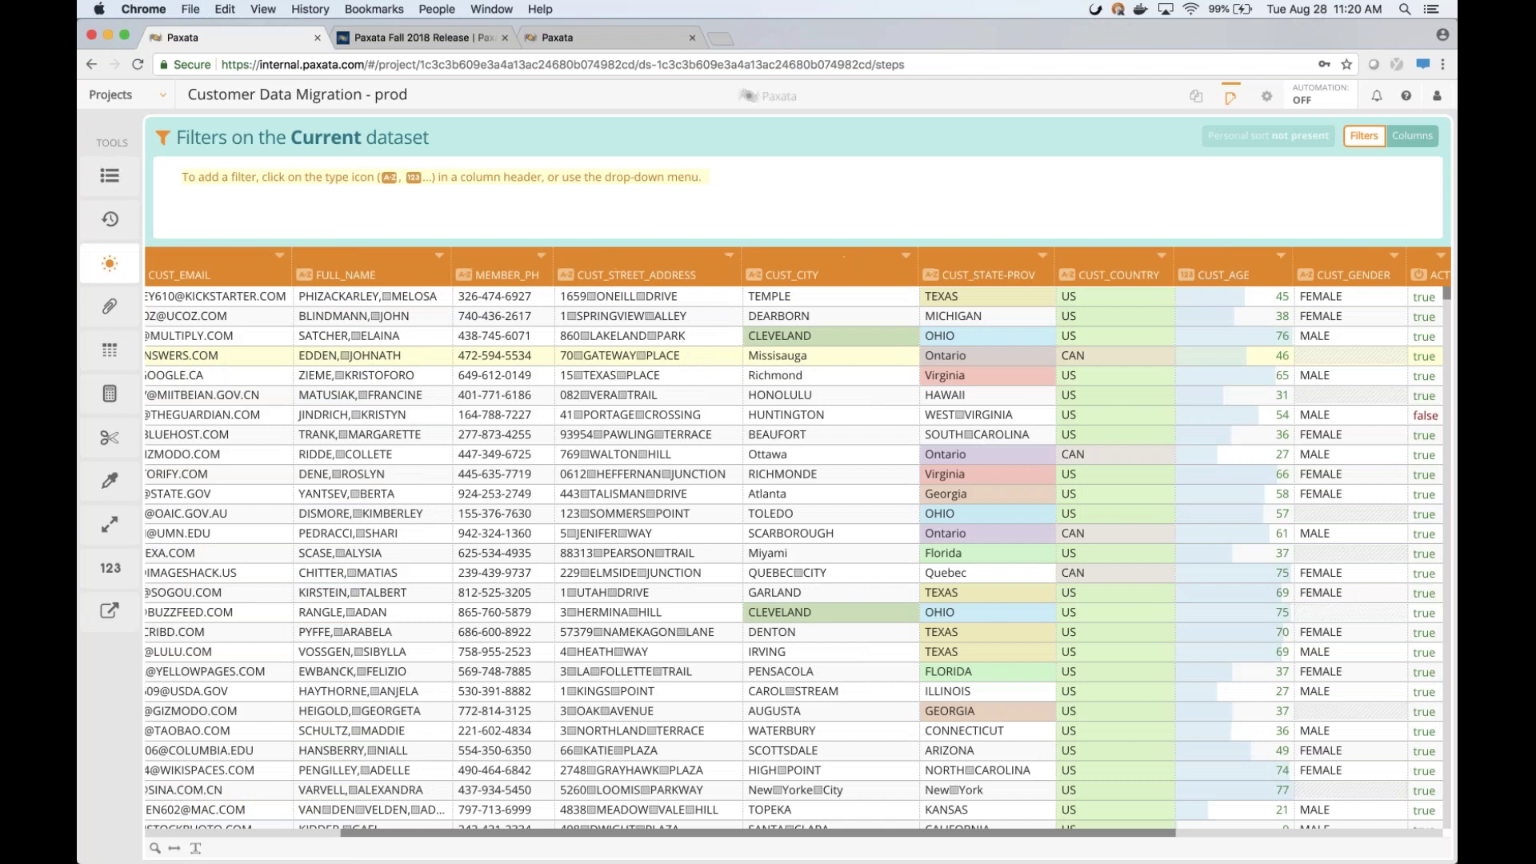
scroll(792, 560, right, 6)
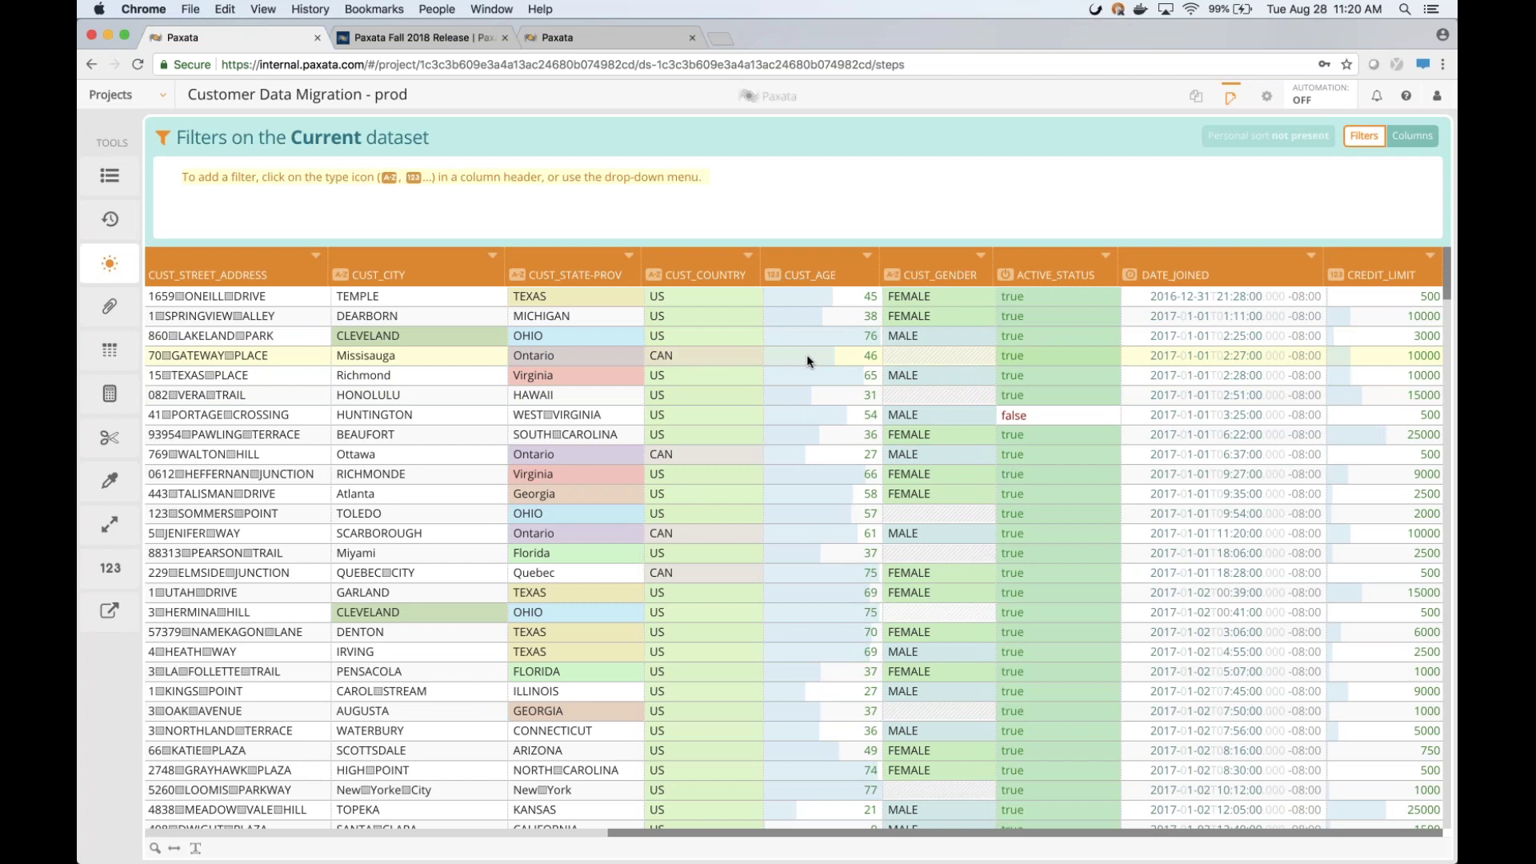
scroll(806, 353, left, 3)
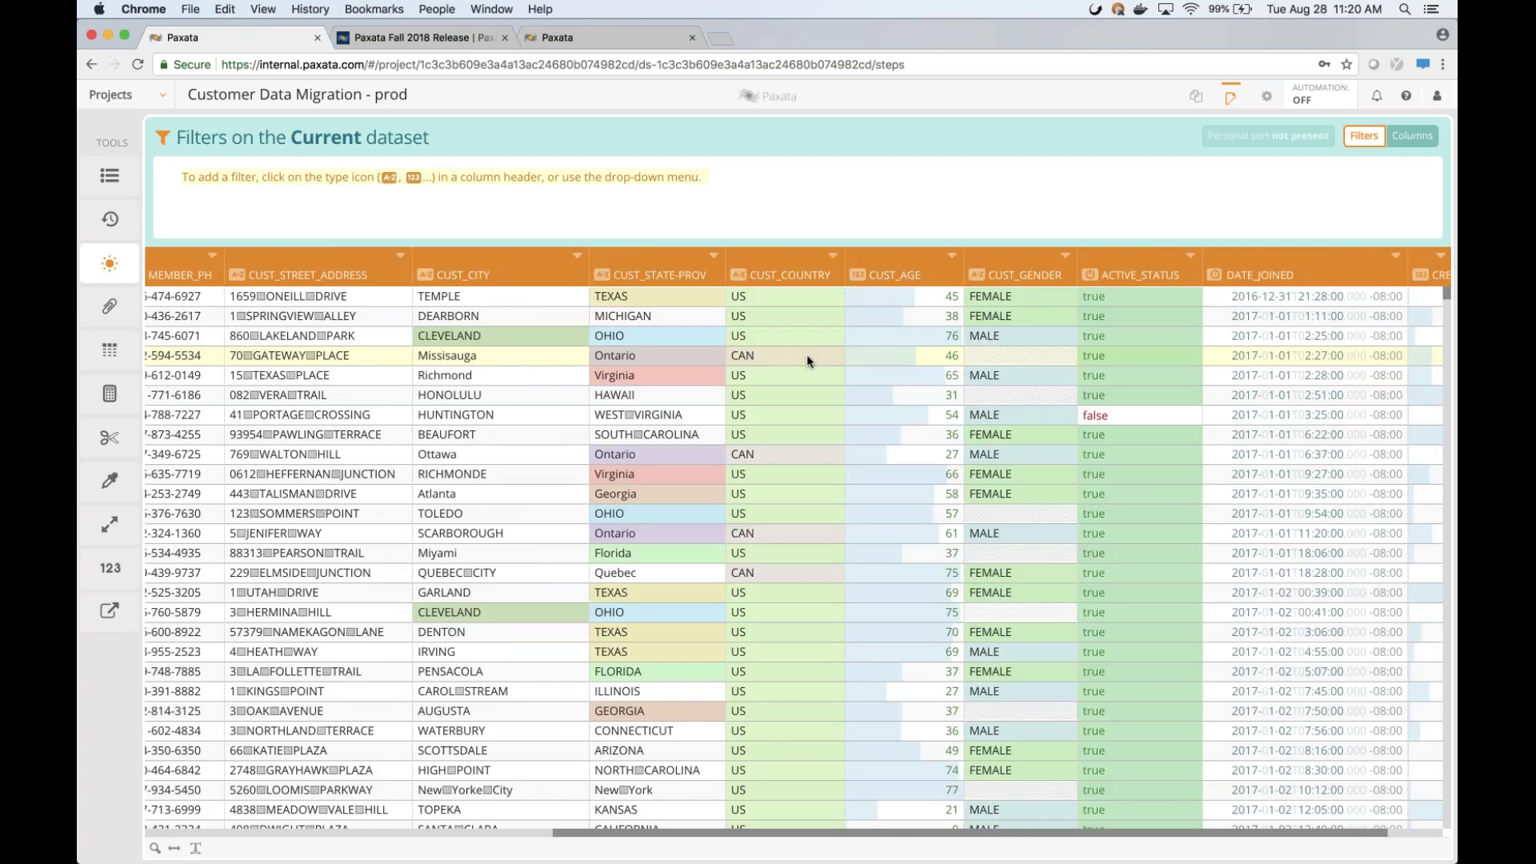
scroll(807, 354, right, 1)
scroll(807, 353, right, 1)
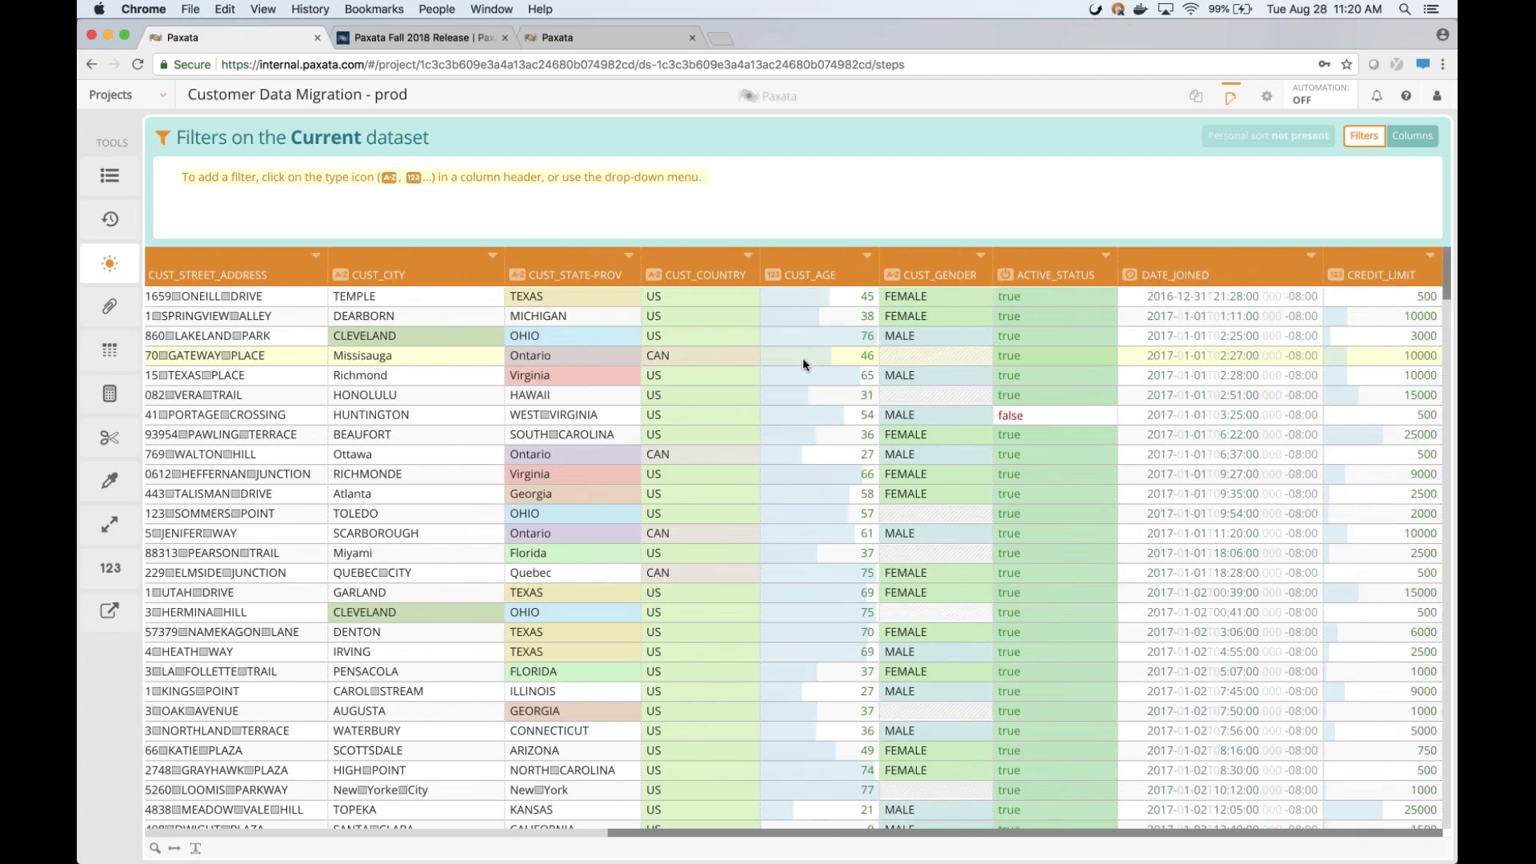
scroll(803, 357, left, 3)
scroll(803, 357, left, 4)
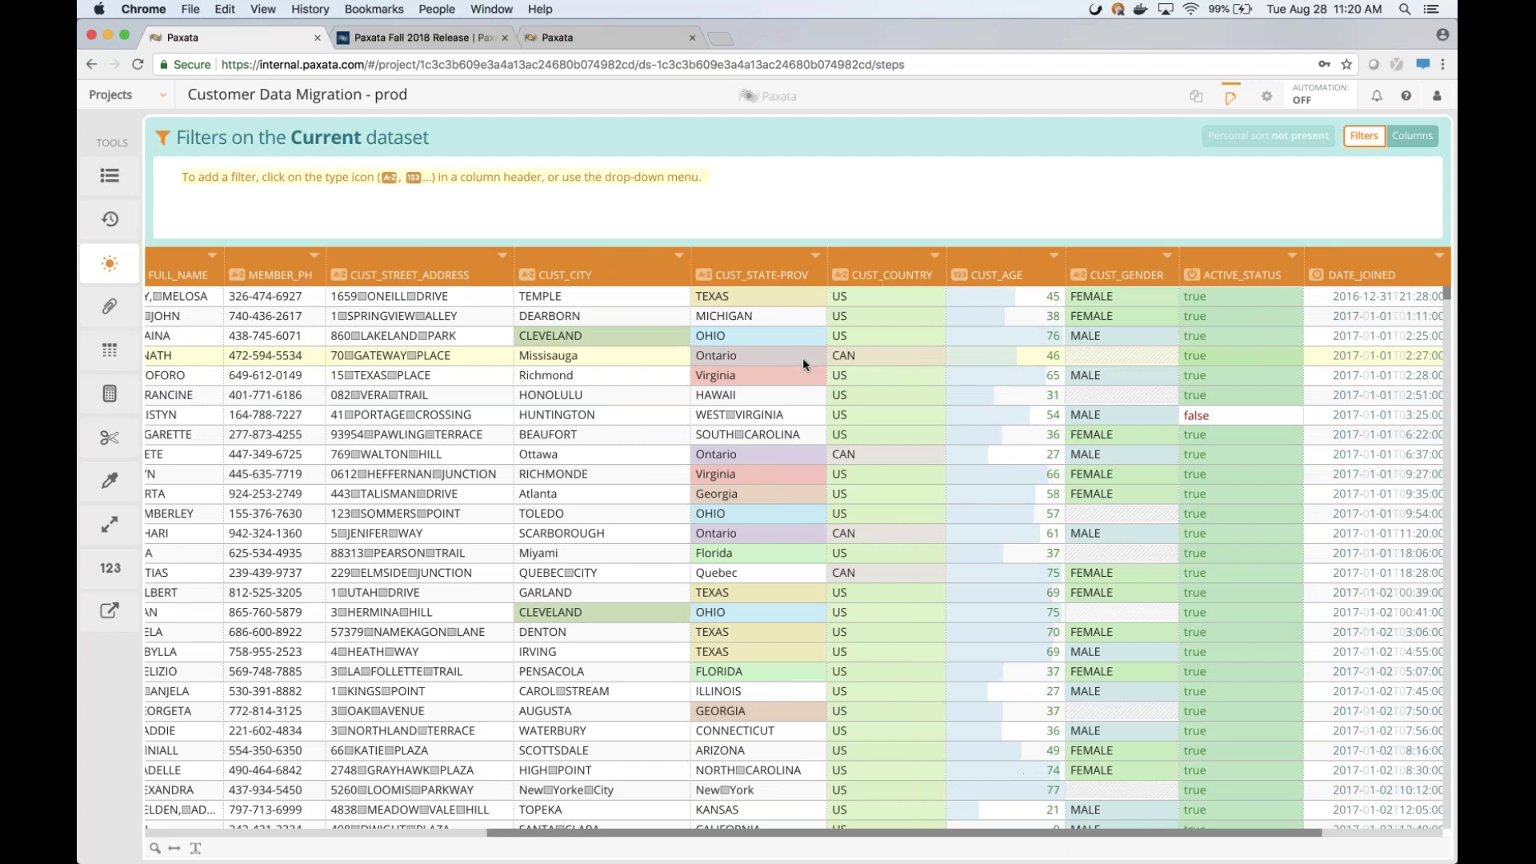
Scan the customer records down to the last row and back, and across the columns from street address to credit limit
scroll(803, 358, left, 10)
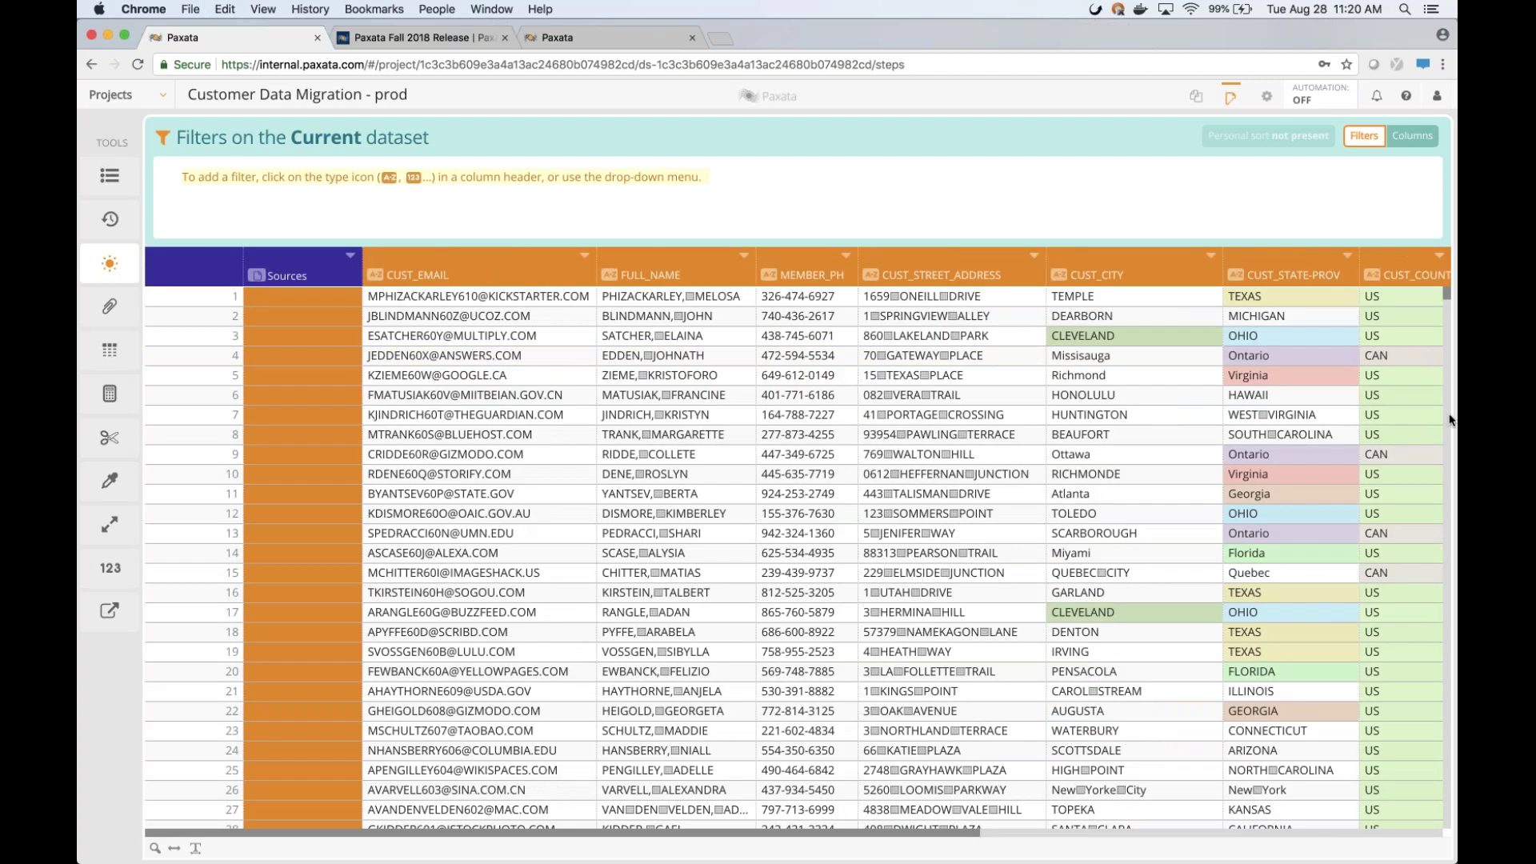
drag(1446, 293, 1454, 839)
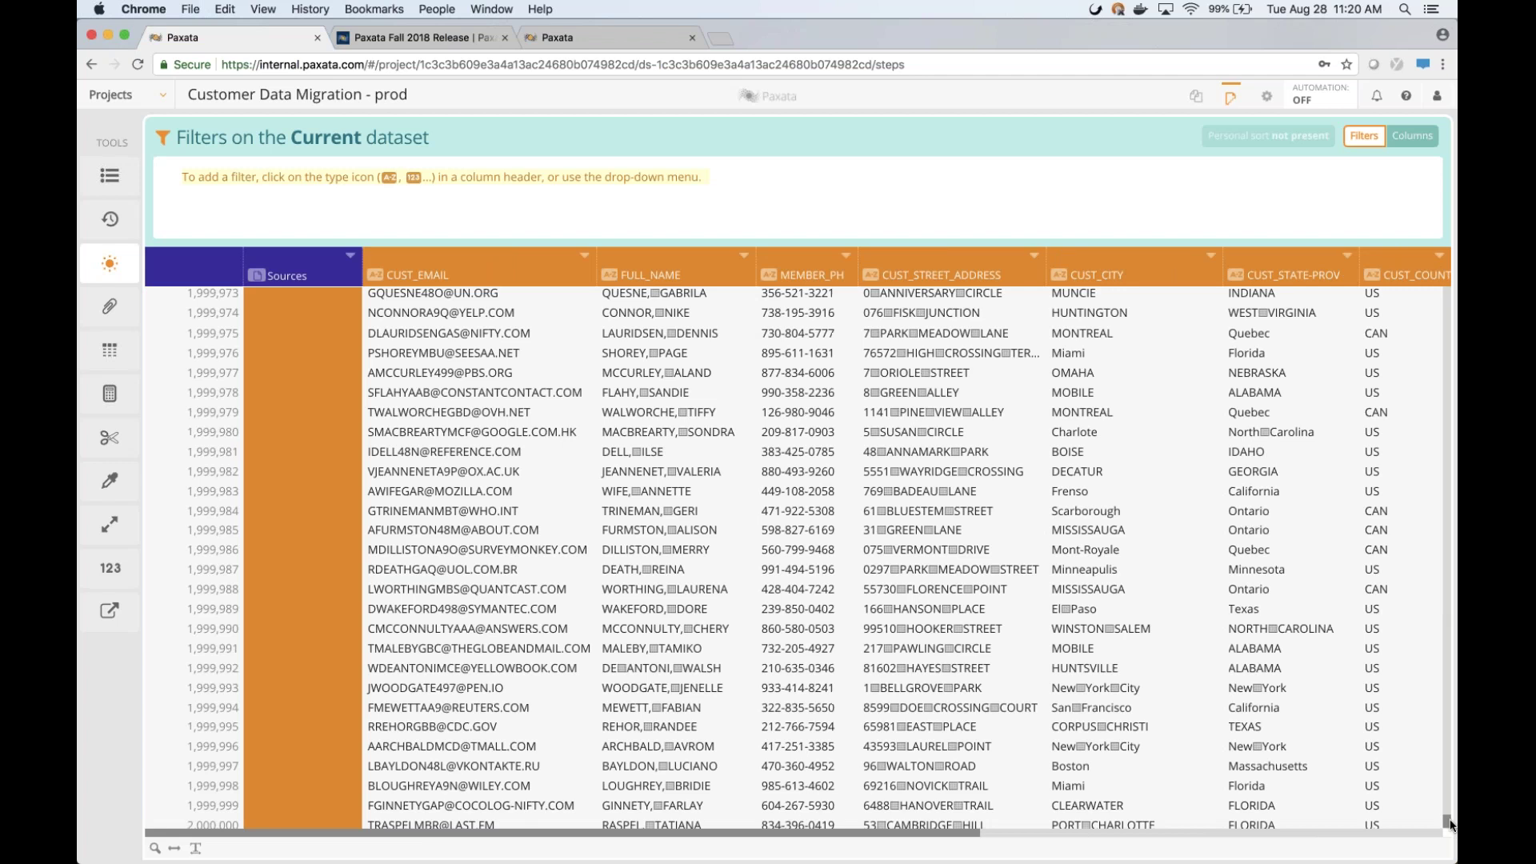
drag(1450, 824, 1369, 349)
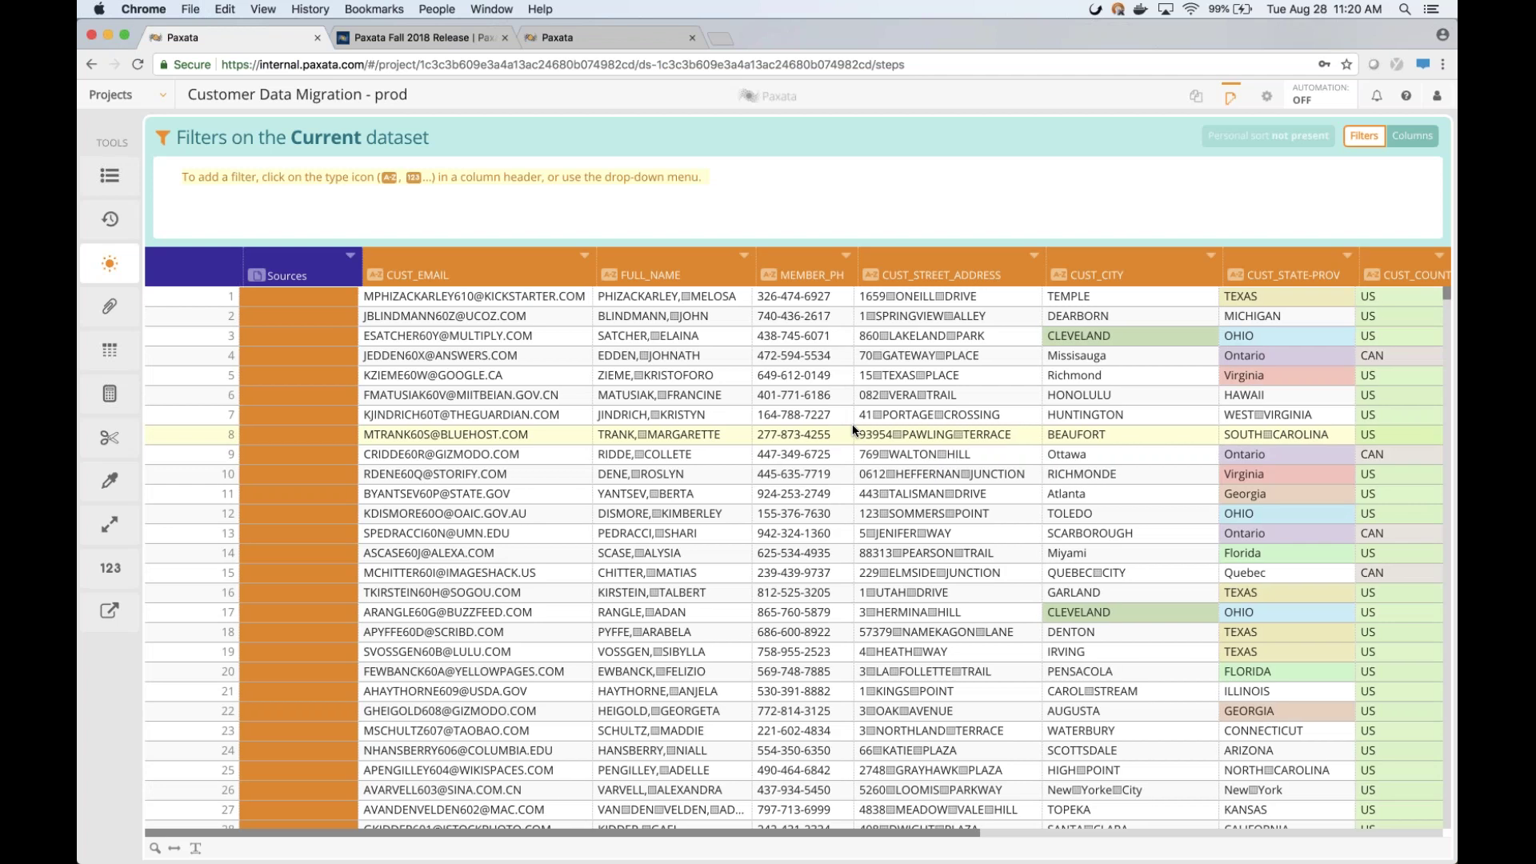
scroll(853, 429, right, 10)
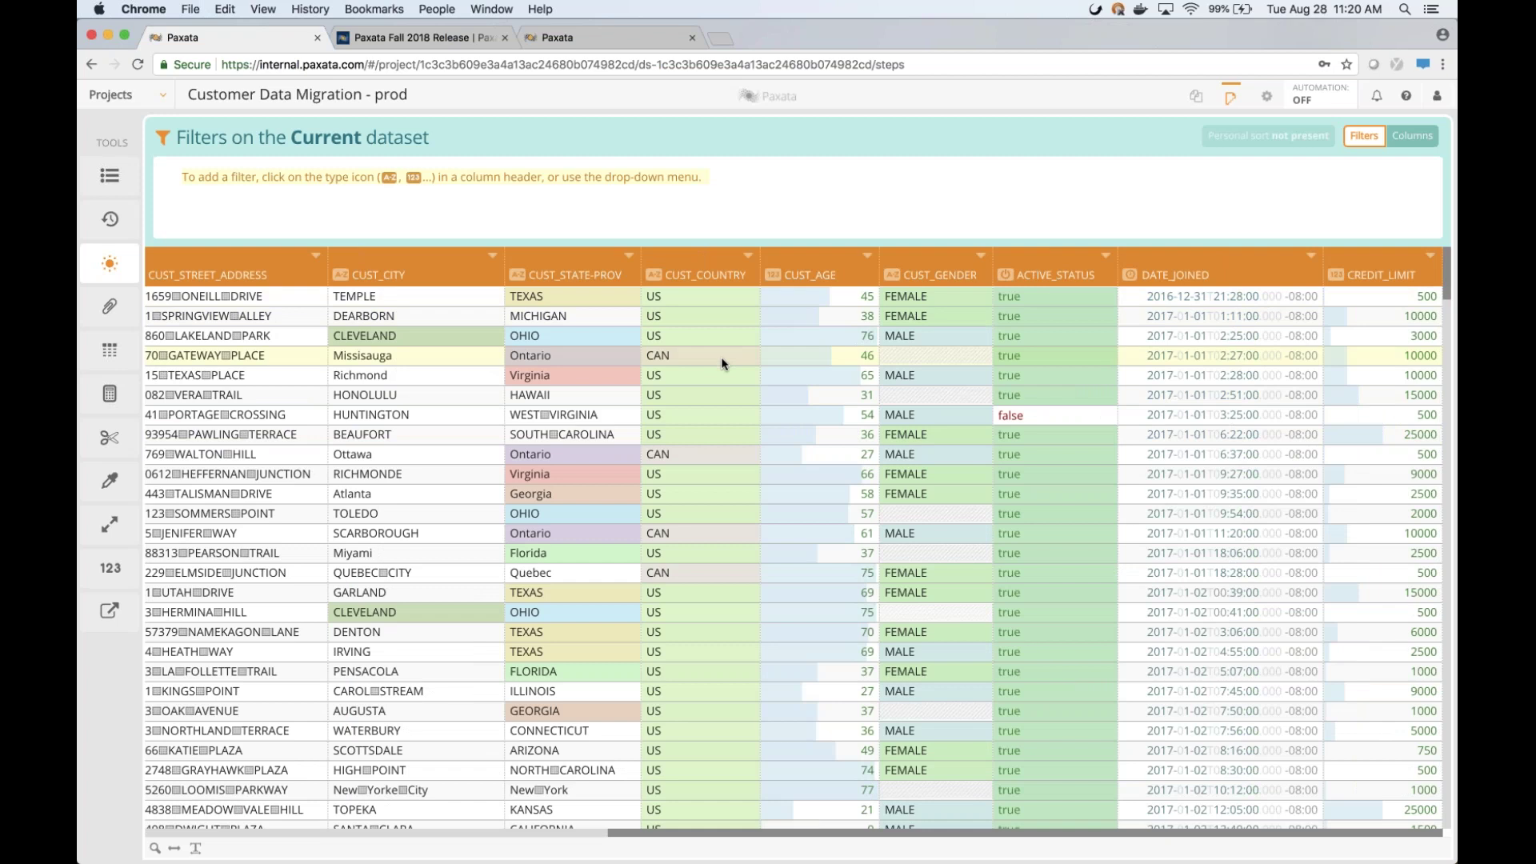
scroll(559, 349, left, 5)
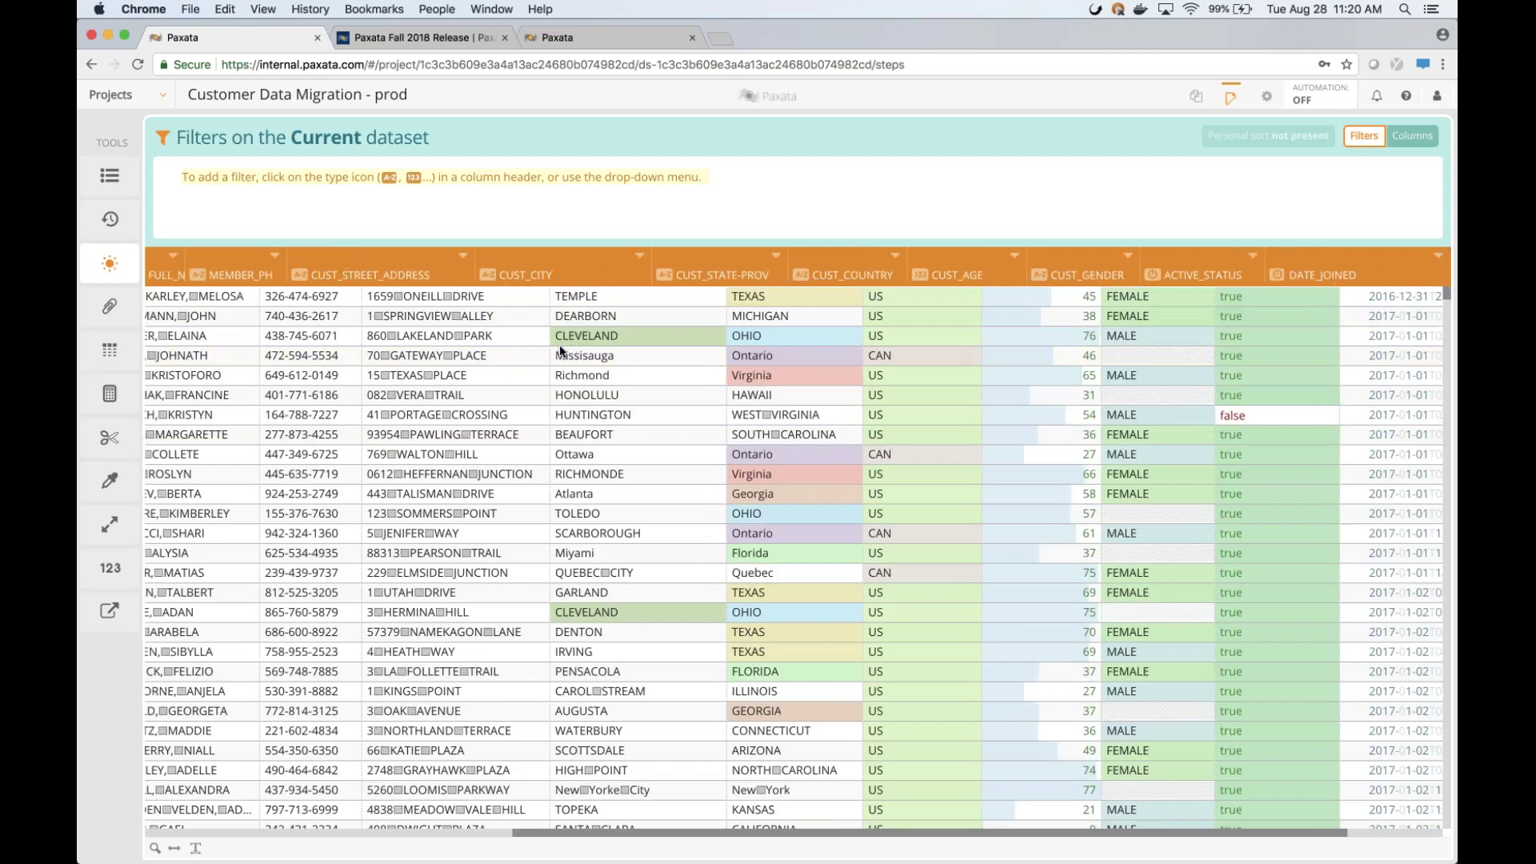
scroll(559, 344, left, 4)
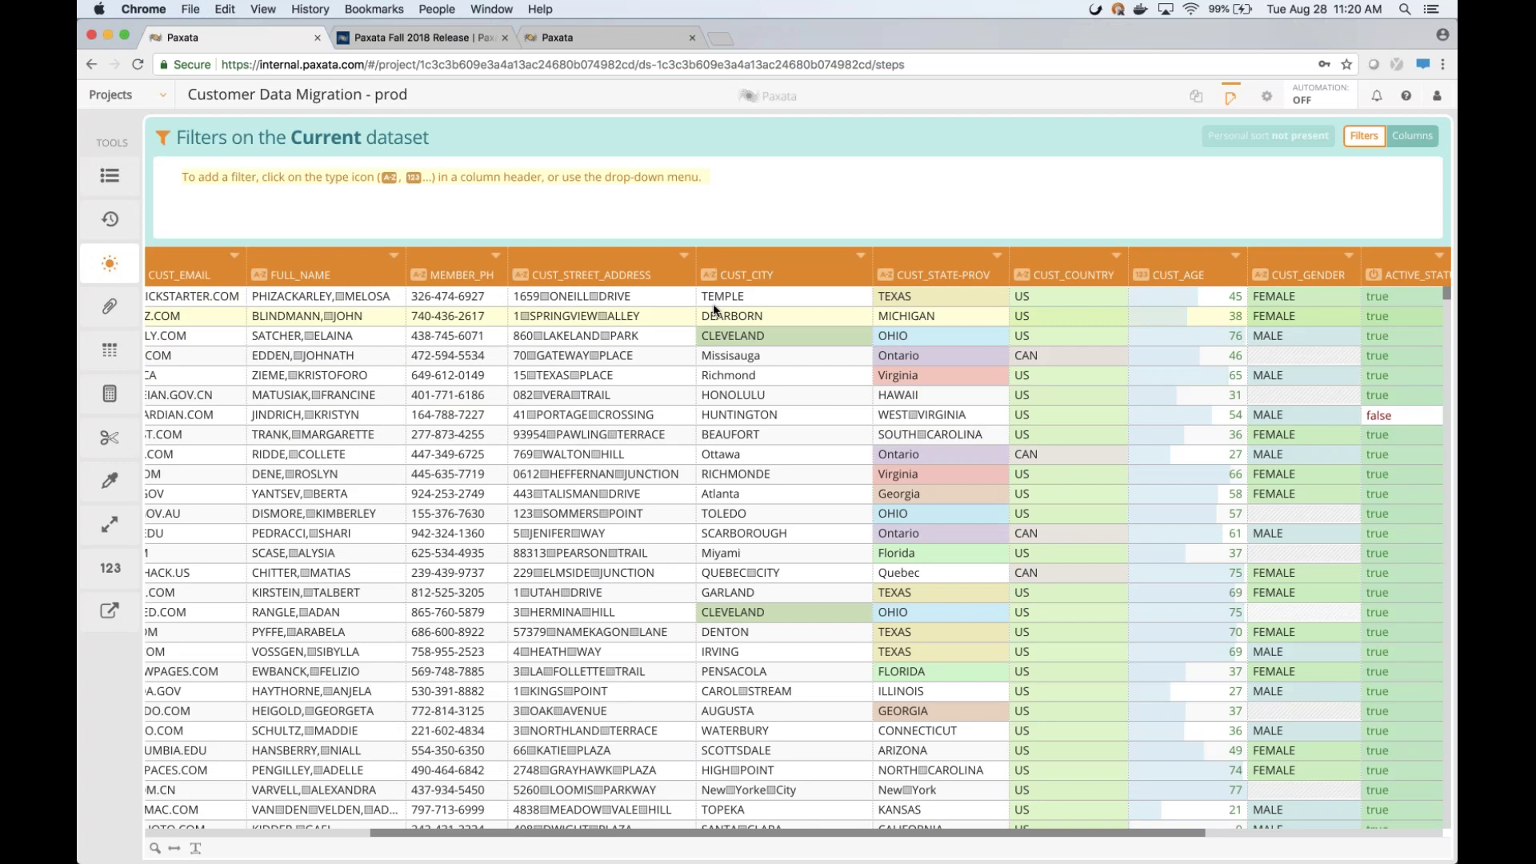
Add value filters for the CUST_CITY and CUST_STATE-PROV columns to list their unique values
click(861, 255)
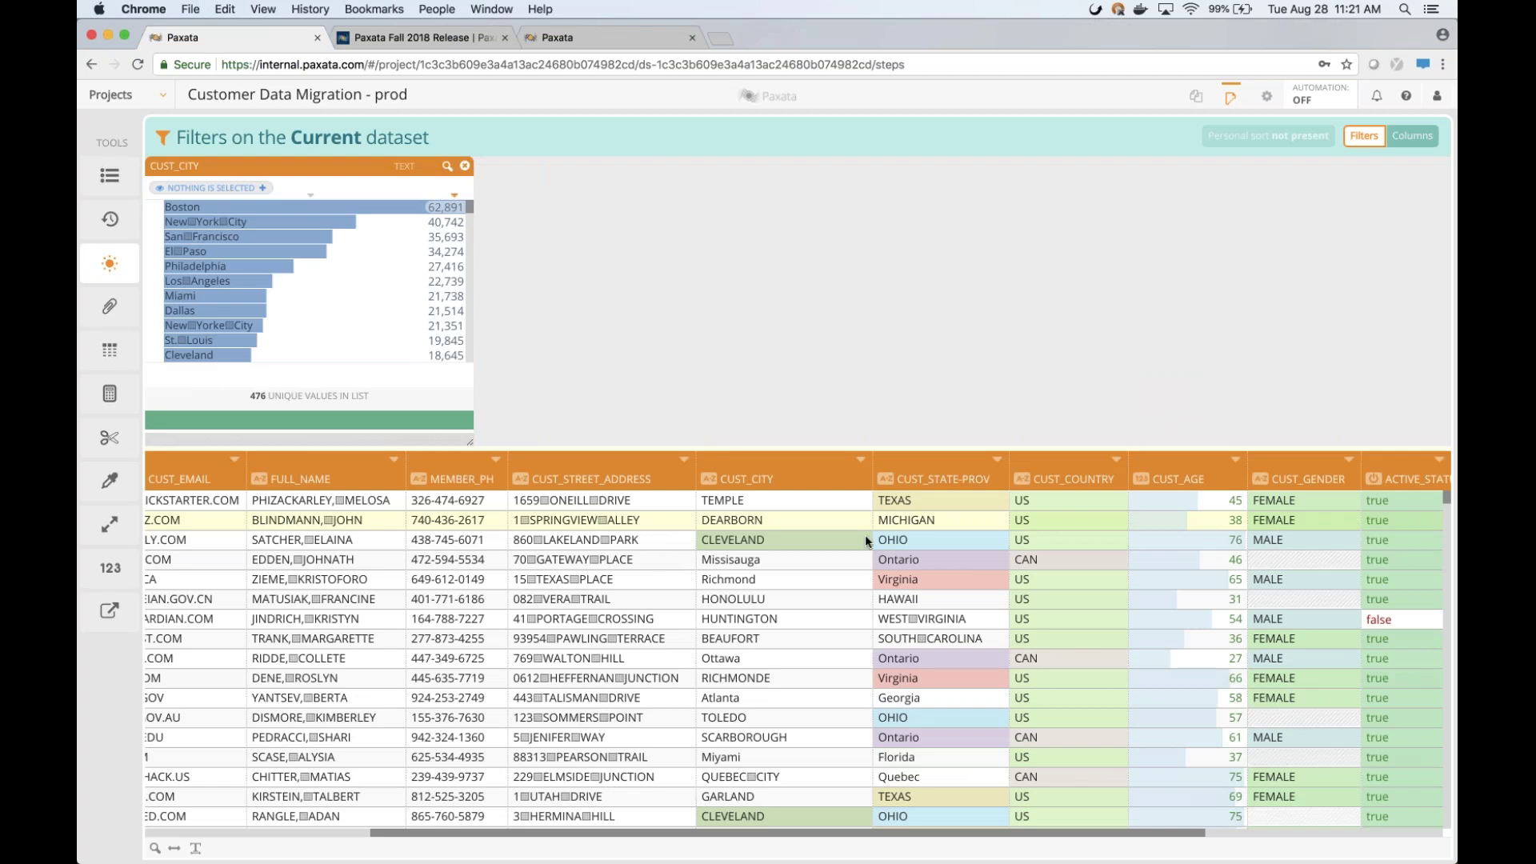
click(976, 483)
click(880, 502)
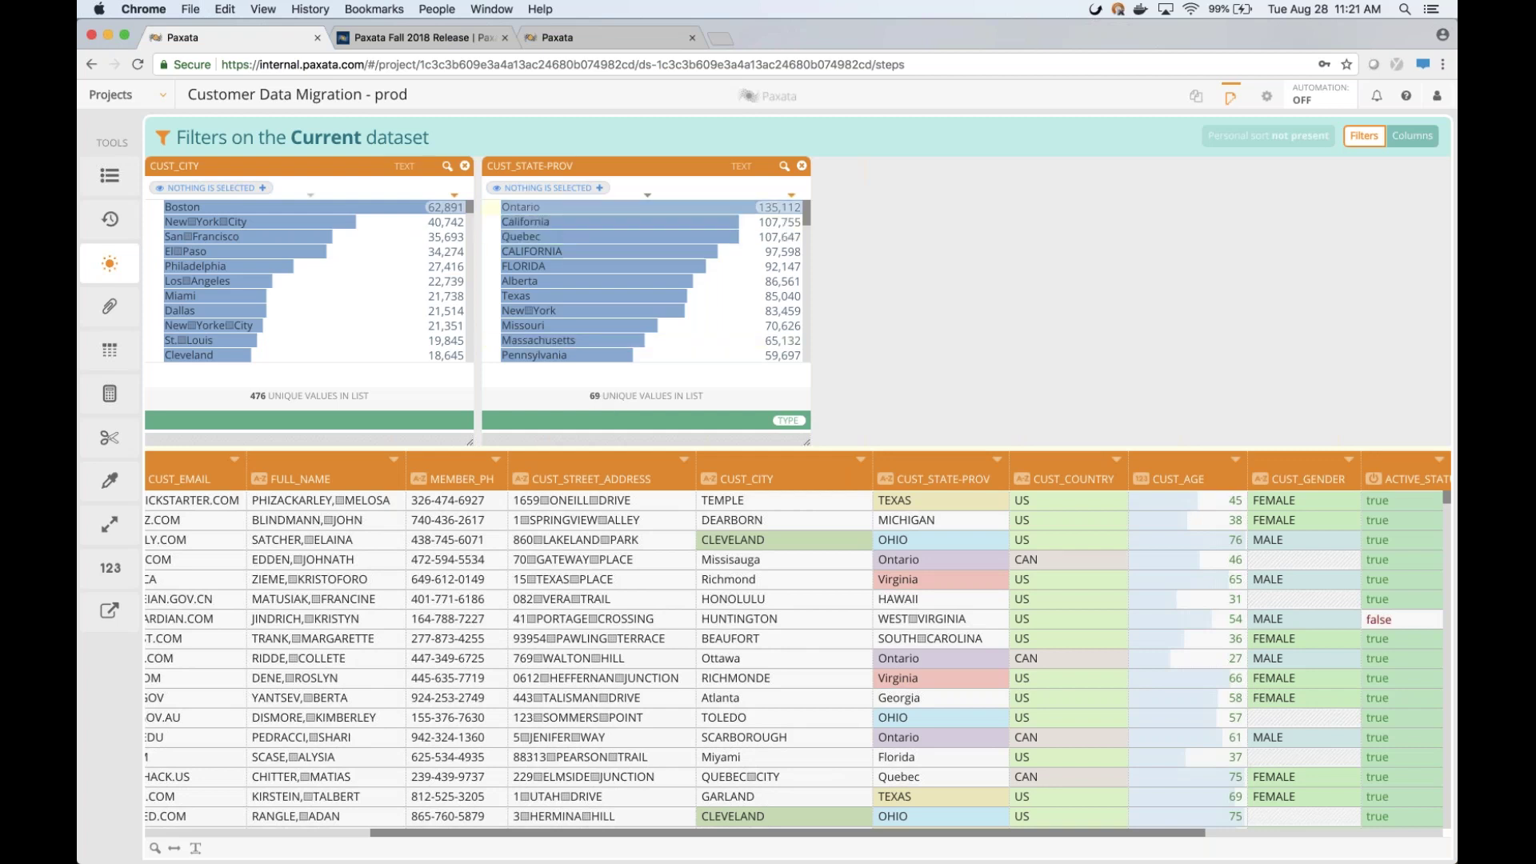
Sort the CUST_STATE-PROV filter values alphabetically and review them for inconsistent upper and lower case spellings
click(645, 196)
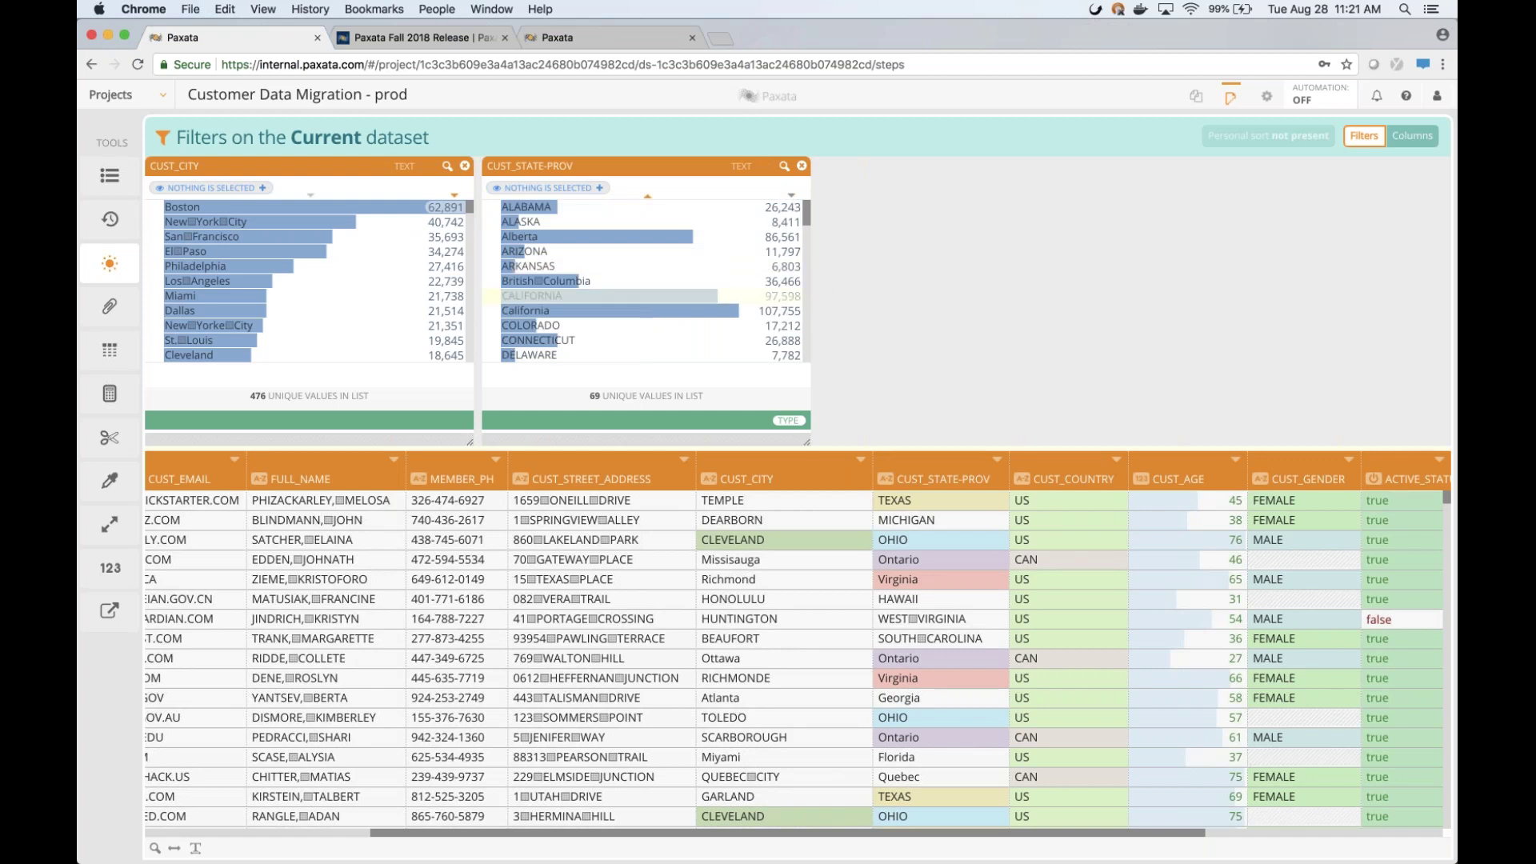
scroll(660, 262, down, 1)
scroll(660, 262, down, 6)
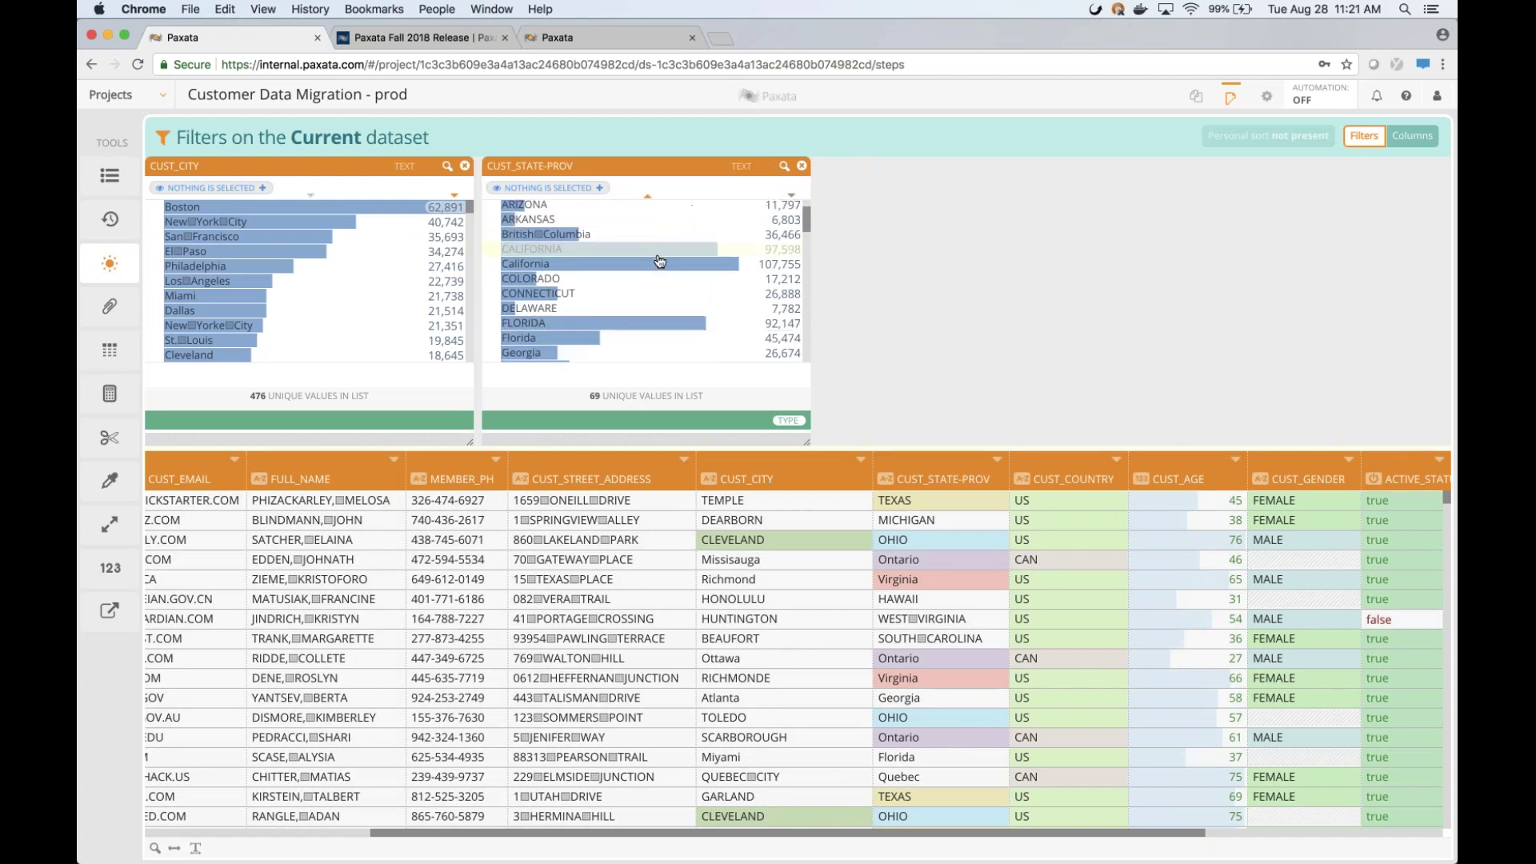
scroll(660, 261, down, 4)
scroll(660, 262, up, 10)
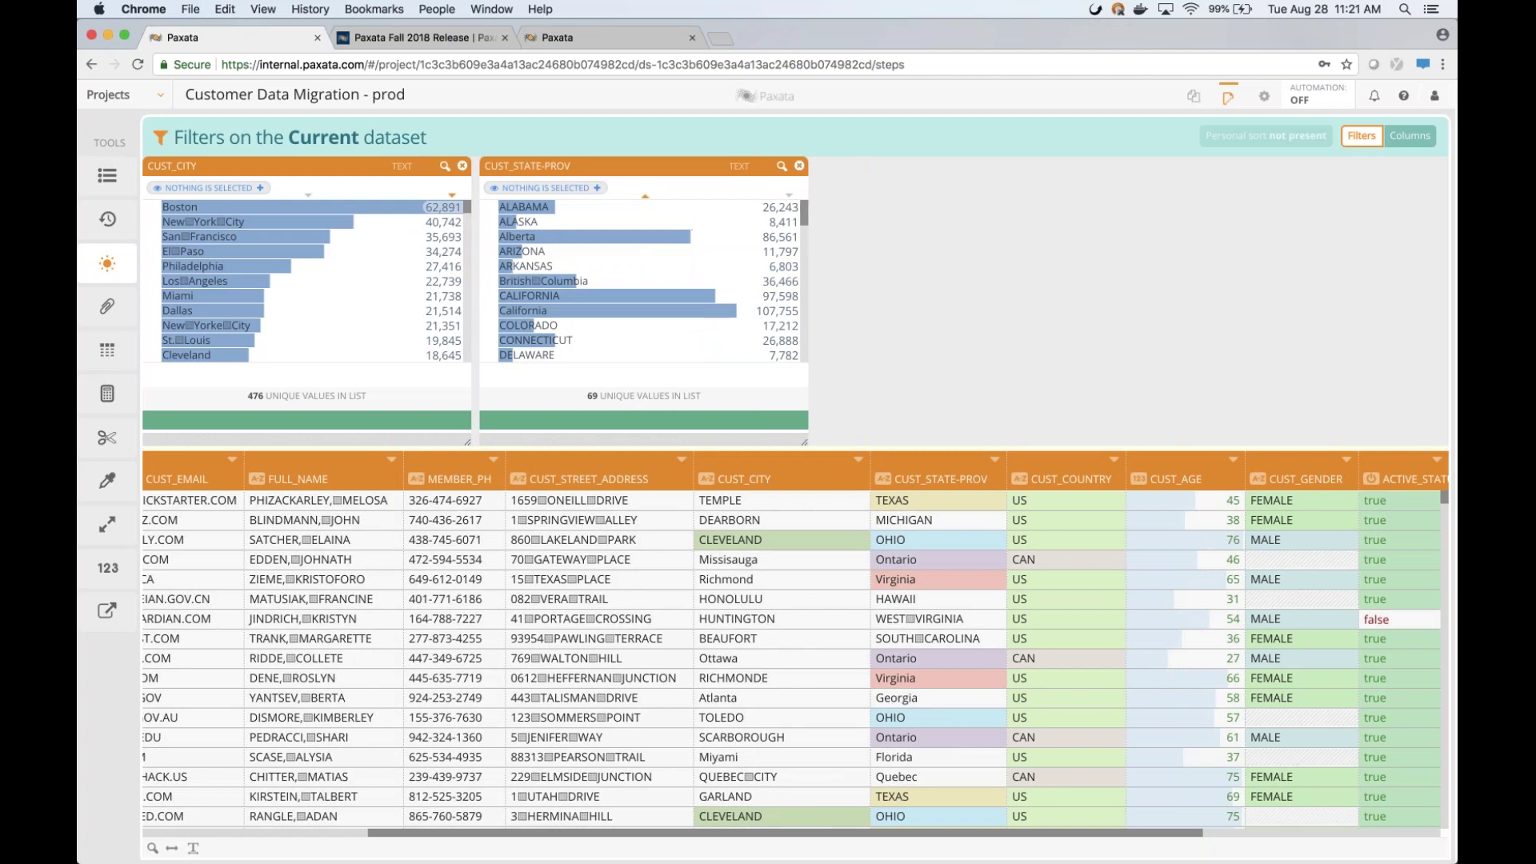
Change all columns of type String into Capital Case and remove the state-province and city filters
click(996, 459)
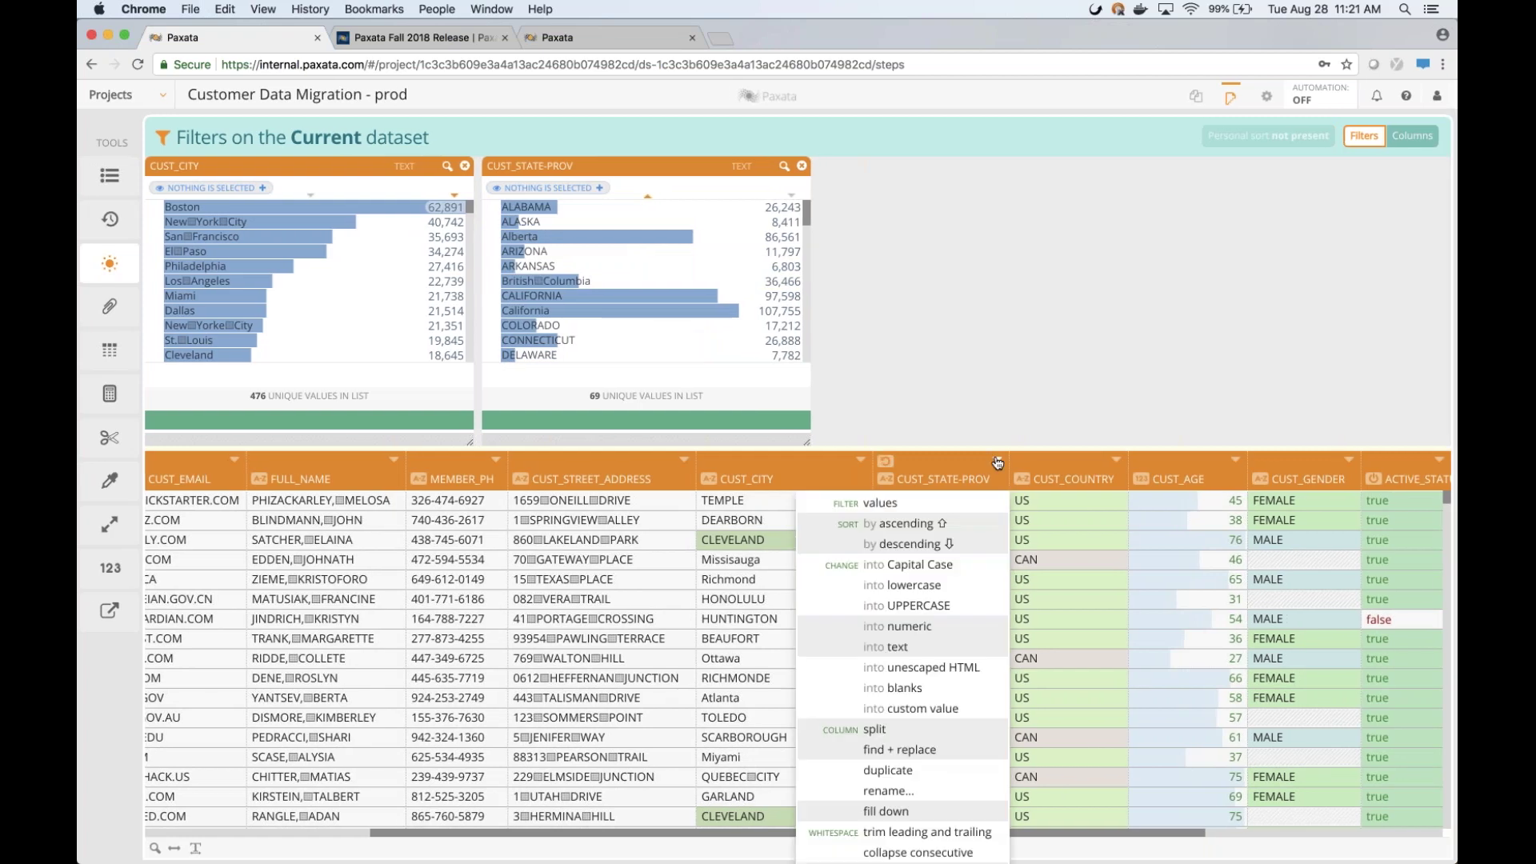
click(901, 565)
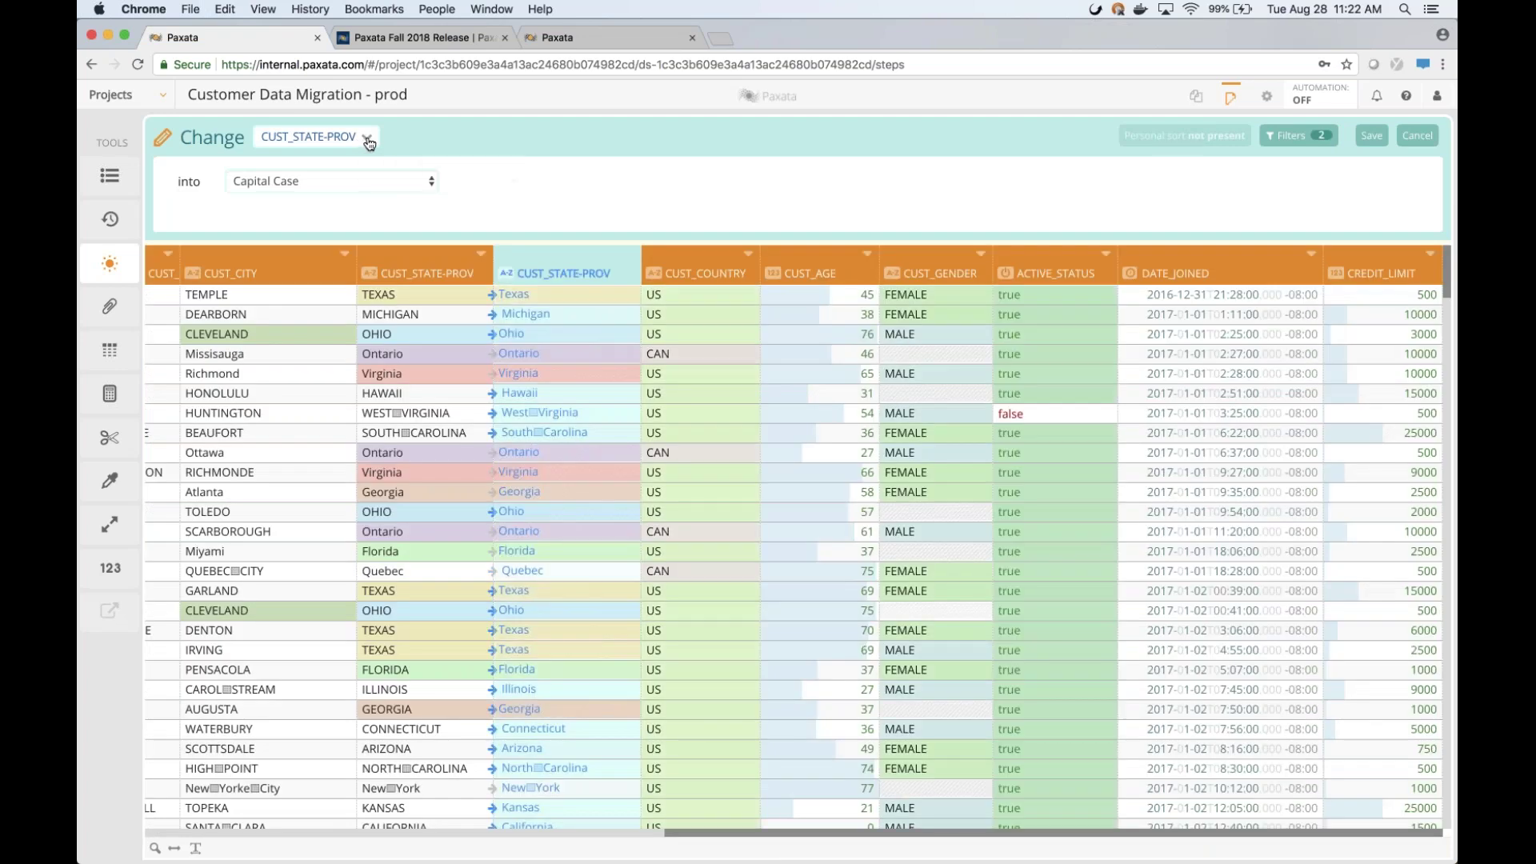
click(367, 140)
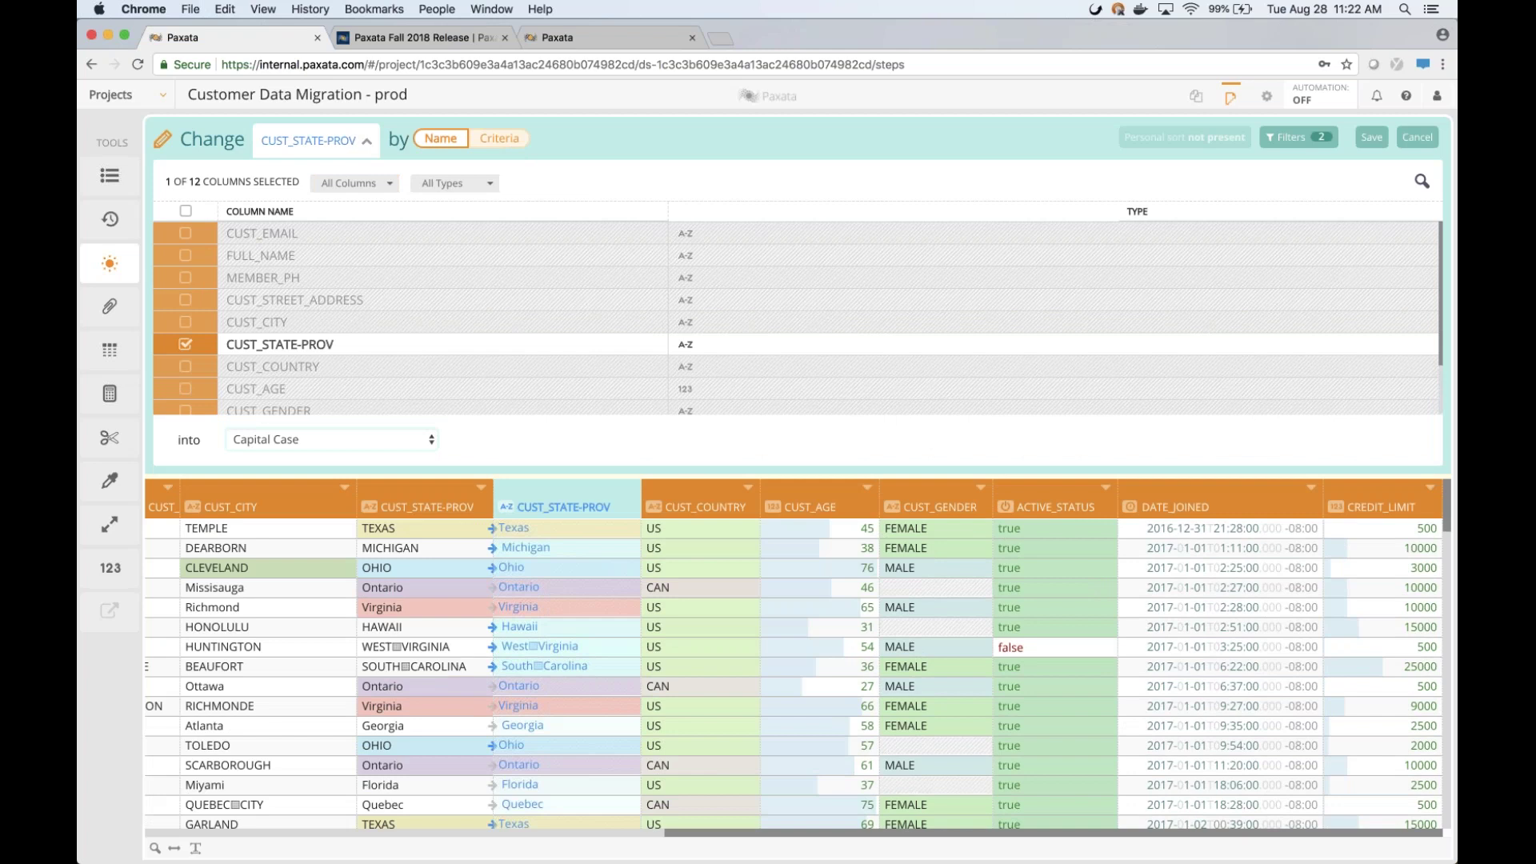
click(448, 140)
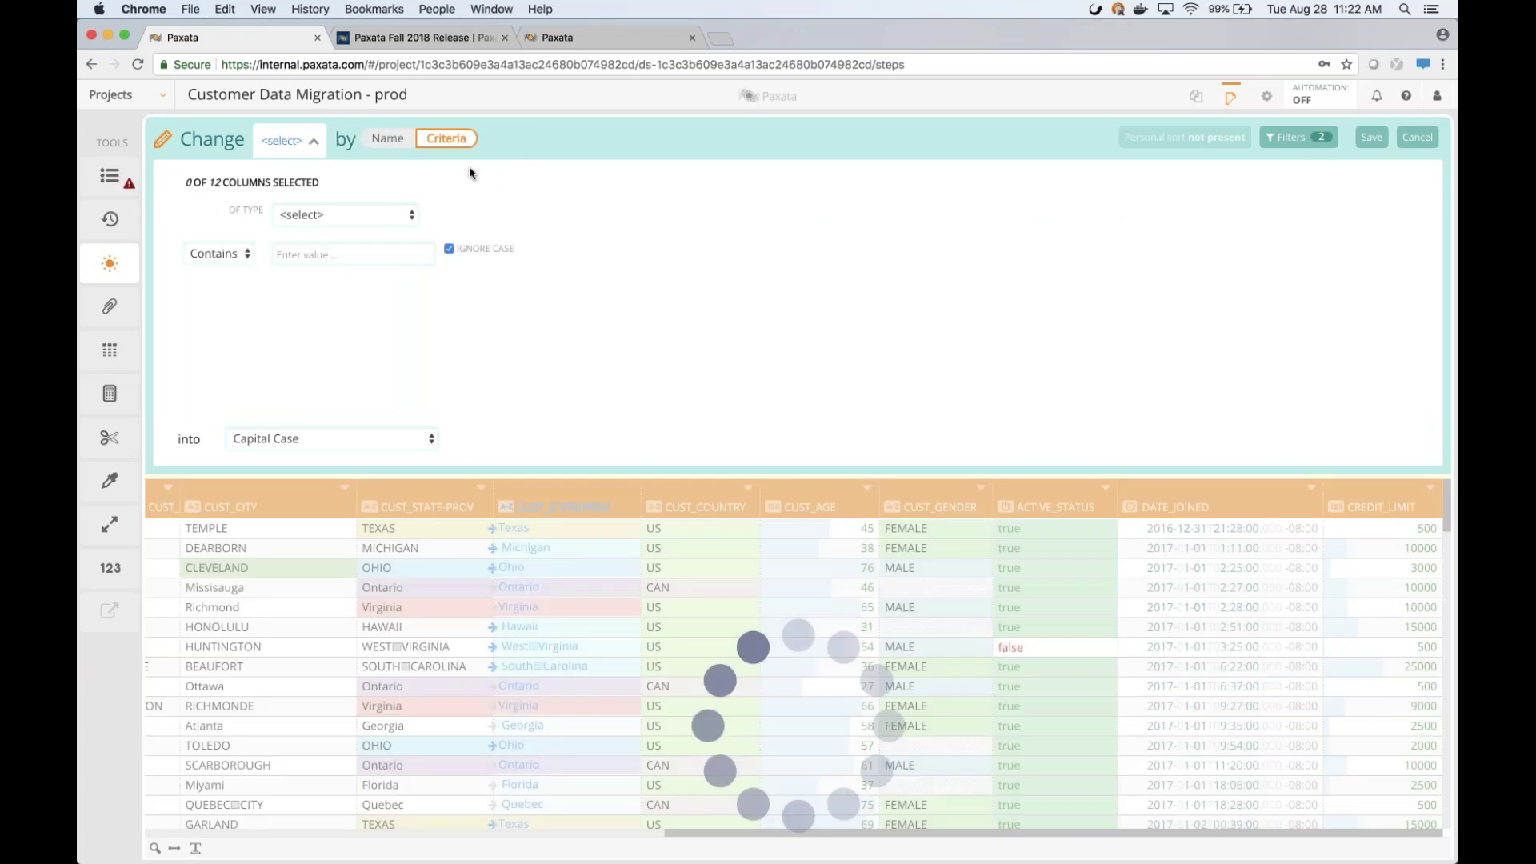
click(373, 216)
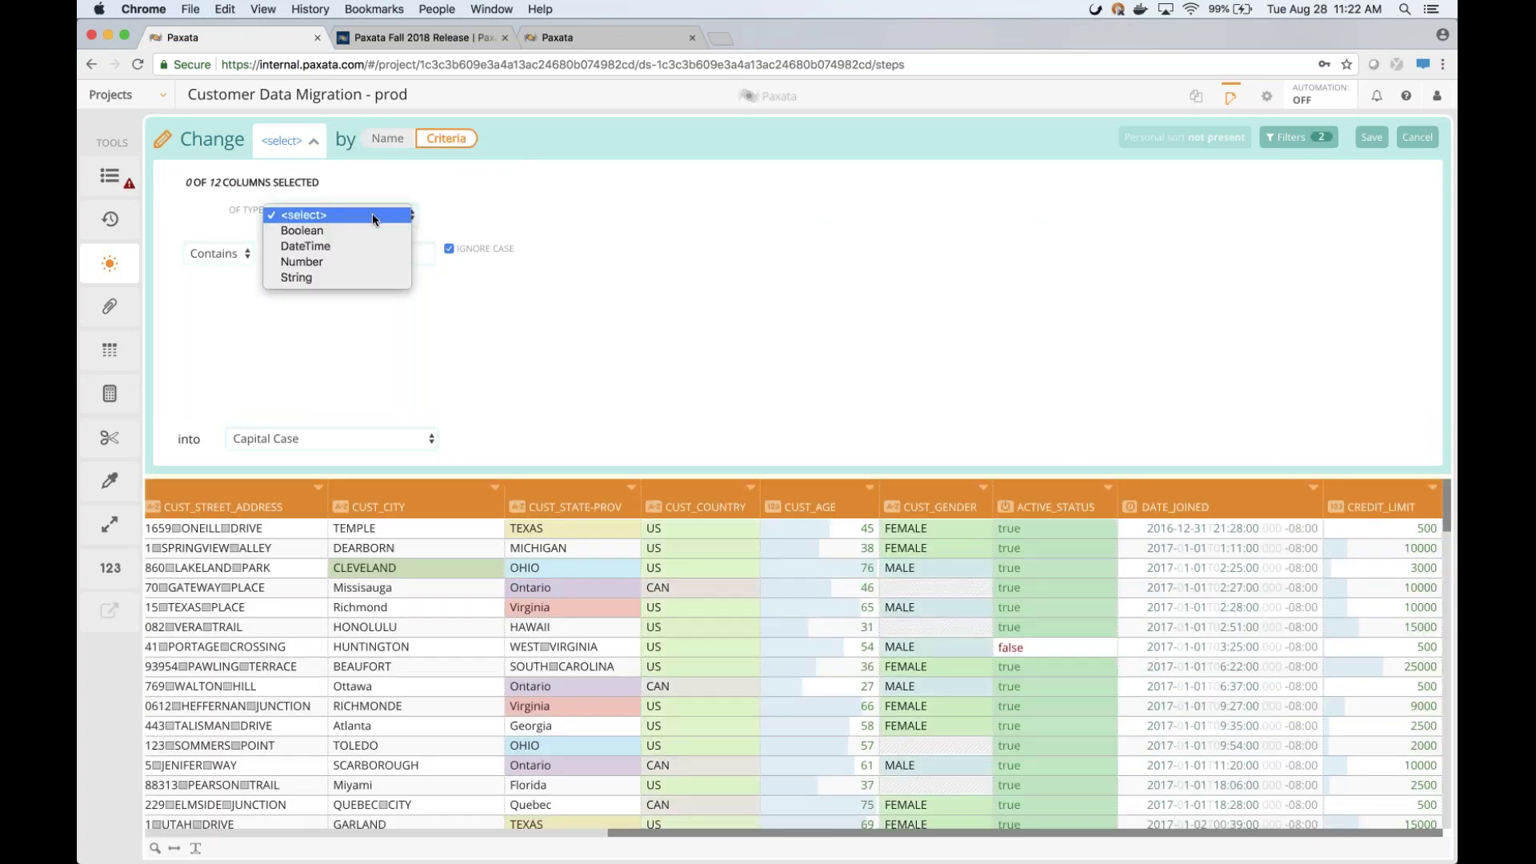
click(320, 278)
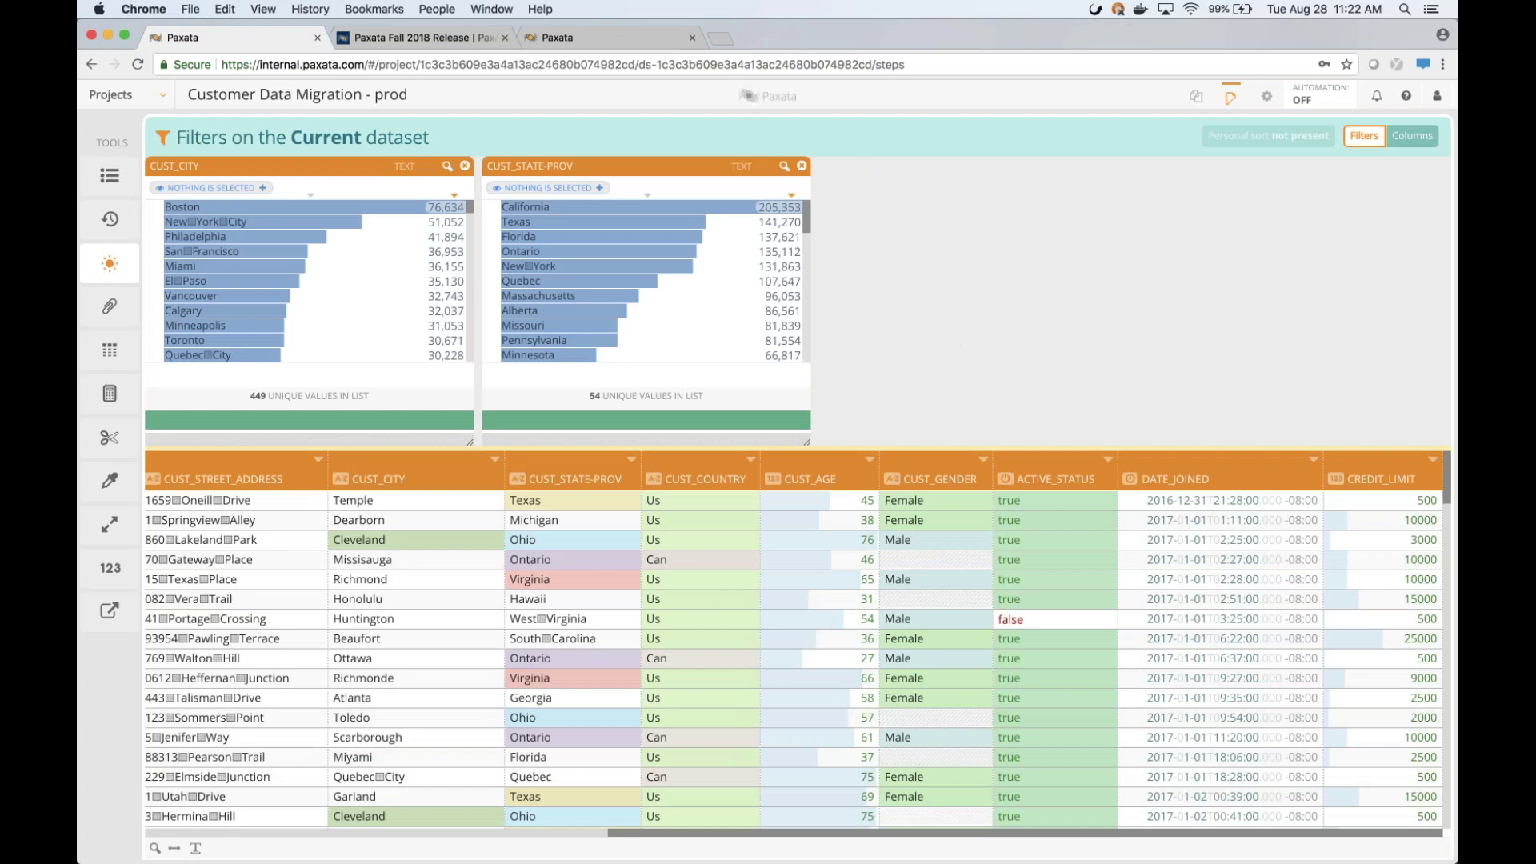
click(801, 166)
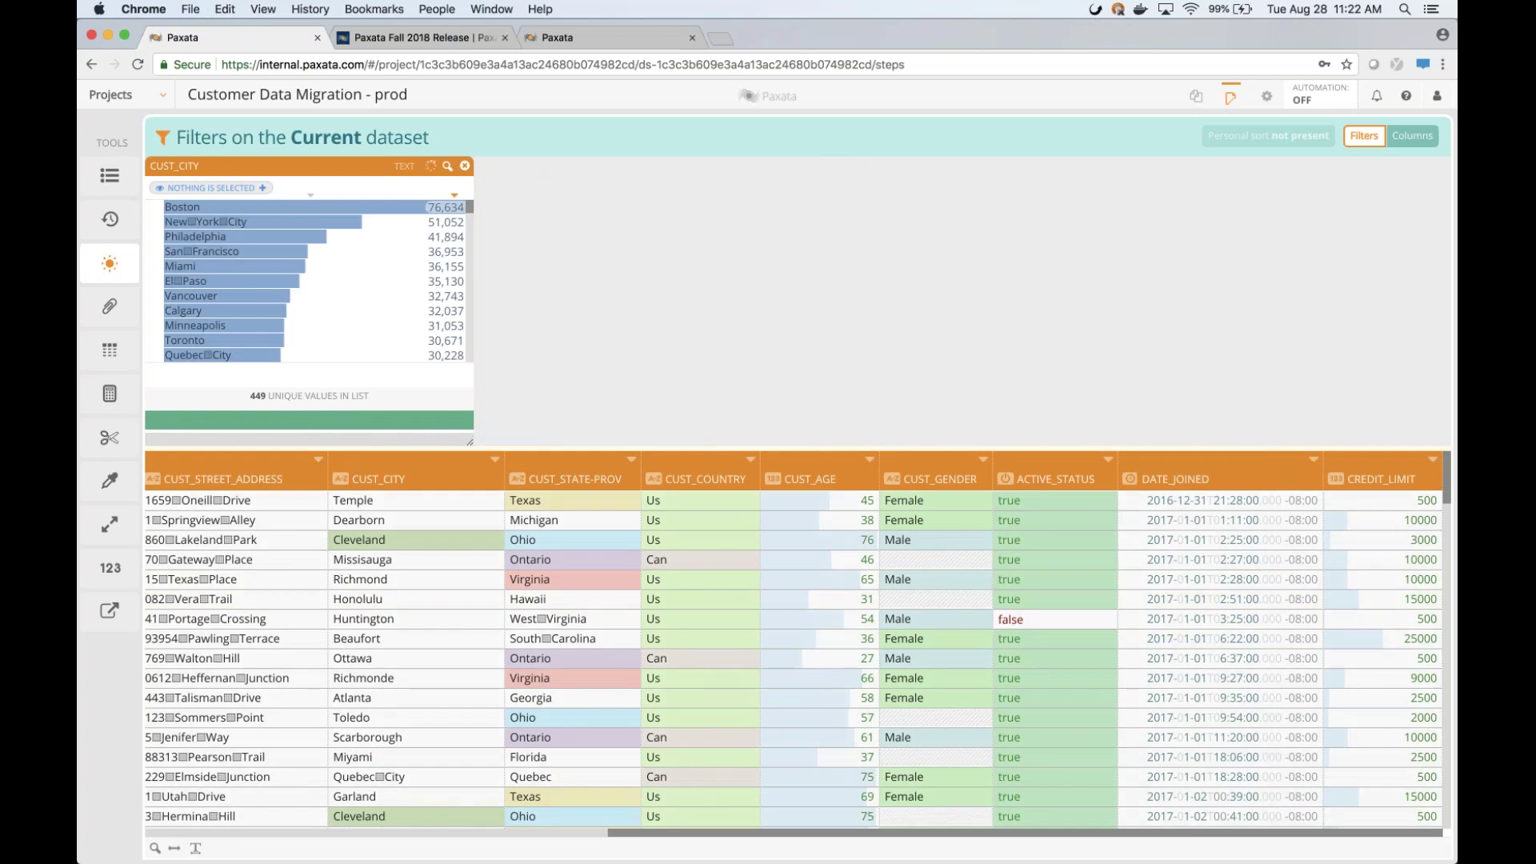
click(465, 166)
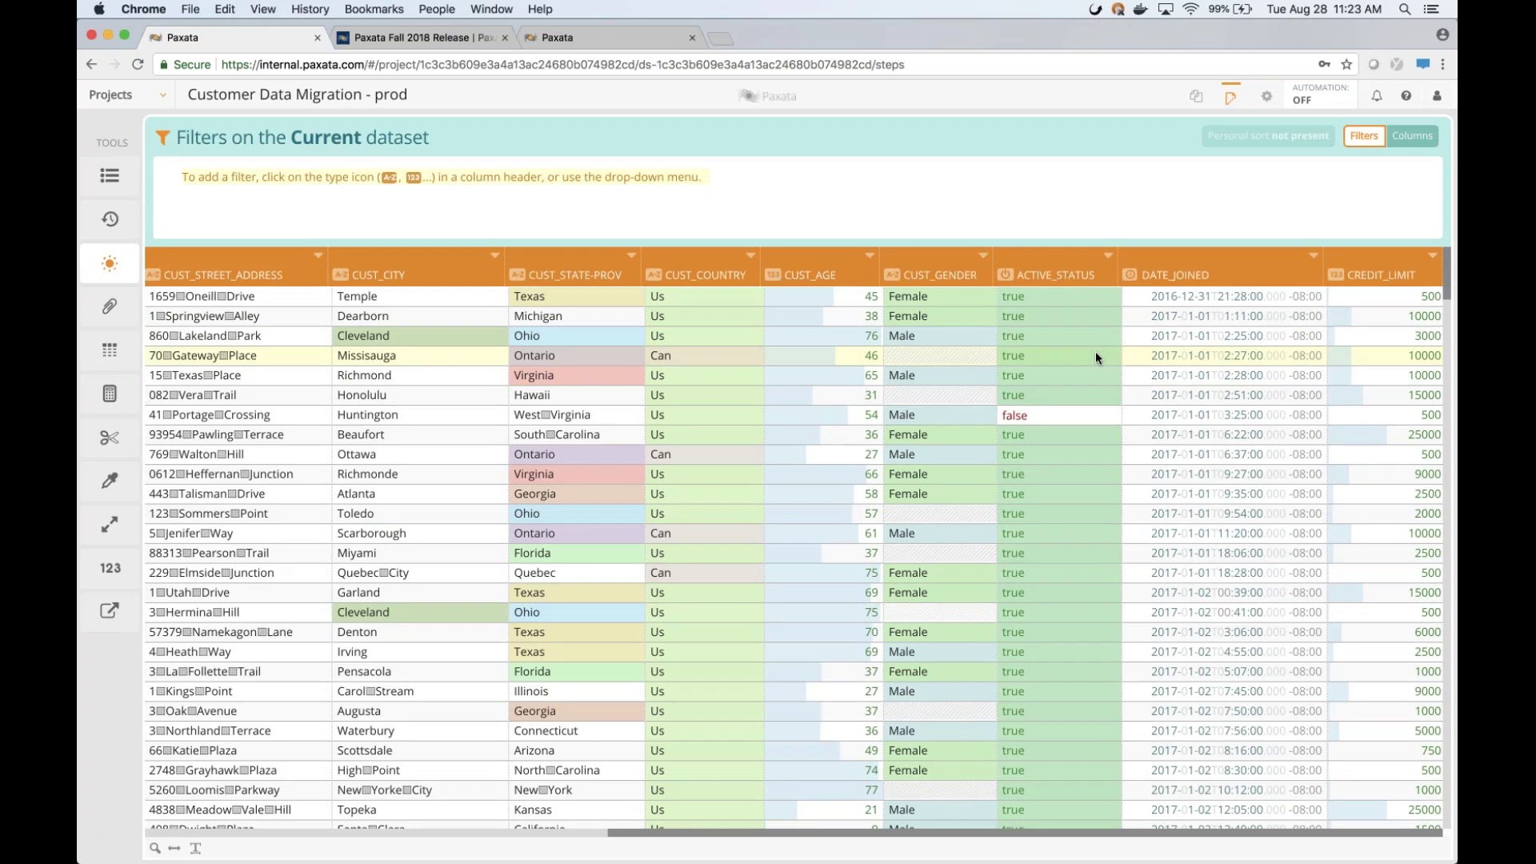
scroll(1096, 352, left, 10)
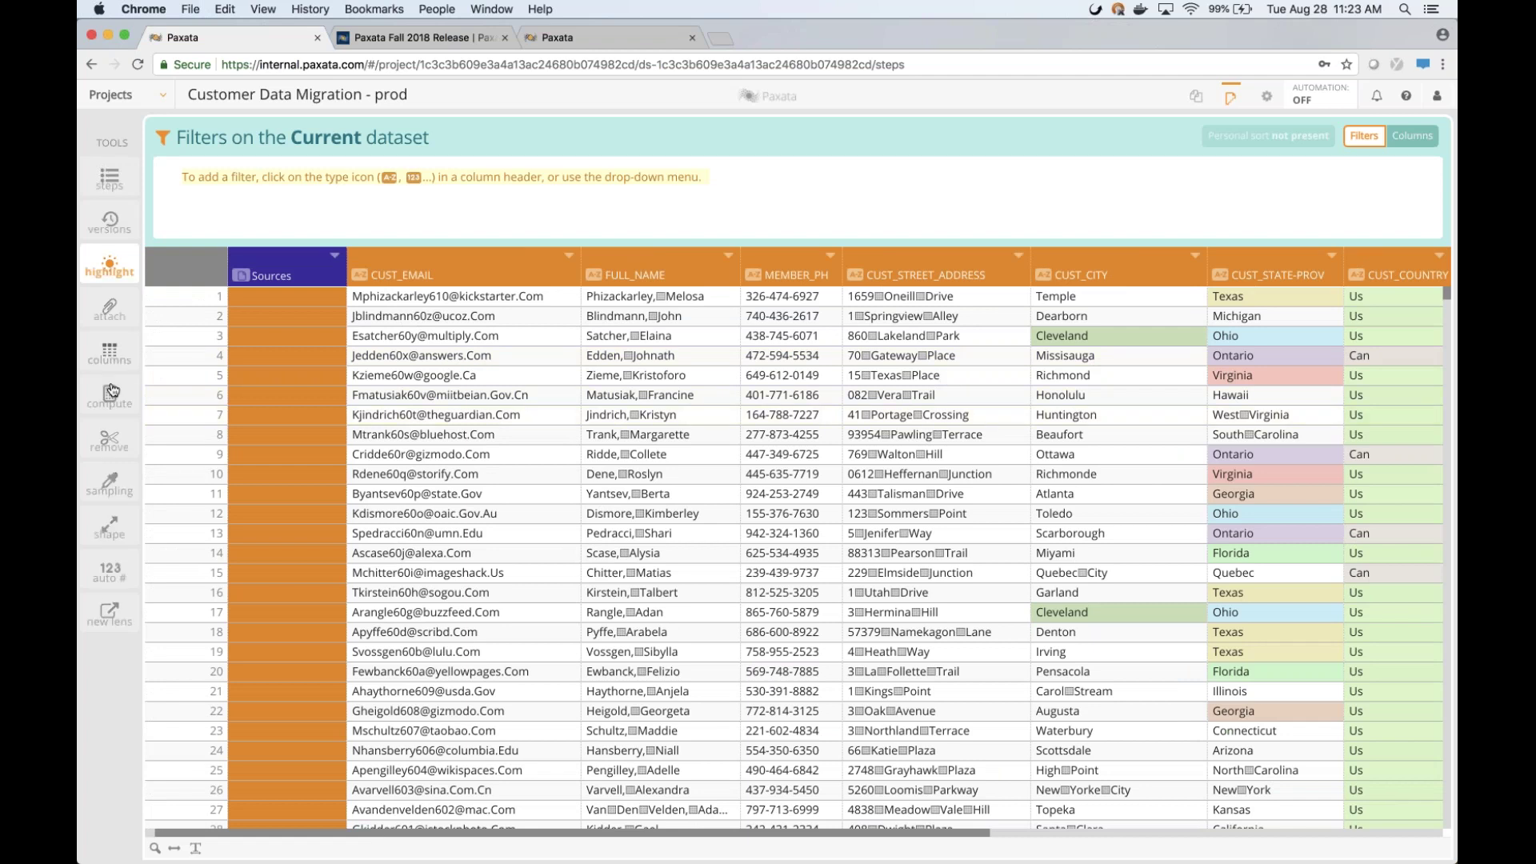
click(110, 389)
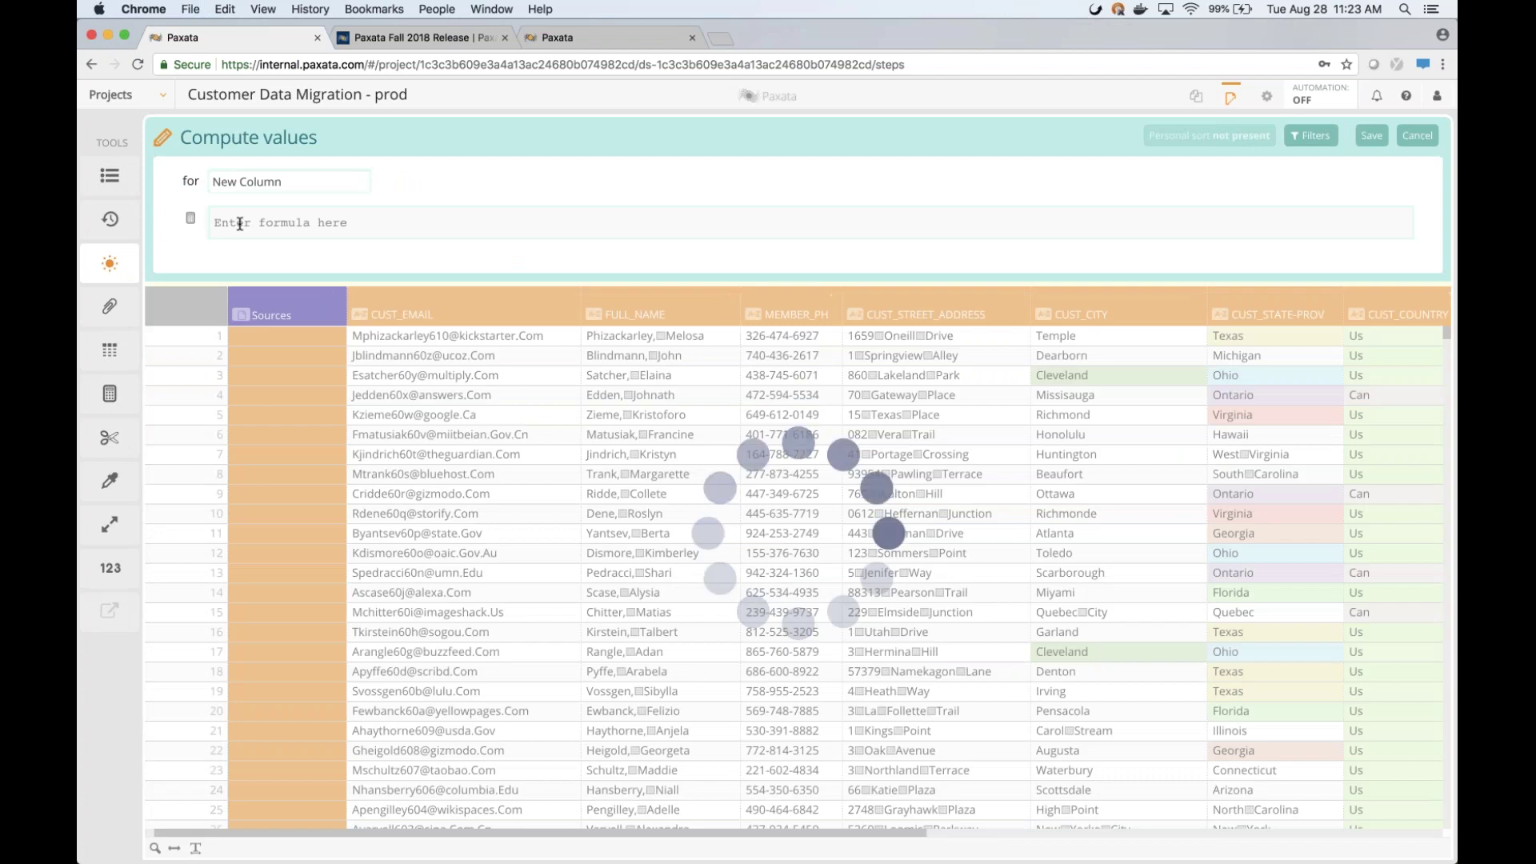
text(if(find("STANDARD ASCII", regexp(@CUST_EMAIL@, "[^\\x20-\\x7E]+", "STANDARD ASCII"))>0, false, true))
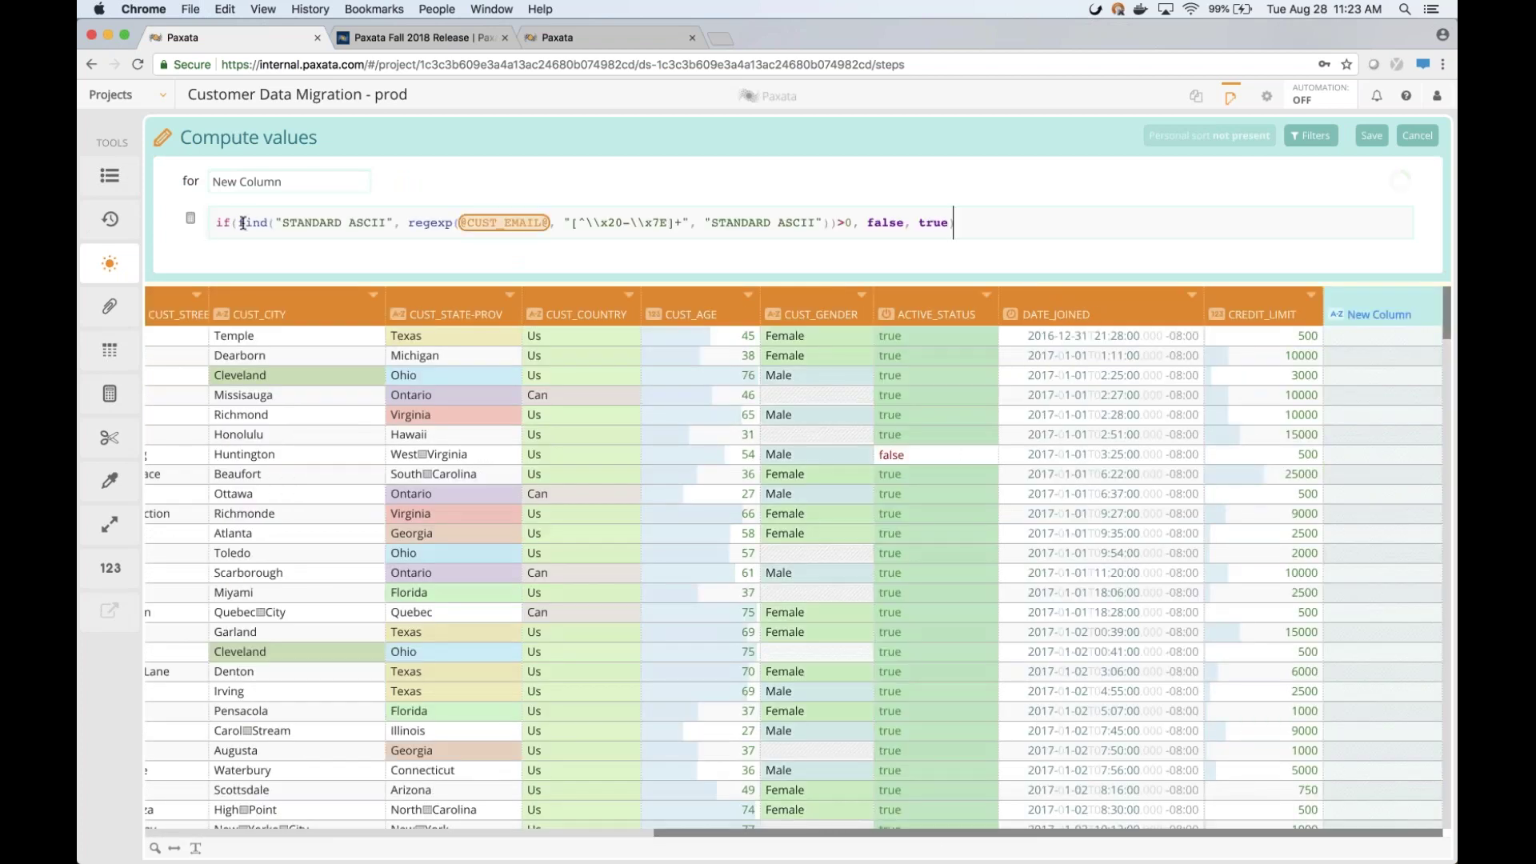
click(272, 183)
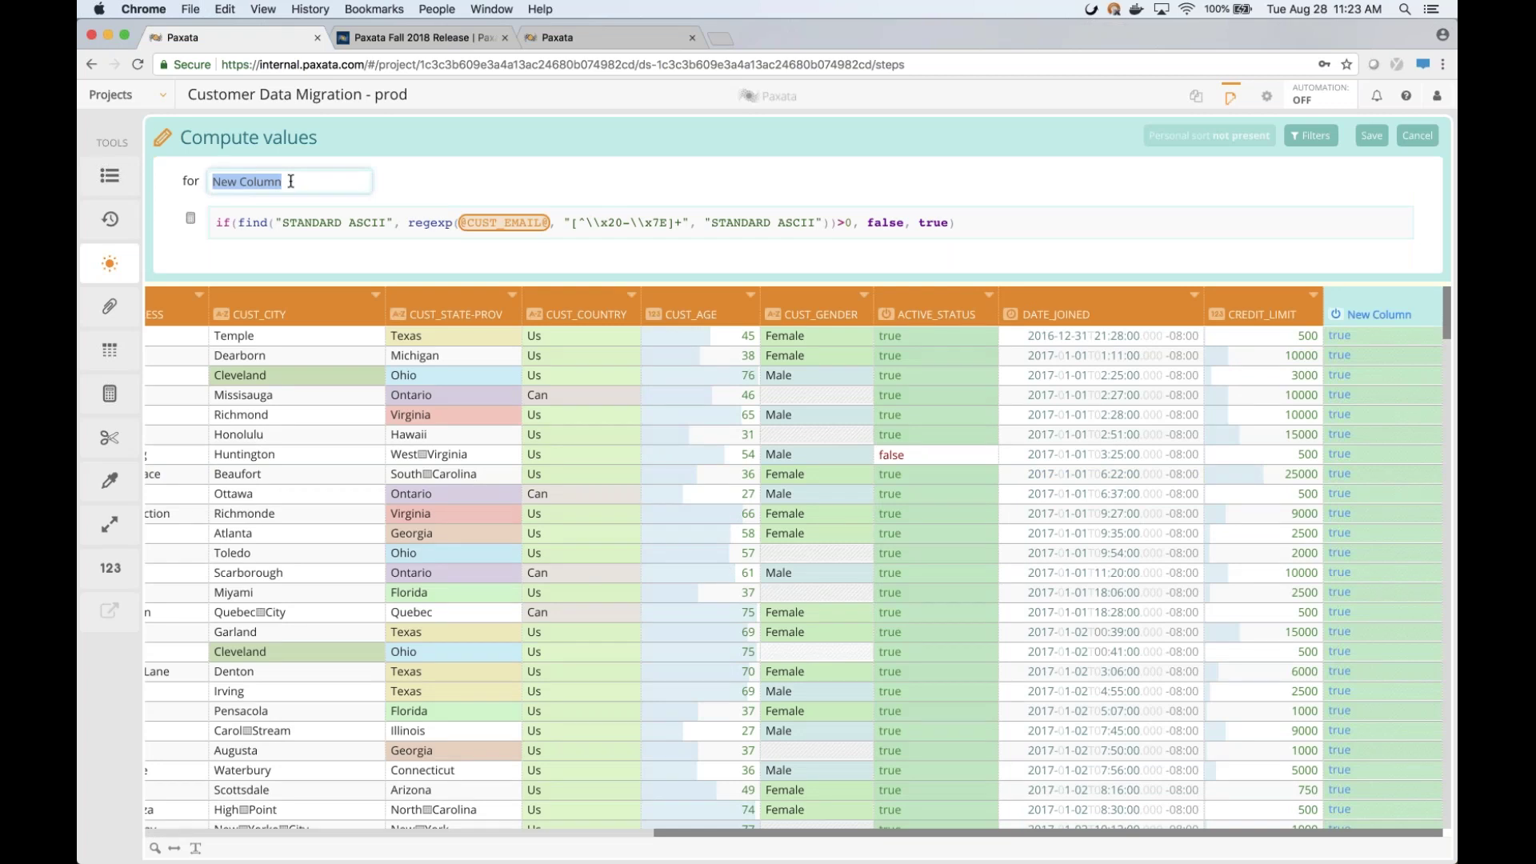
text(Standard ASCII)
key(Return)
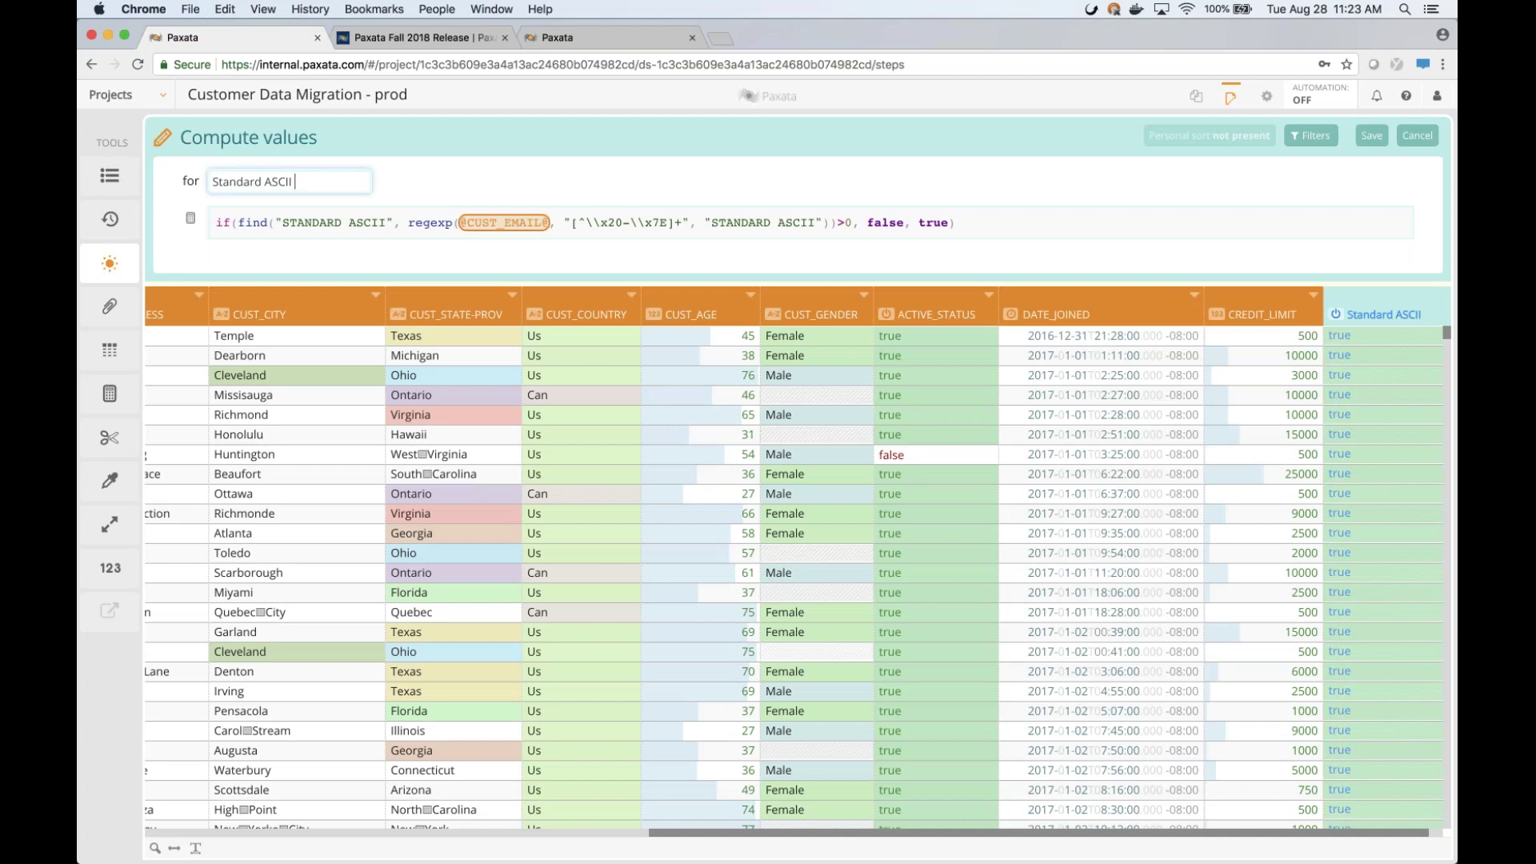
click(1371, 135)
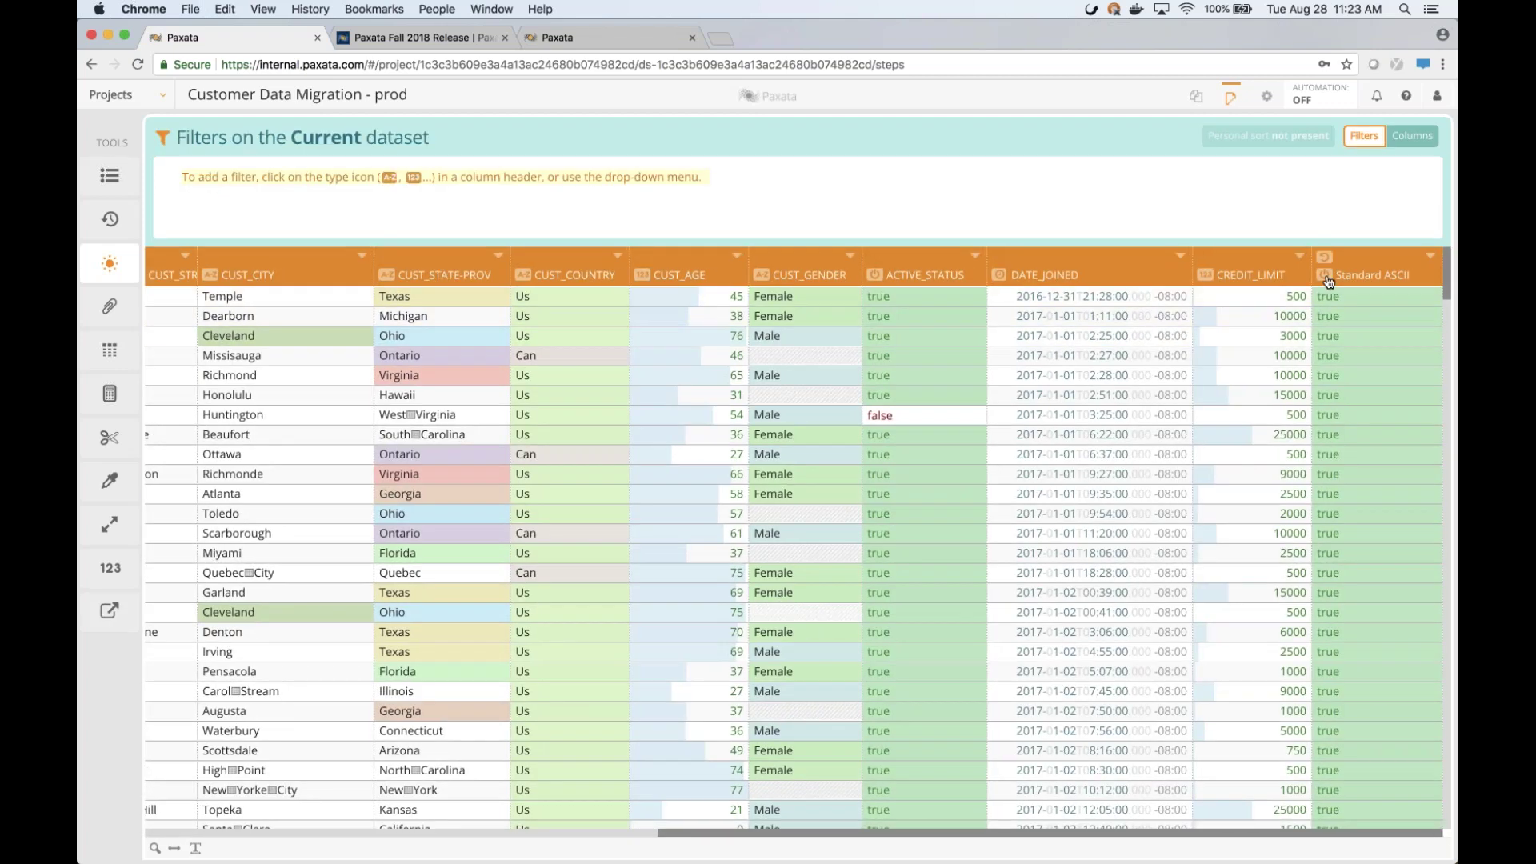
Filter the Standard ASCII column to false and save those rows as a lens named Bad email records
click(1324, 276)
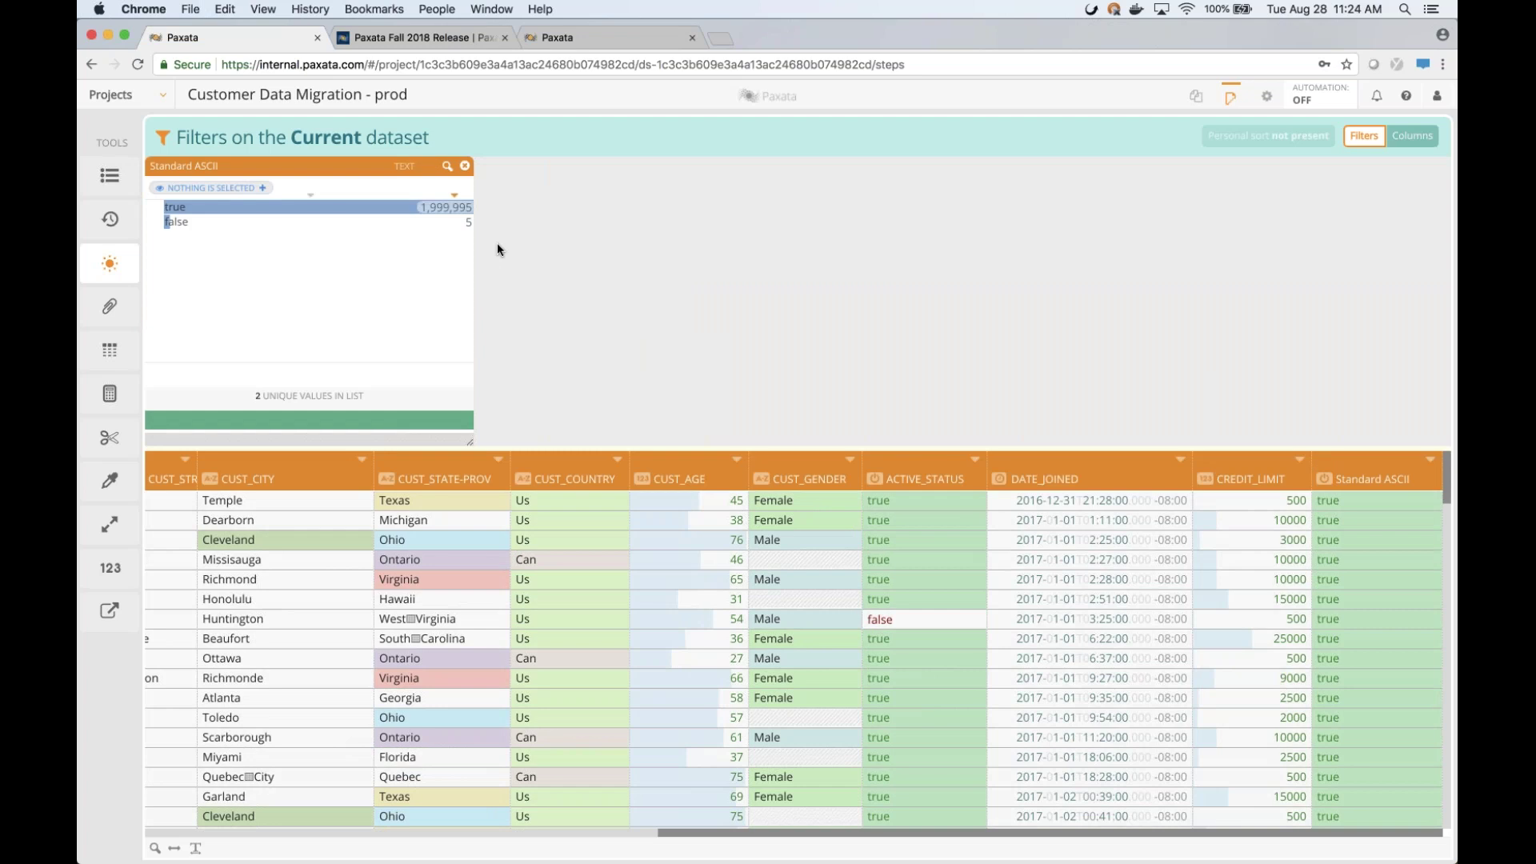
click(175, 226)
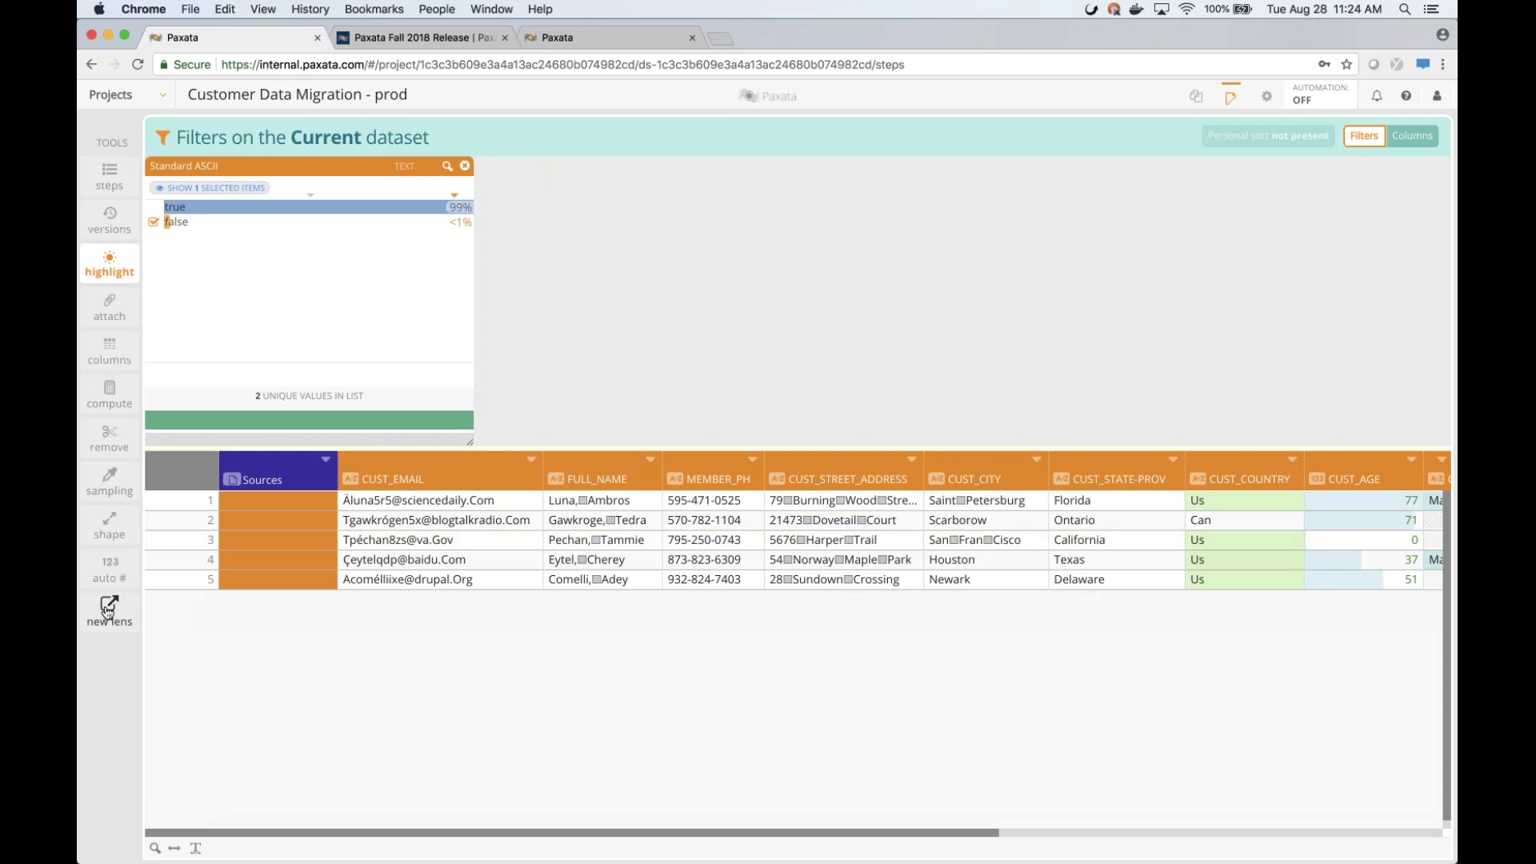
click(112, 611)
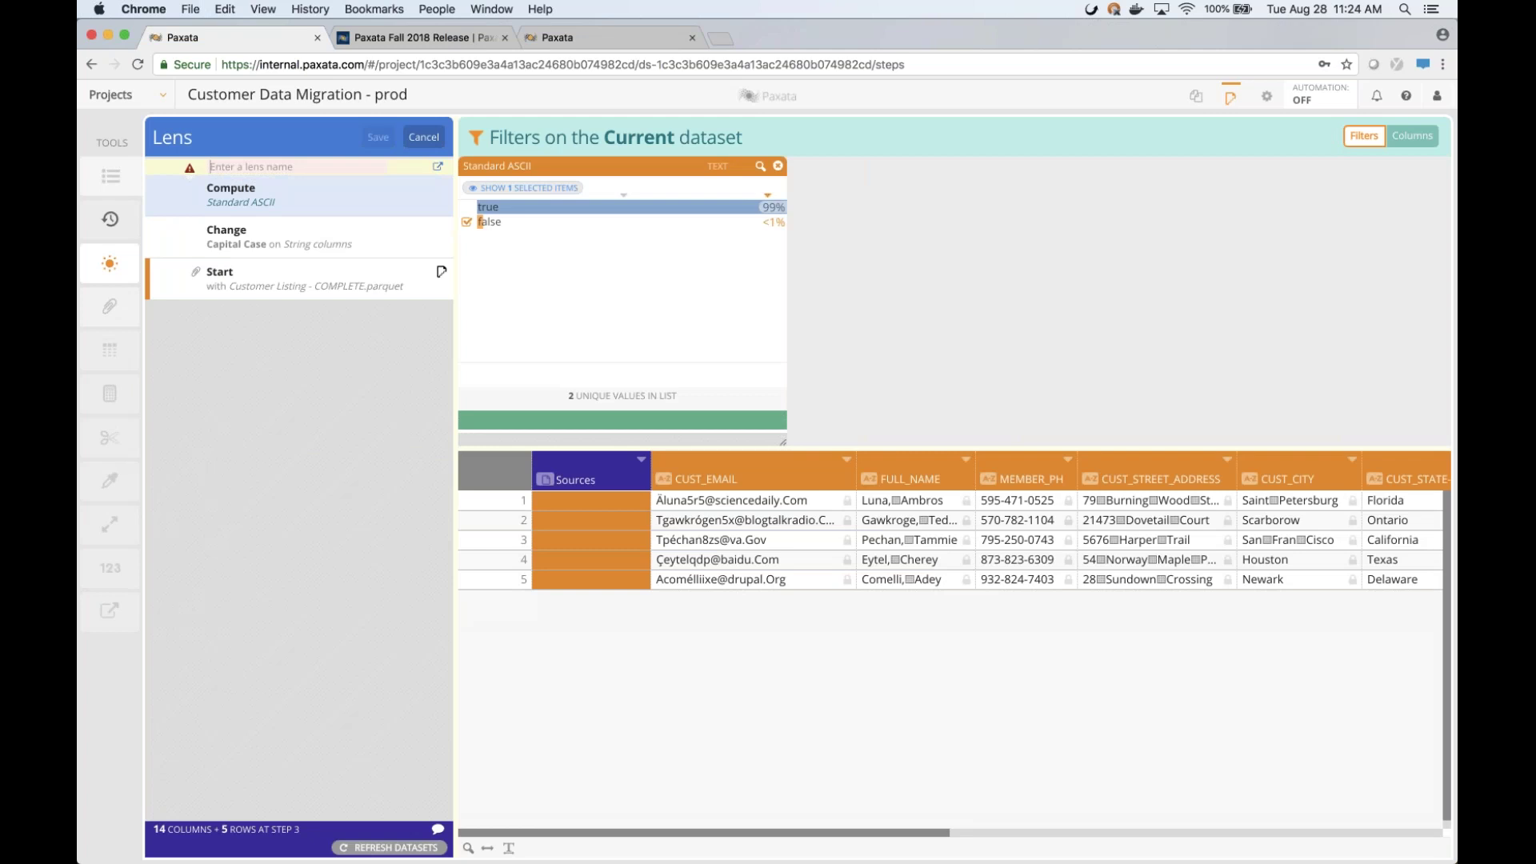
text(Bad records)
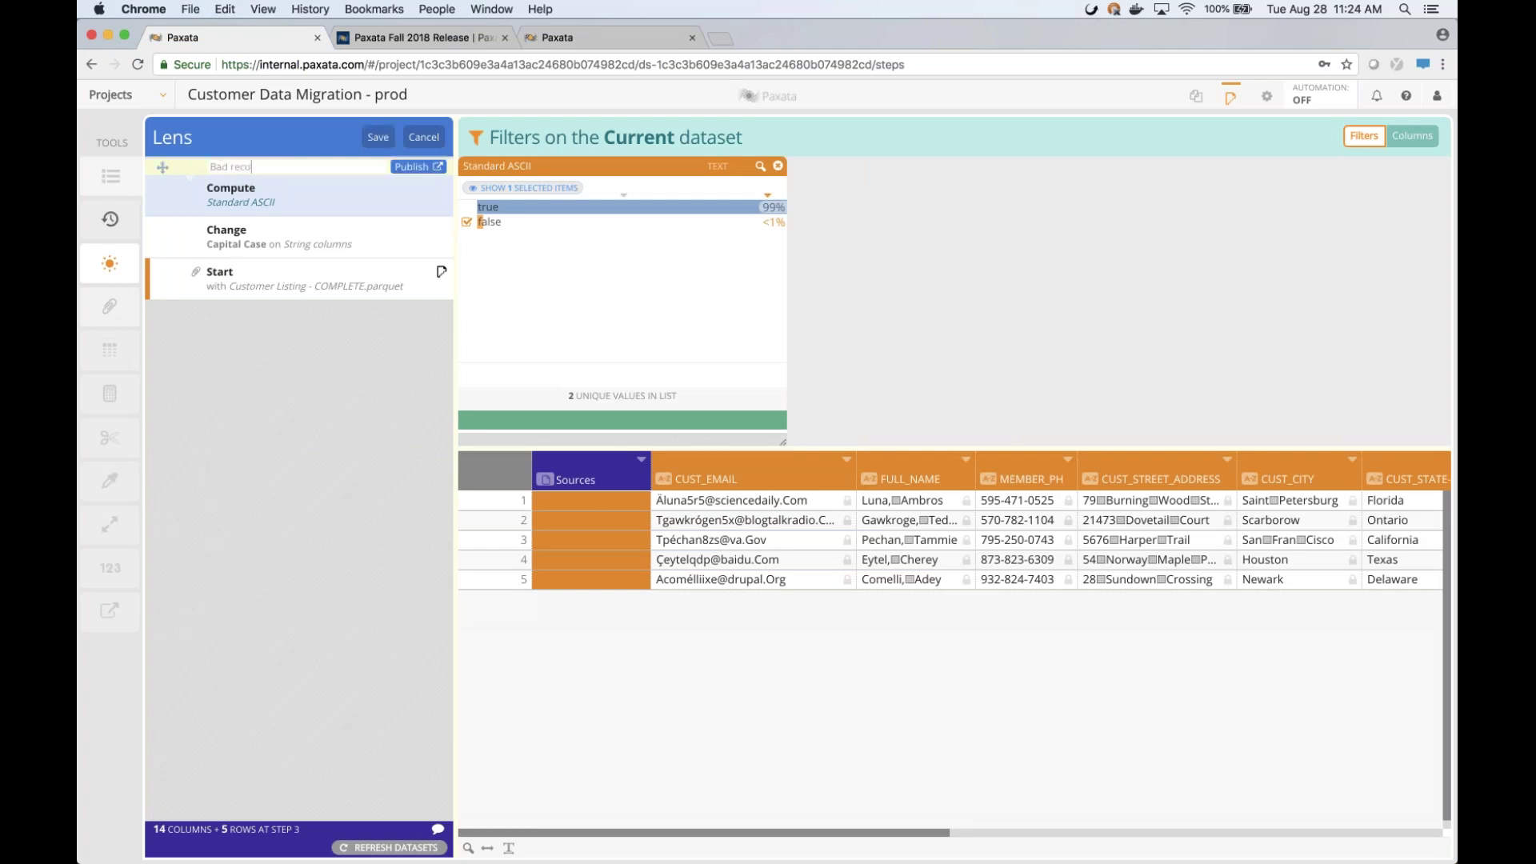
click(231, 167)
text(email)
click(372, 141)
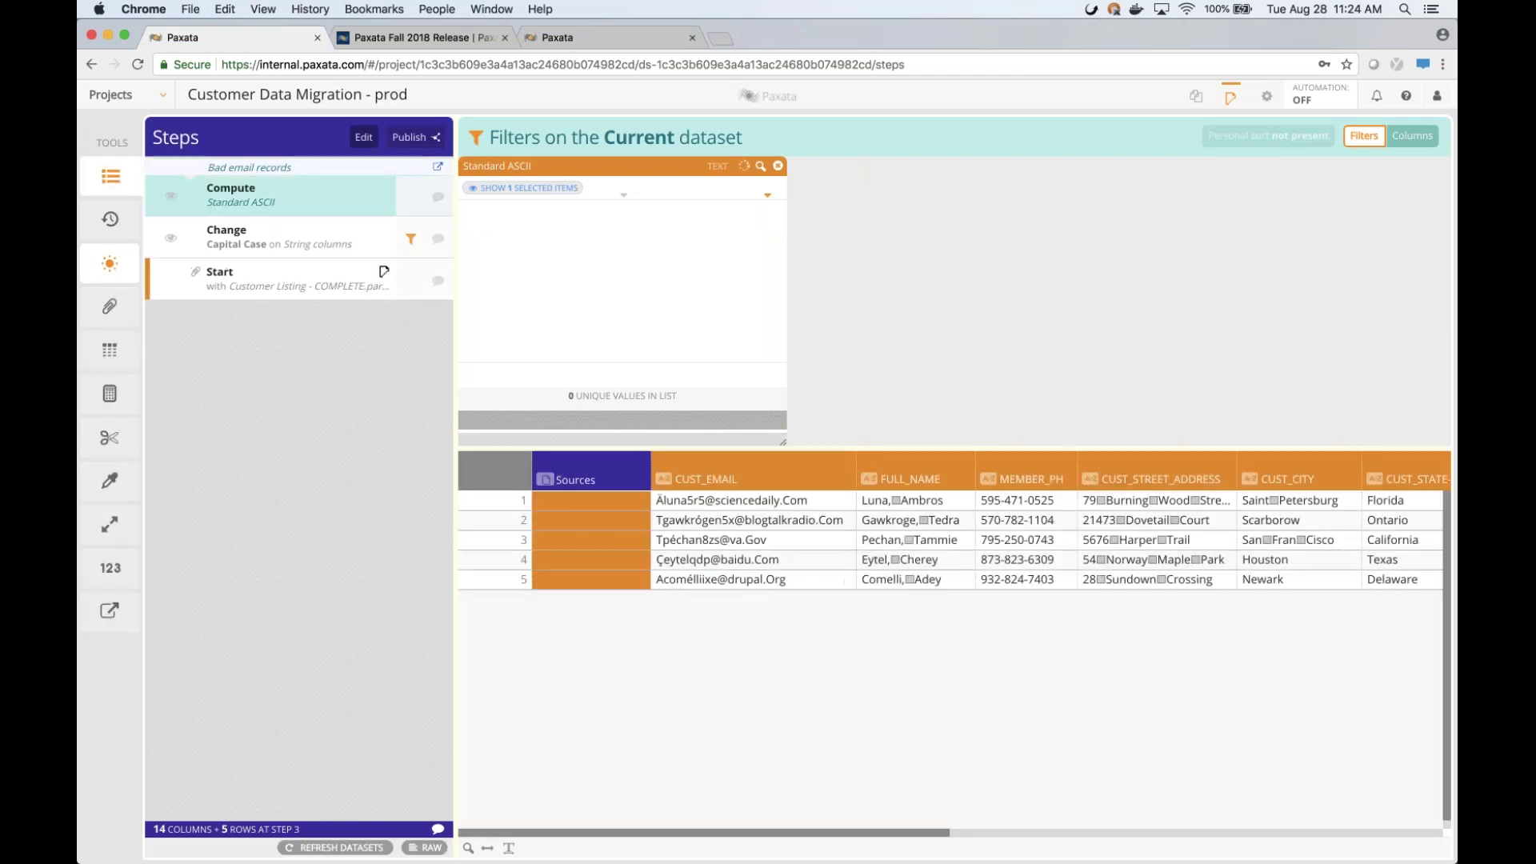
Switch the Standard ASCII filter to true and save those rows as a lens named Ready to migrate
click(516, 225)
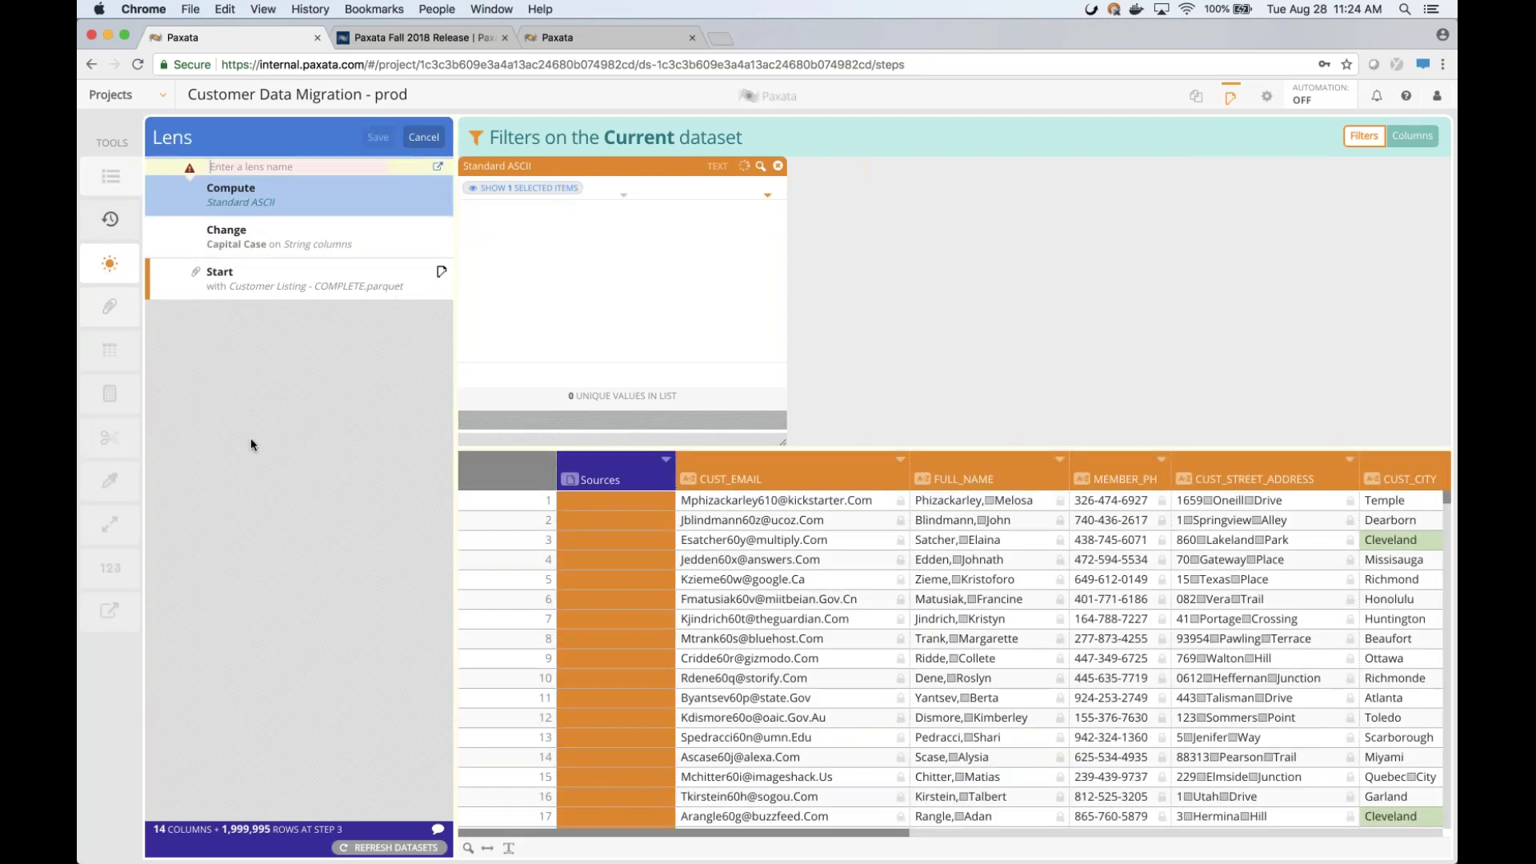
text(Ready )
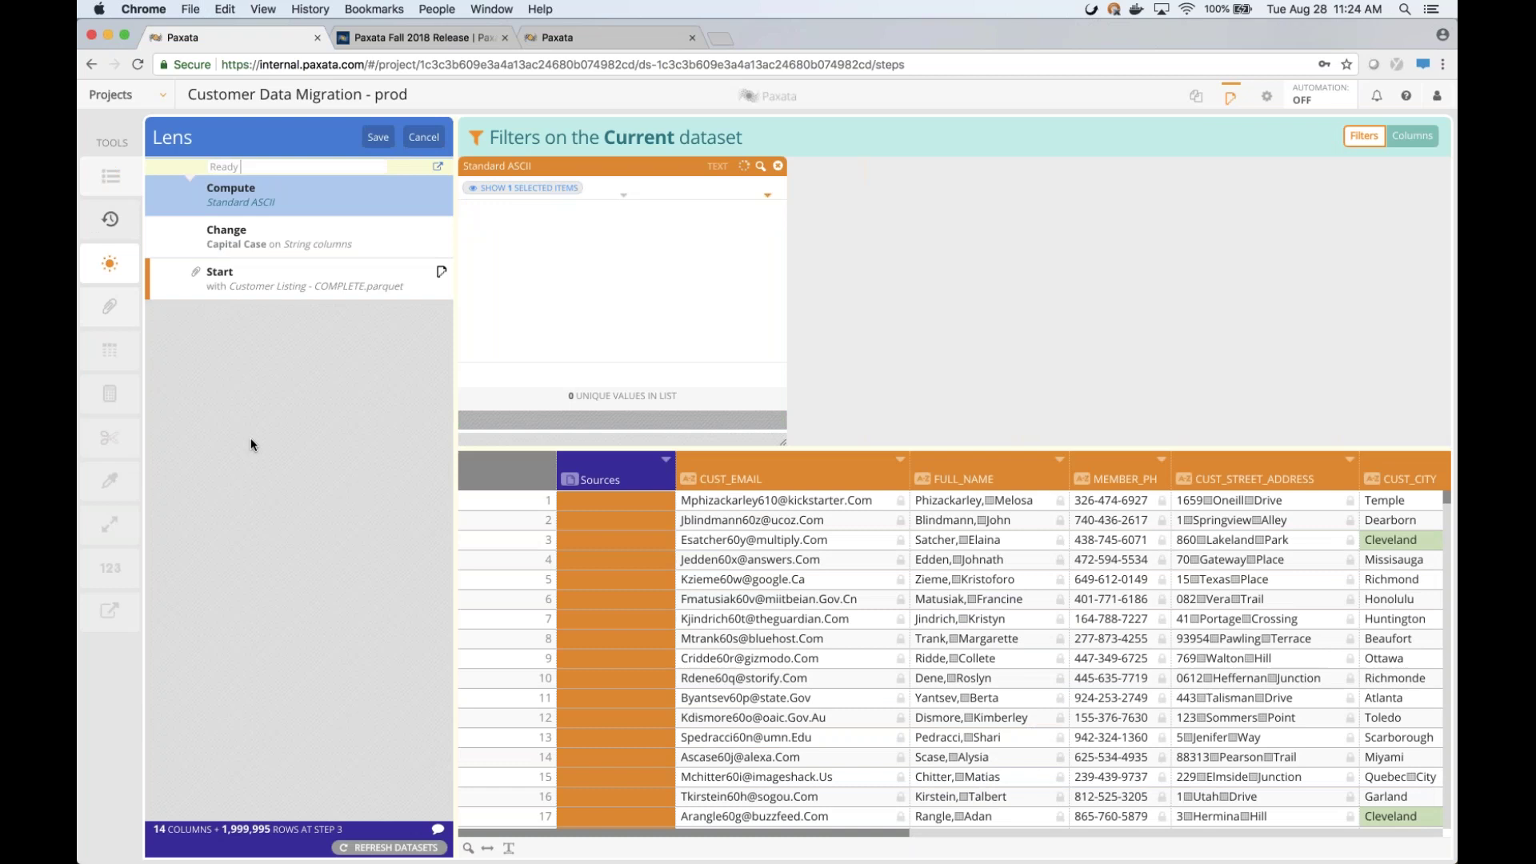
text(to migrate)
click(370, 141)
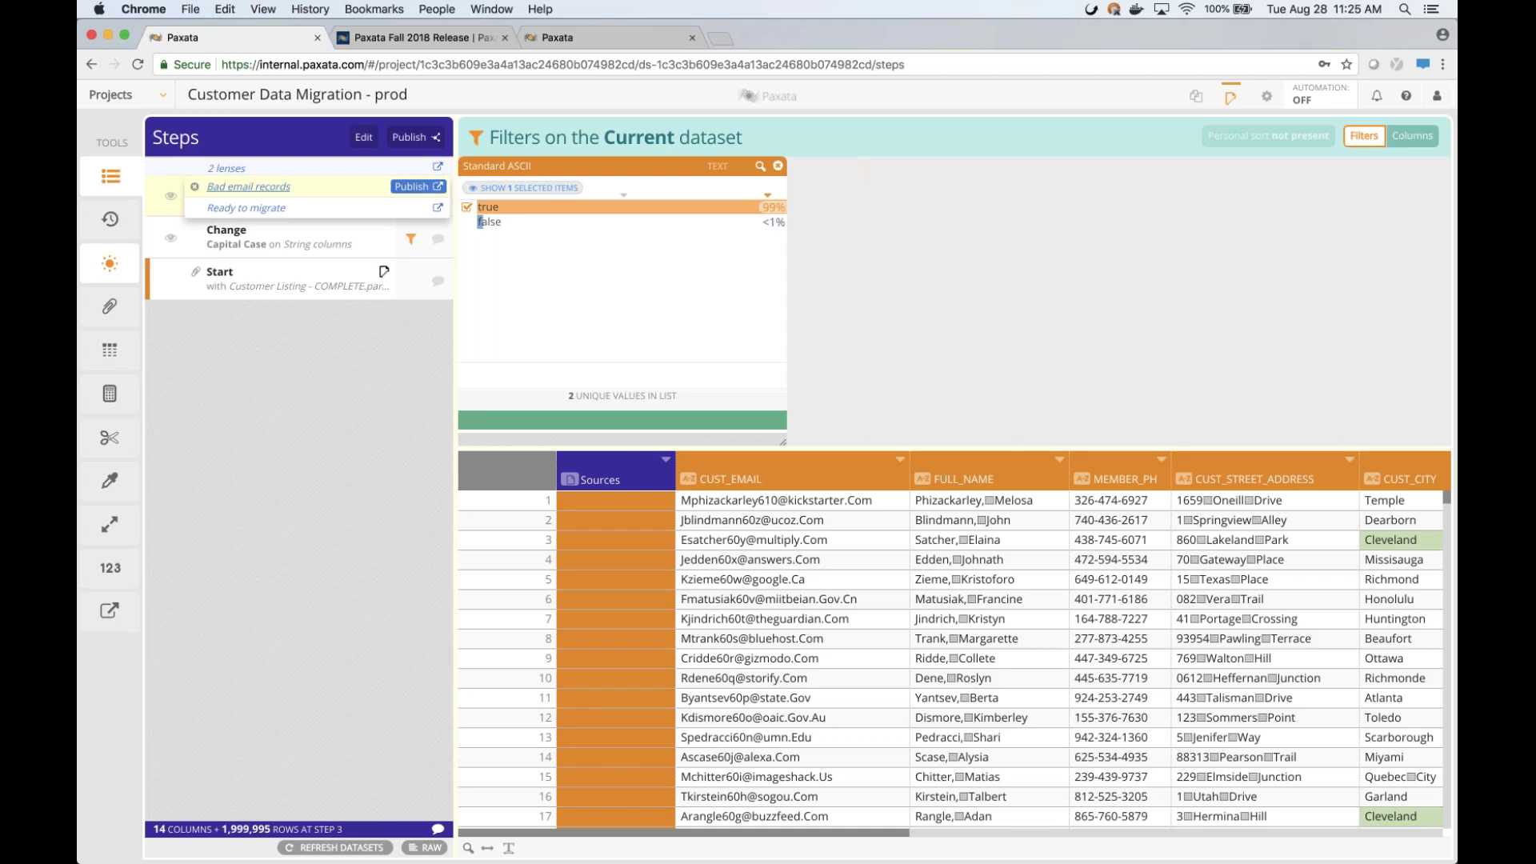
Publish the Ready to migrate lens as an AnswerSet and show it in the library
click(412, 186)
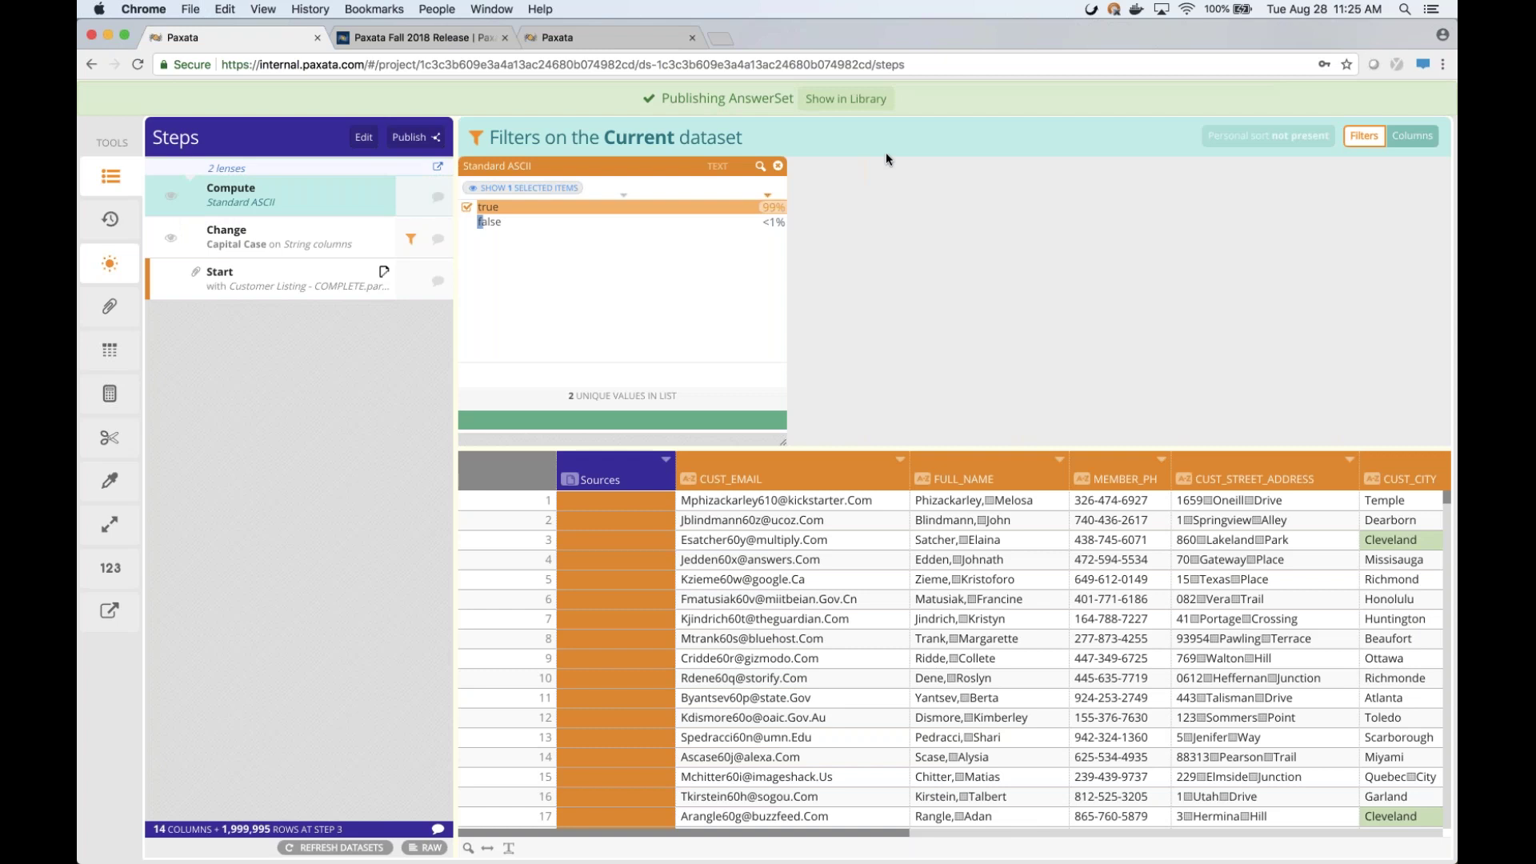
click(845, 98)
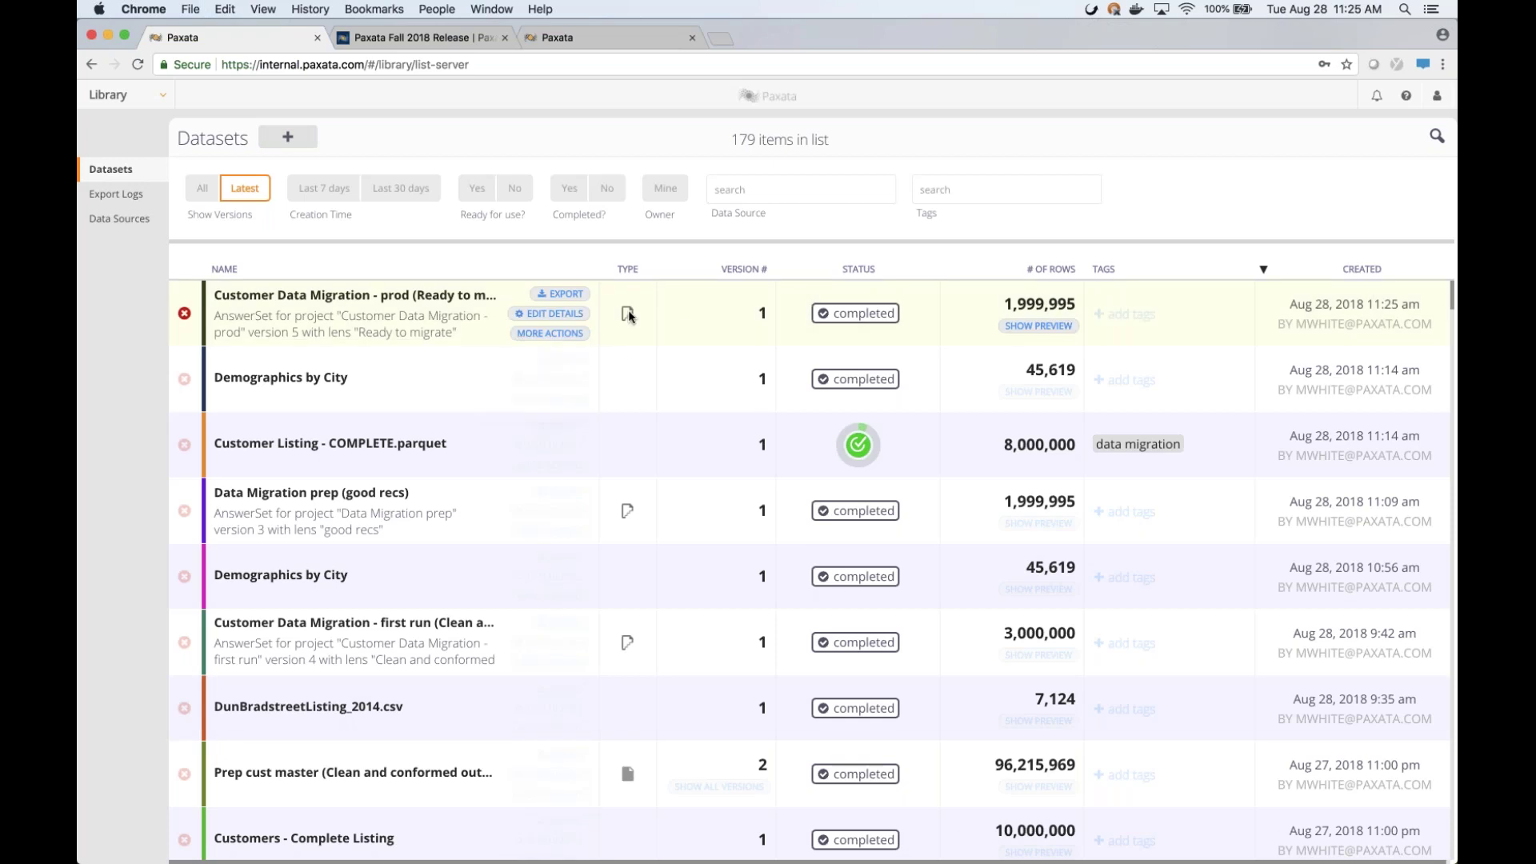
Open the automation settings of the project behind the published Ready to migrate AnswerSet and name the job Customer Data Migration - prod job
mouse_move(630, 316)
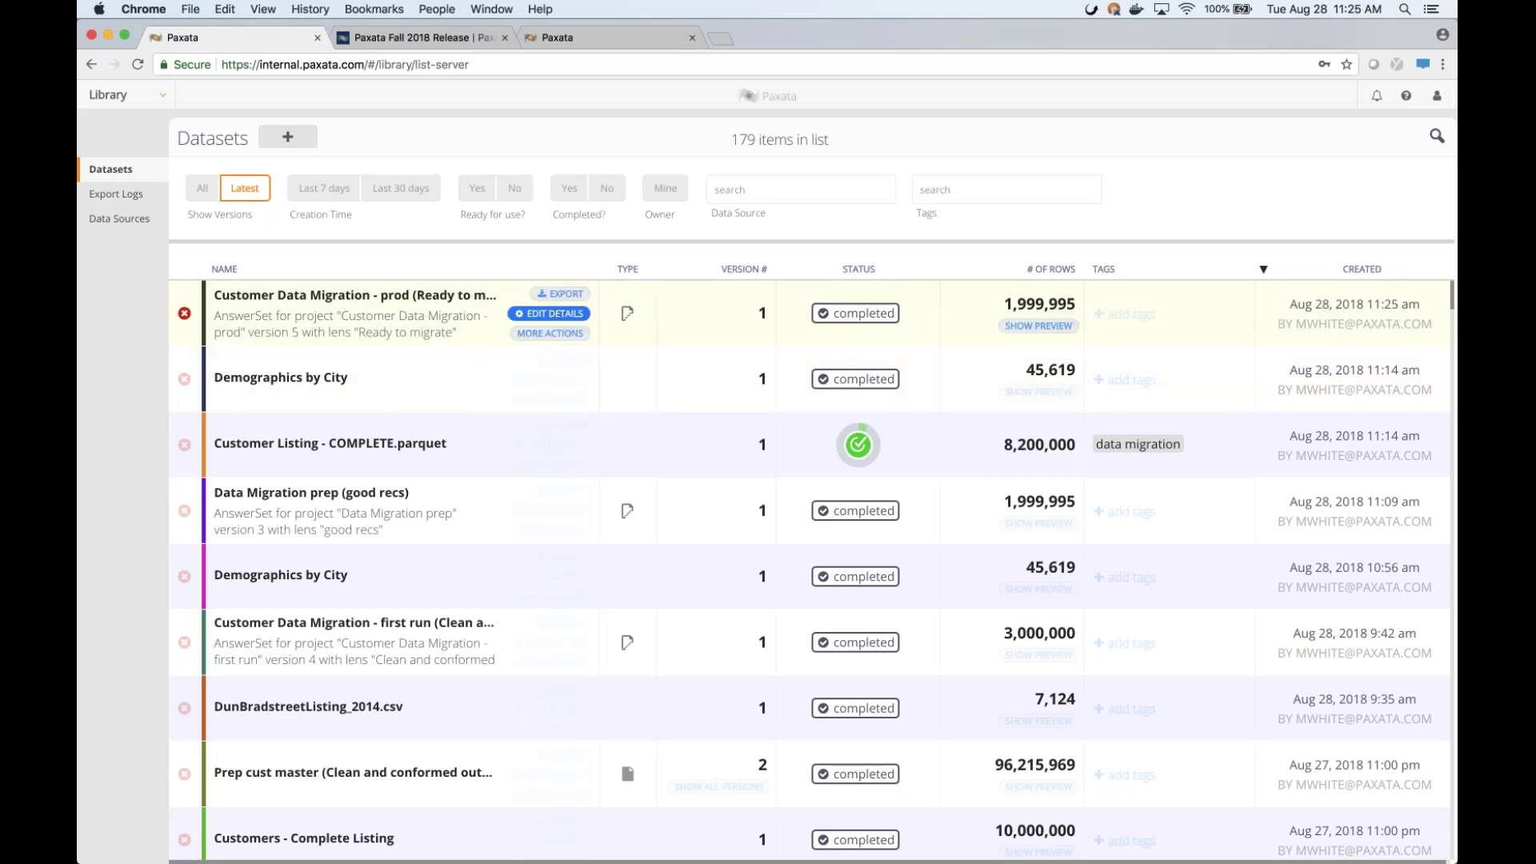
mouse_move(551, 332)
click(549, 409)
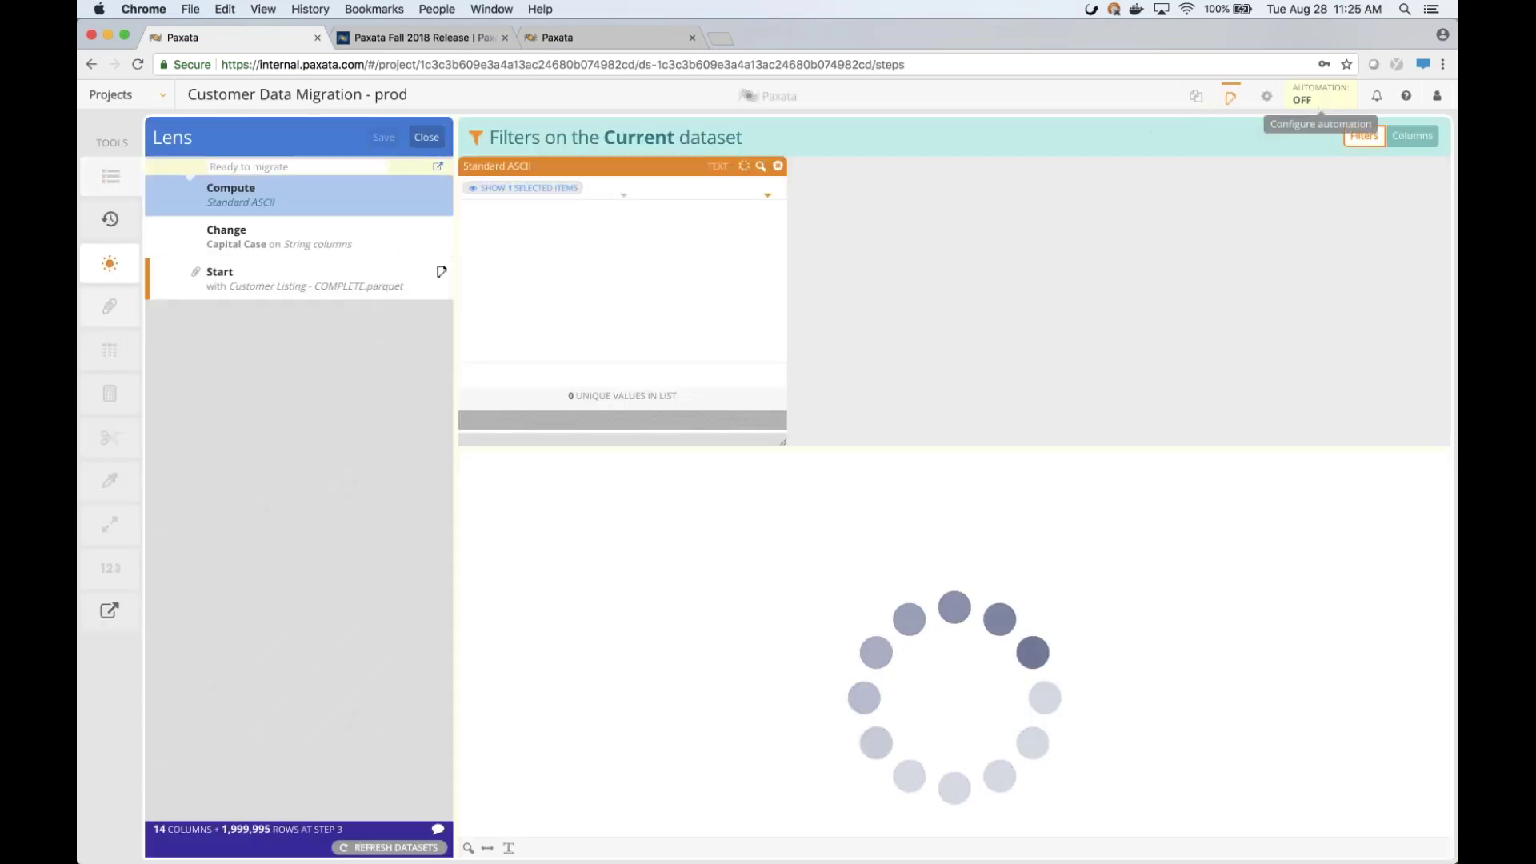
click(1318, 94)
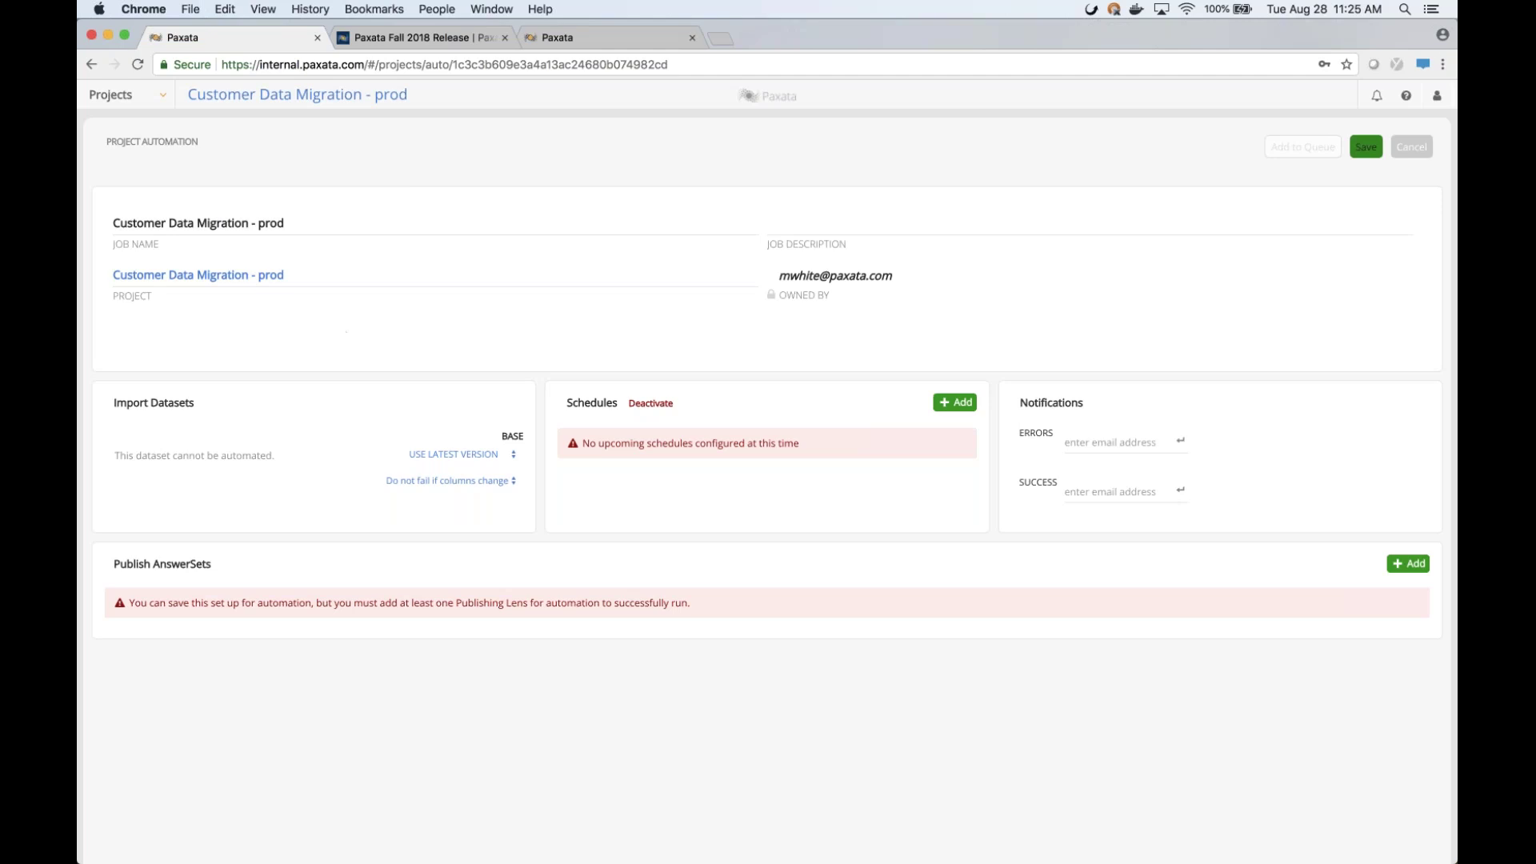
click(353, 226)
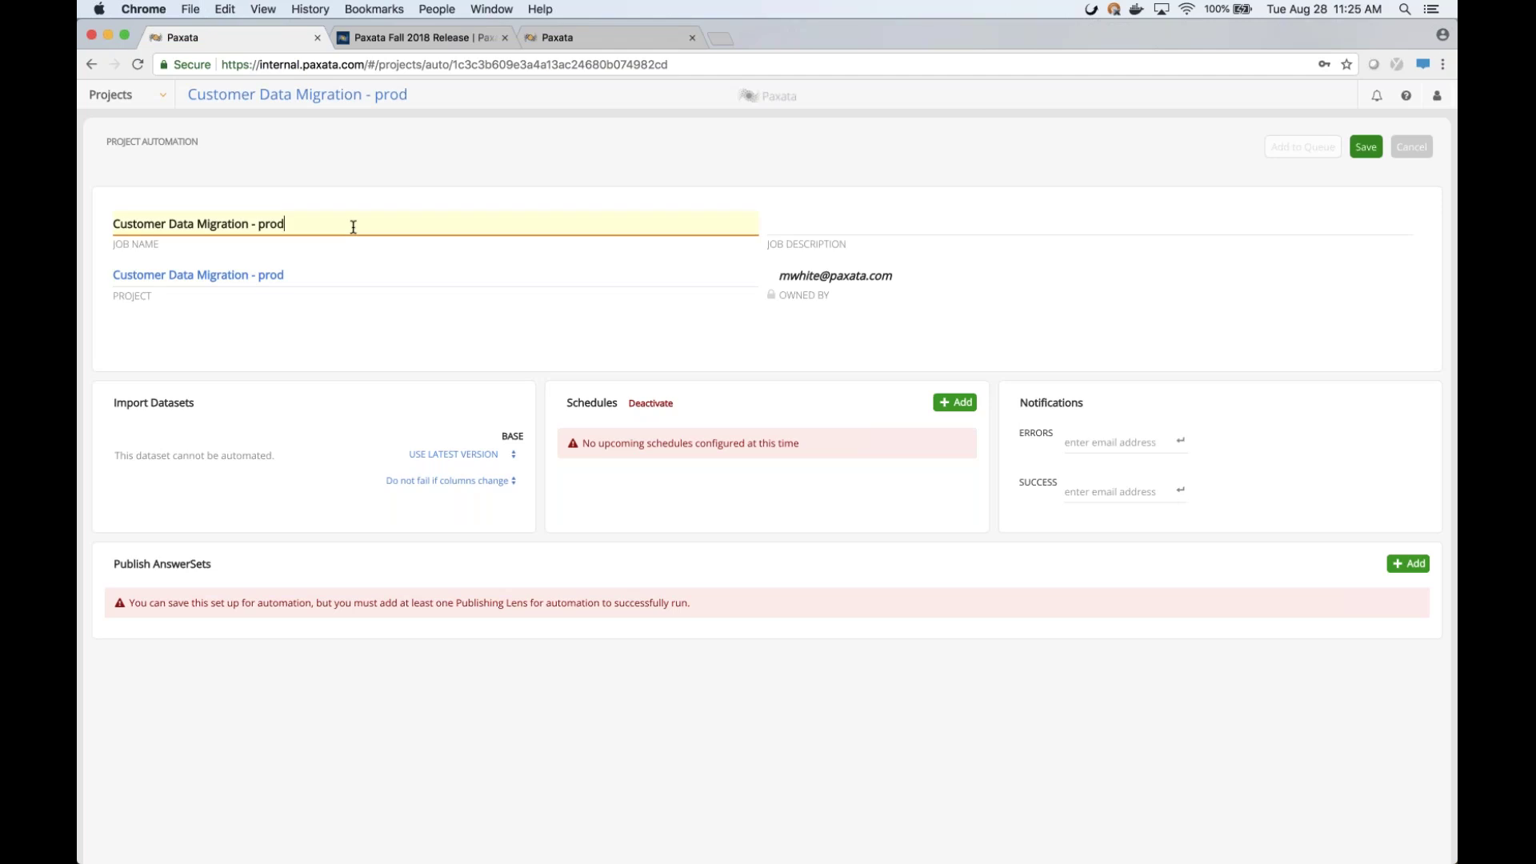
text(job)
click(330, 322)
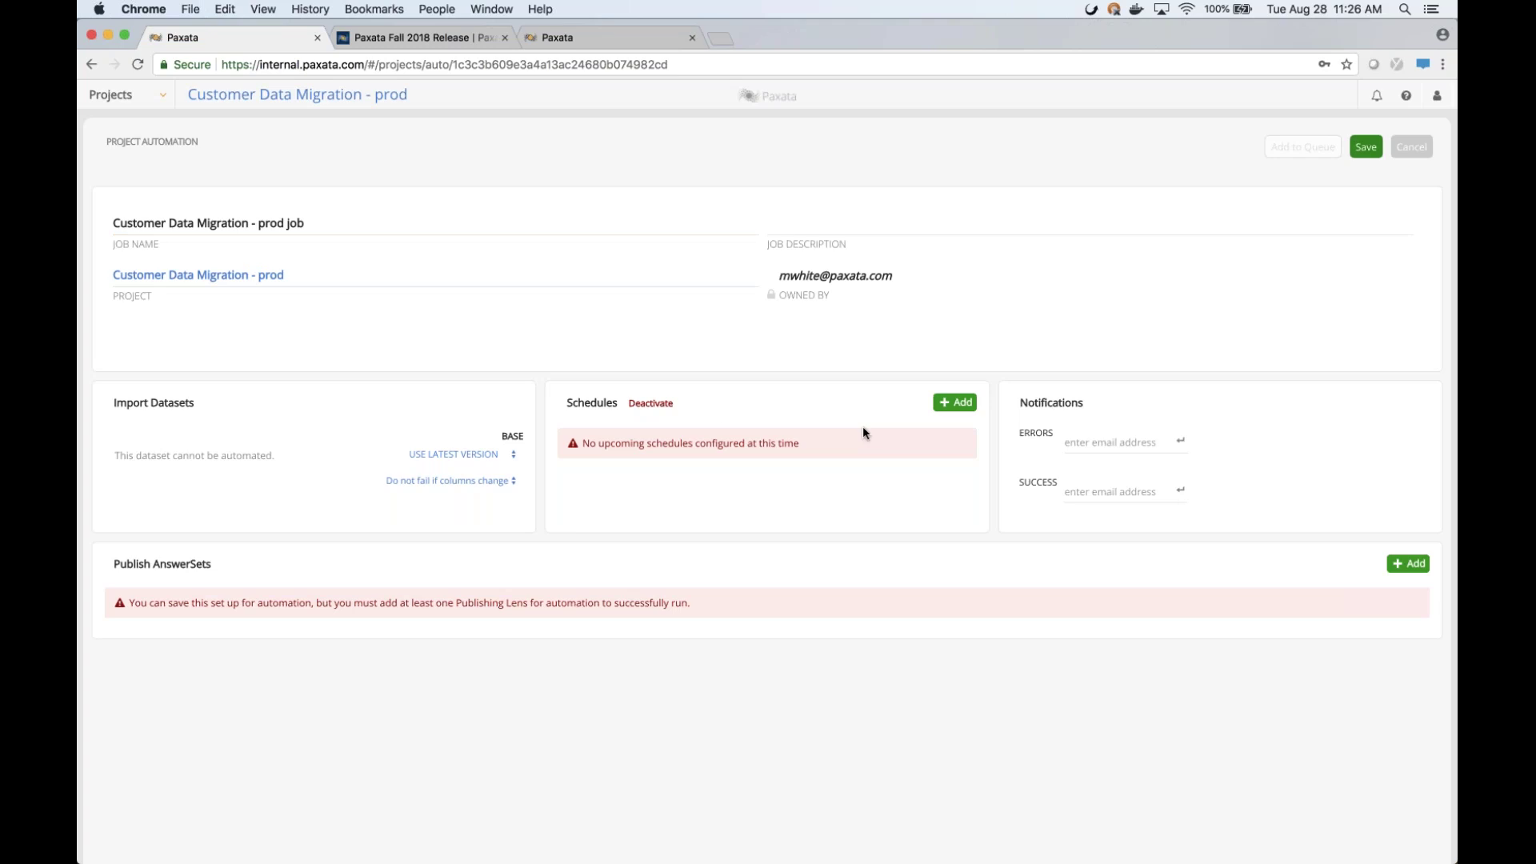
Add a schedule that runs the job once on 08/28/2018 at 11:00 PM
click(955, 402)
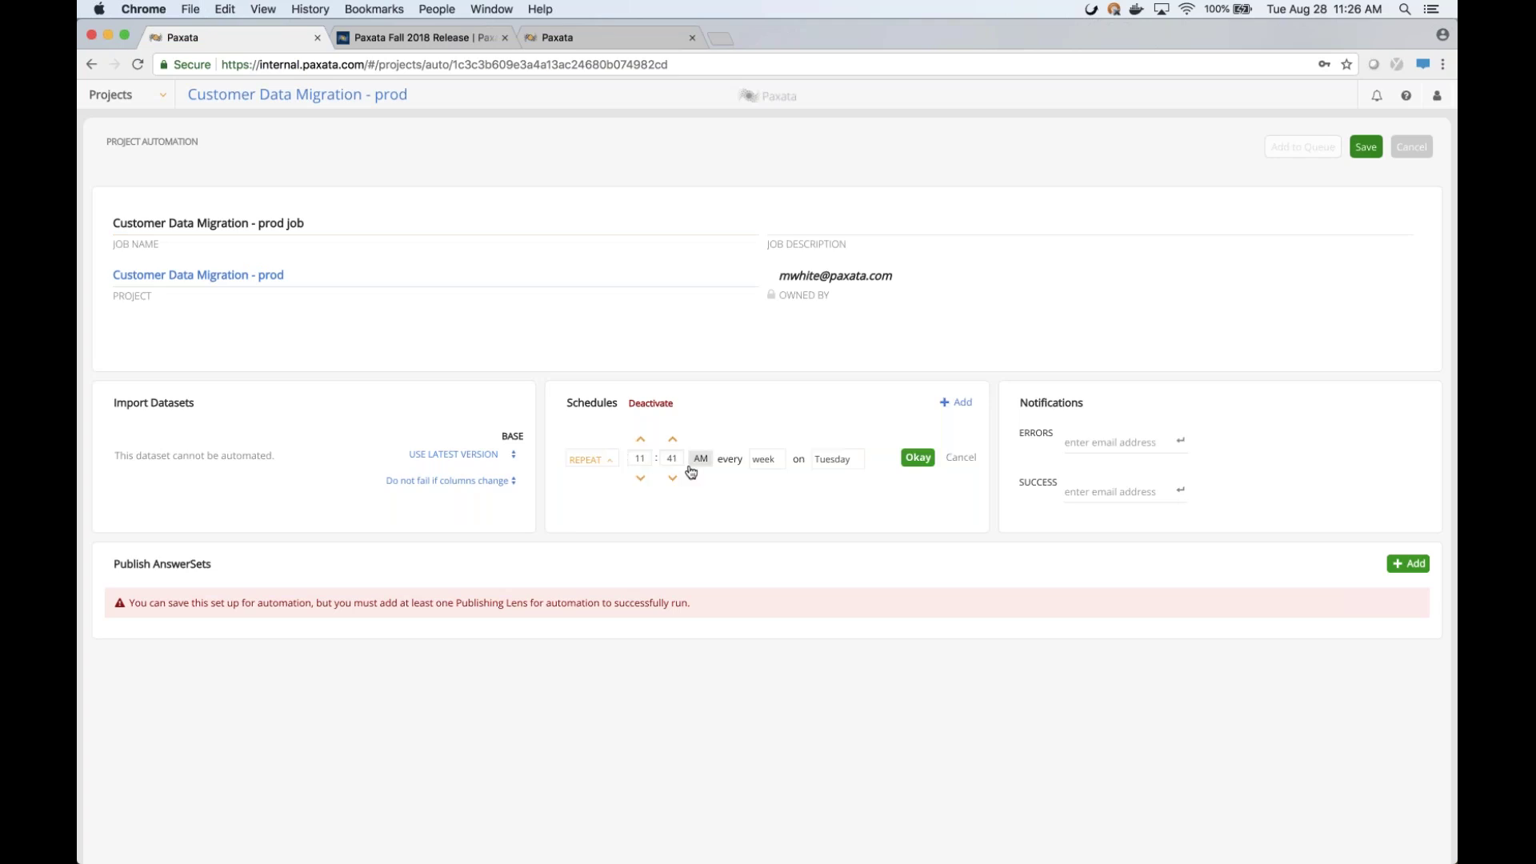
click(609, 464)
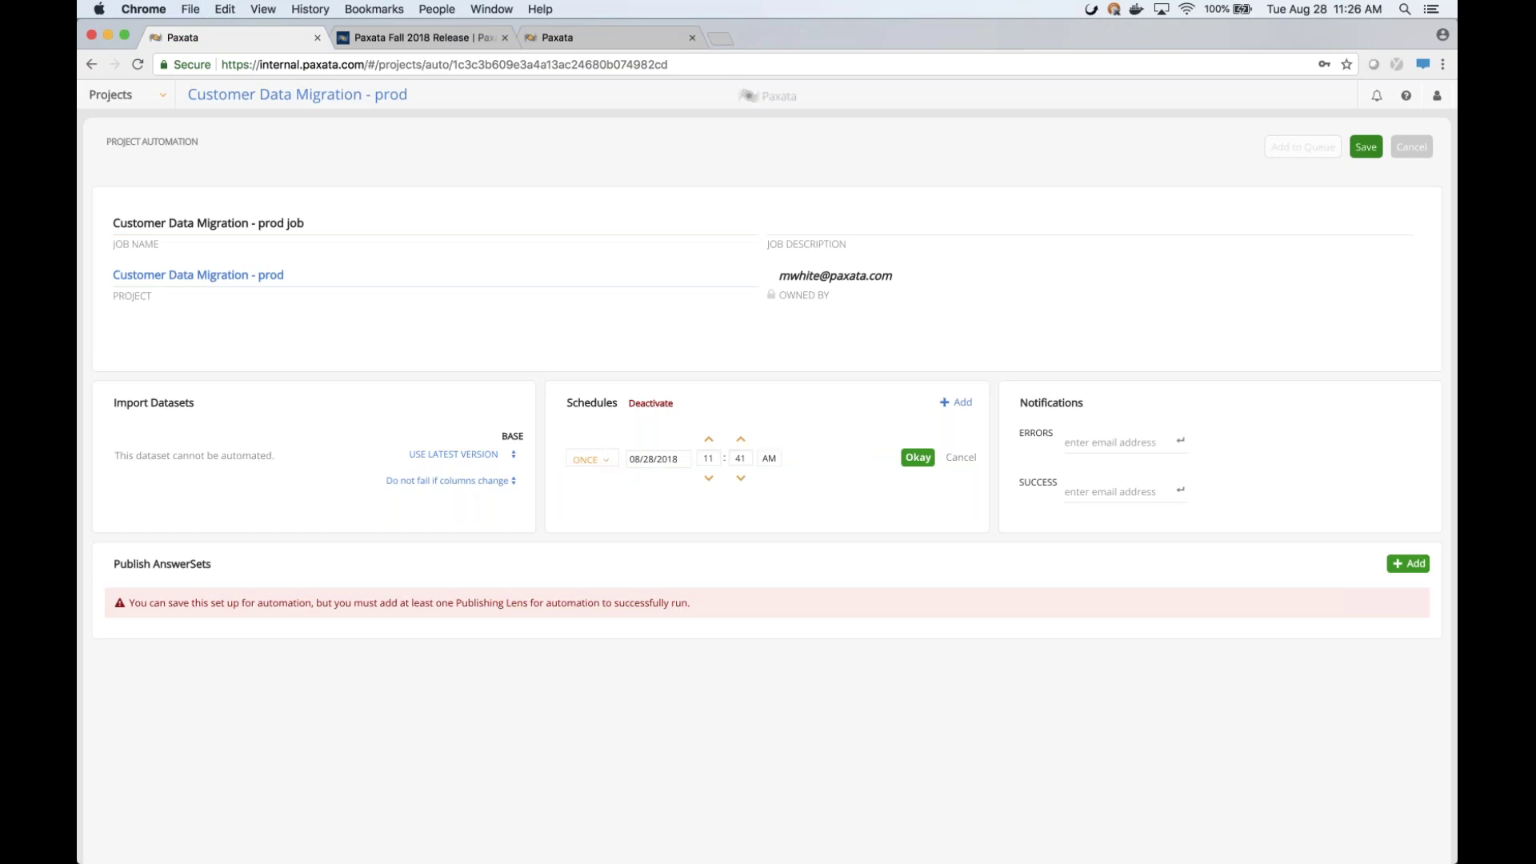
double_click(734, 461)
text(00)
click(769, 458)
click(917, 457)
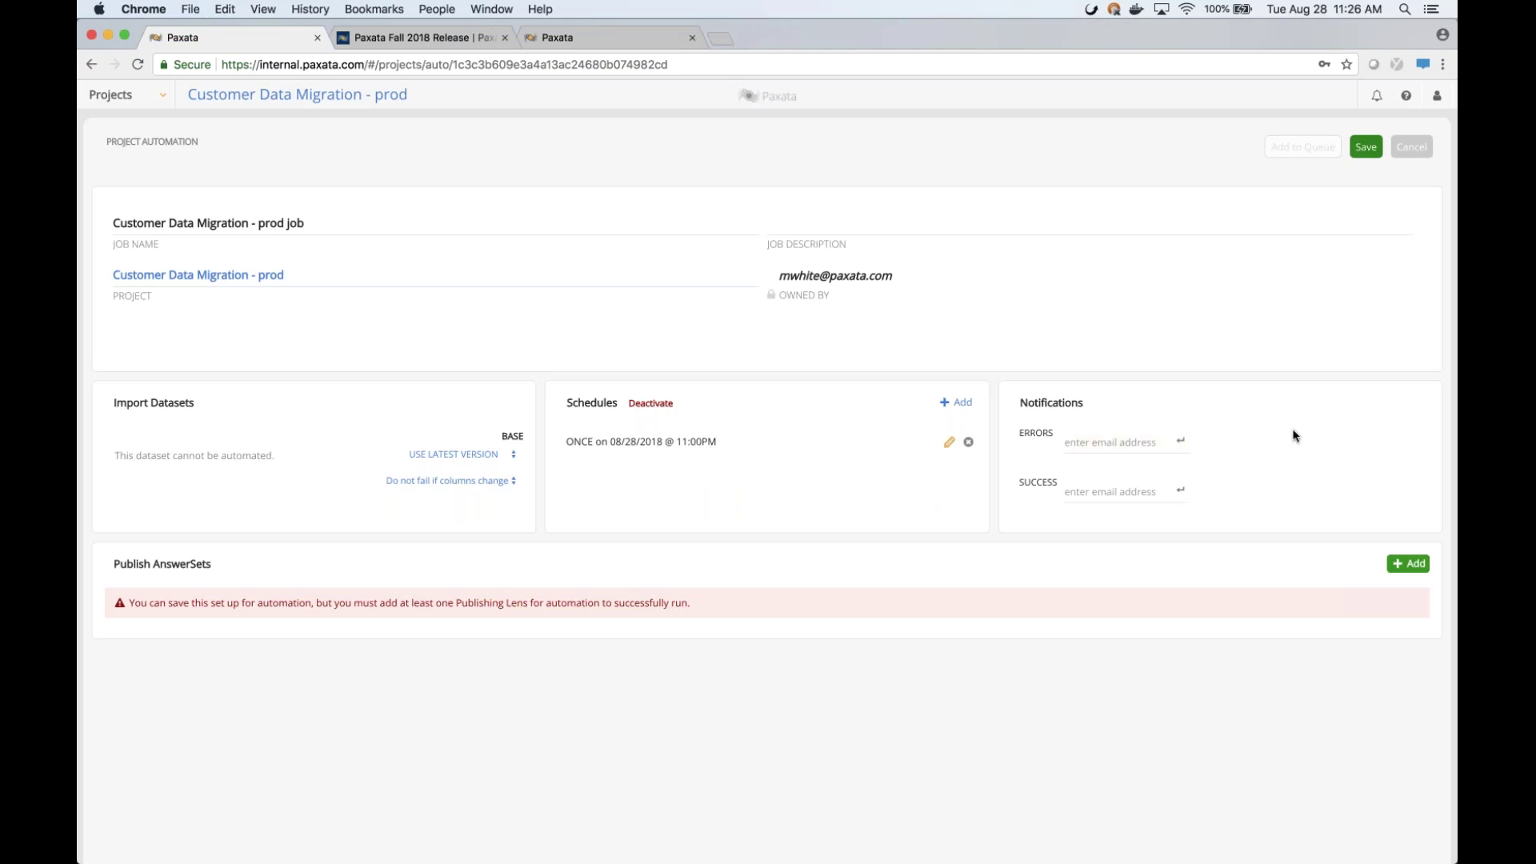
click(1124, 442)
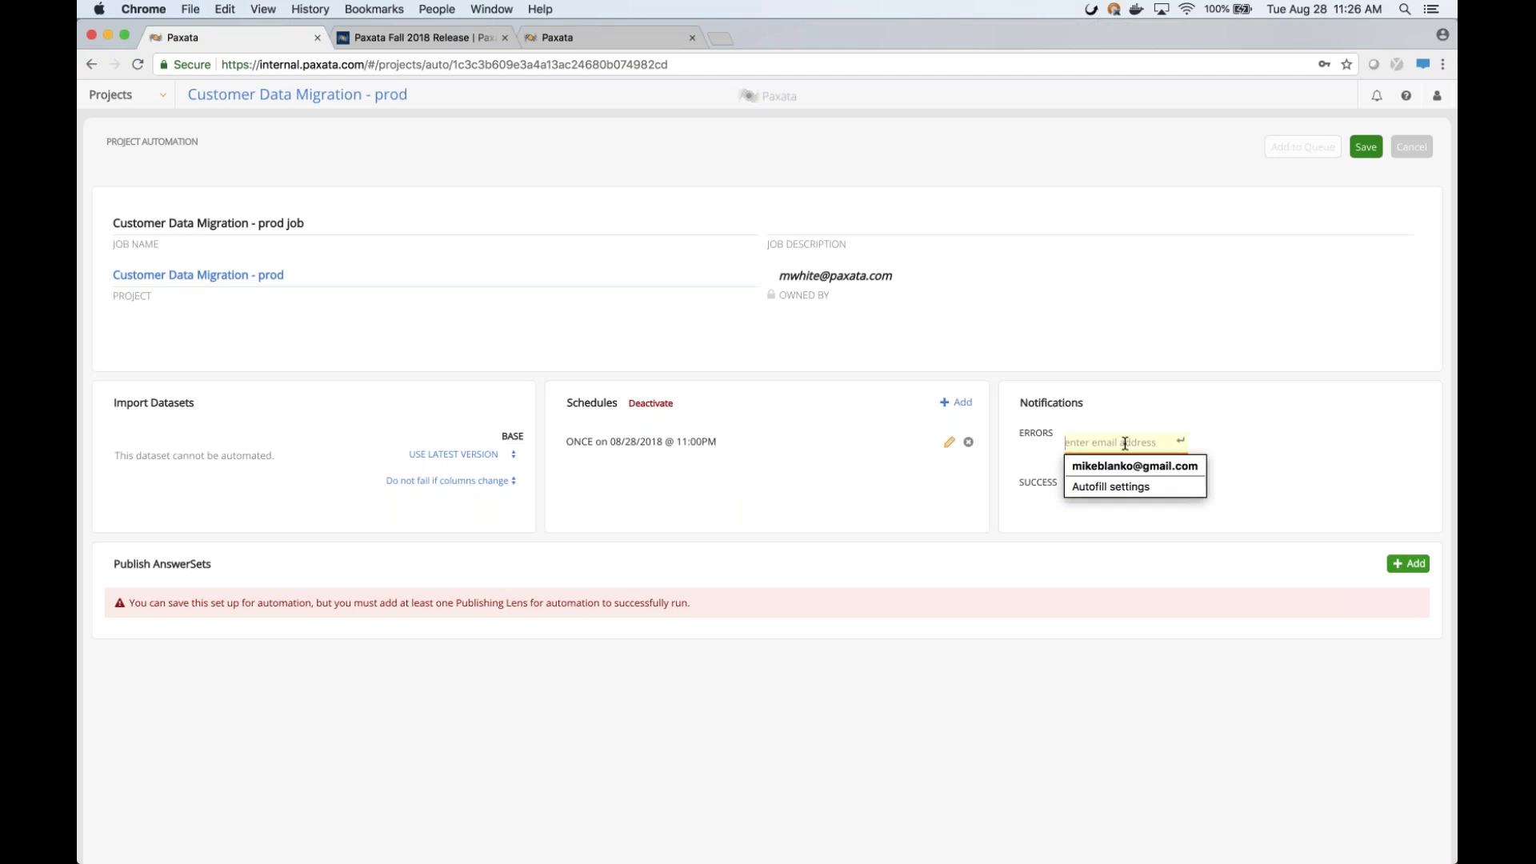
click(1045, 497)
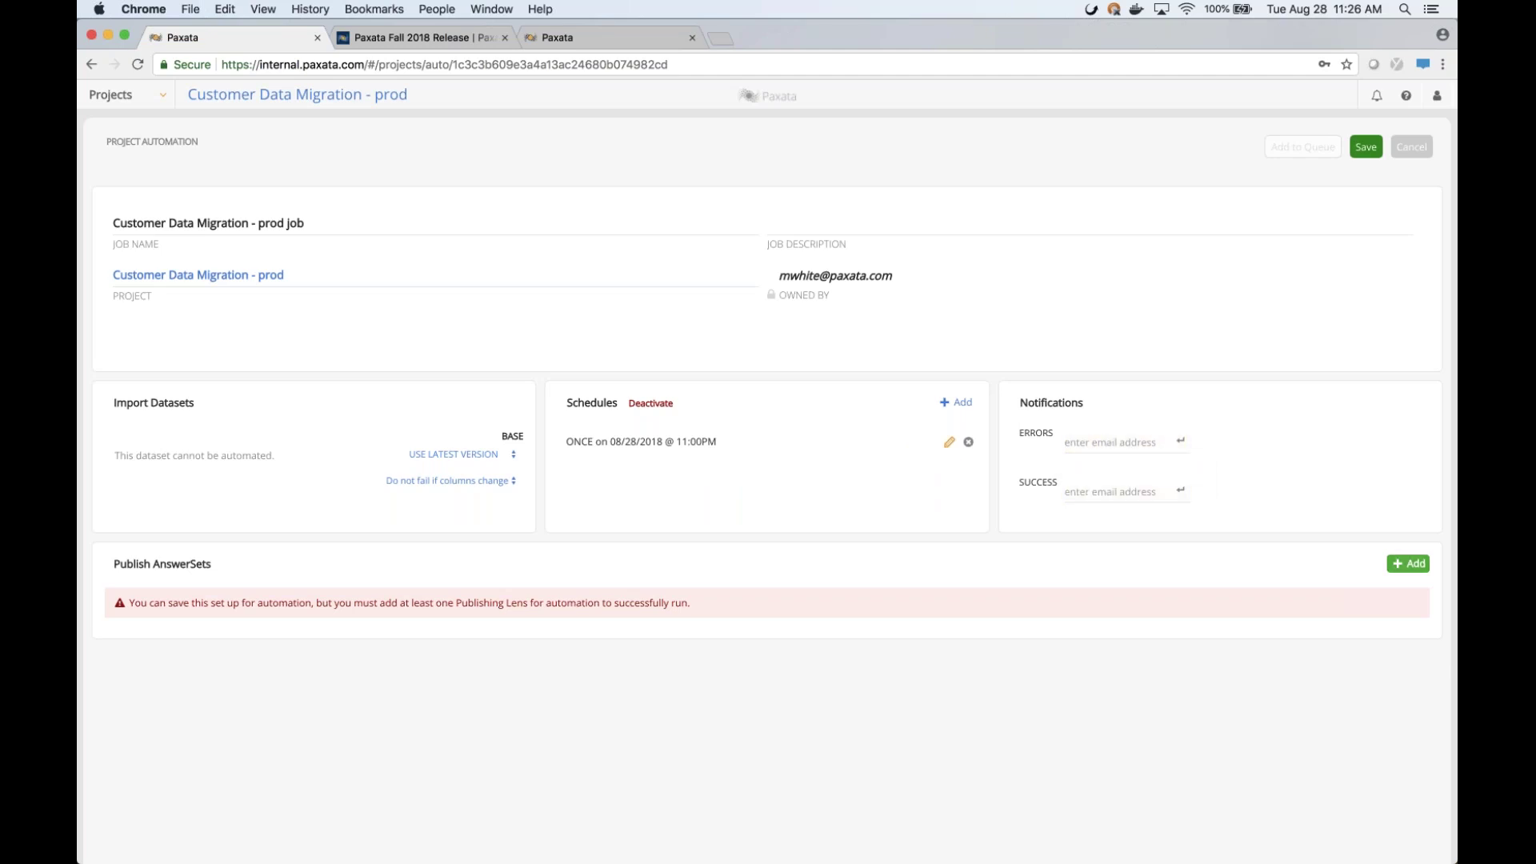
Add the Ready to migrate lens as an AnswerSet that the job publishes automatically
click(1407, 563)
click(209, 602)
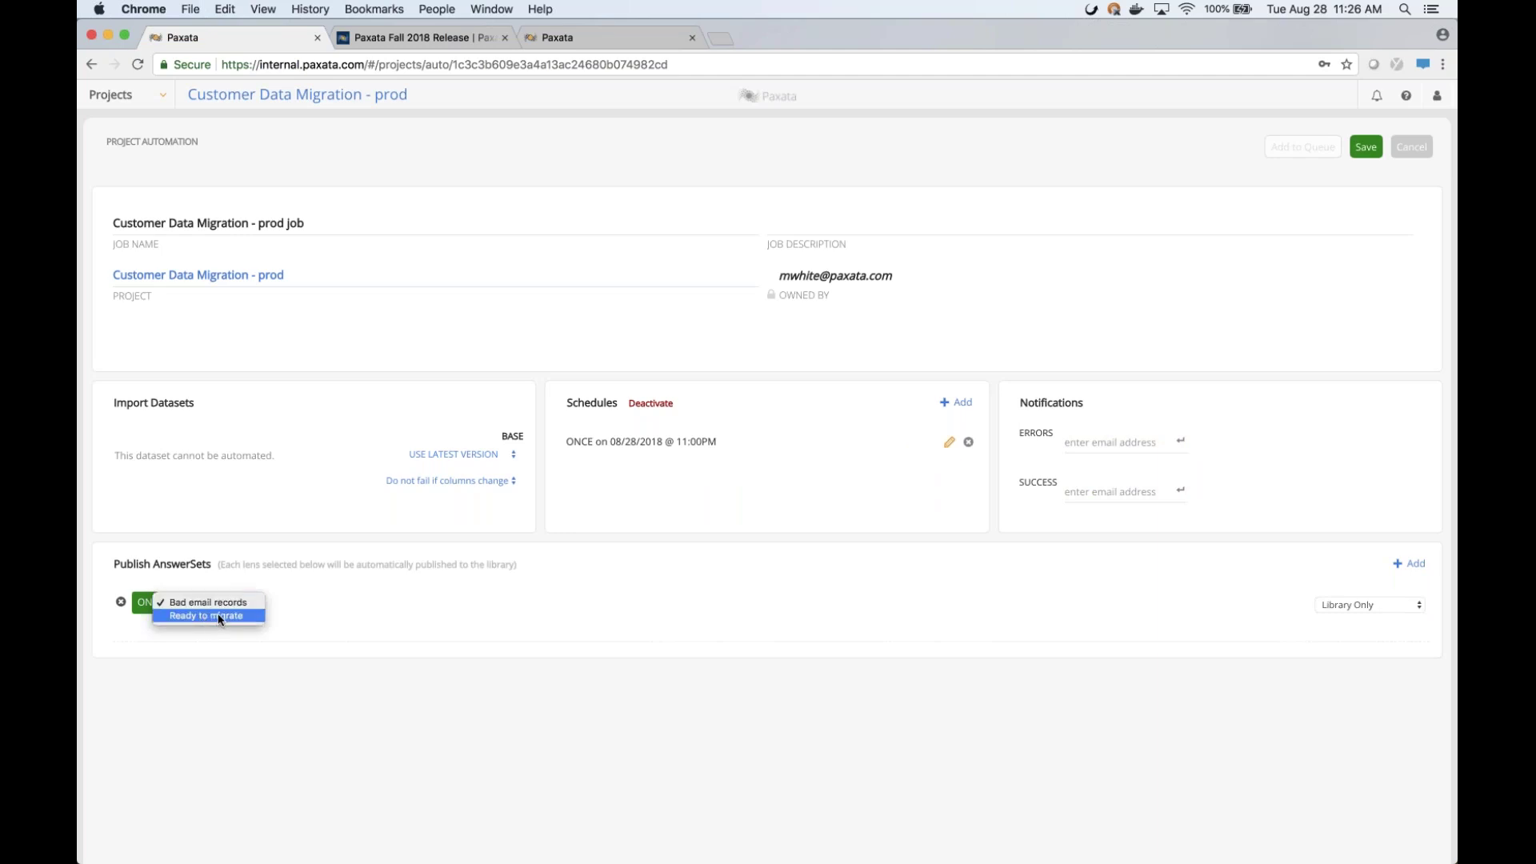
click(218, 617)
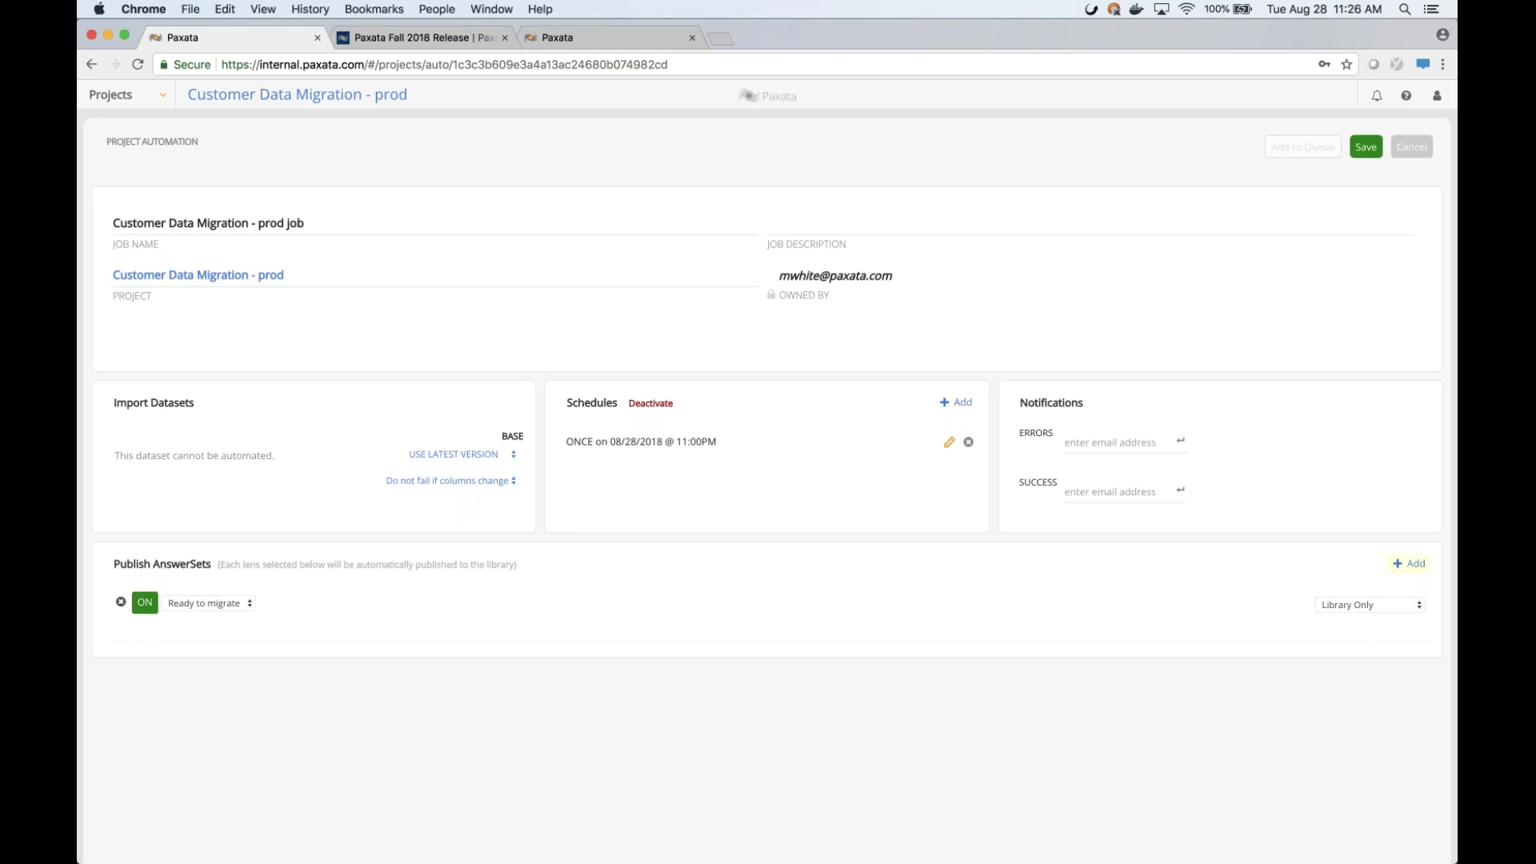
Publish the AnswerSet to Library & Data Source, using Azure Data Lake Storage with the directory path /
click(1352, 605)
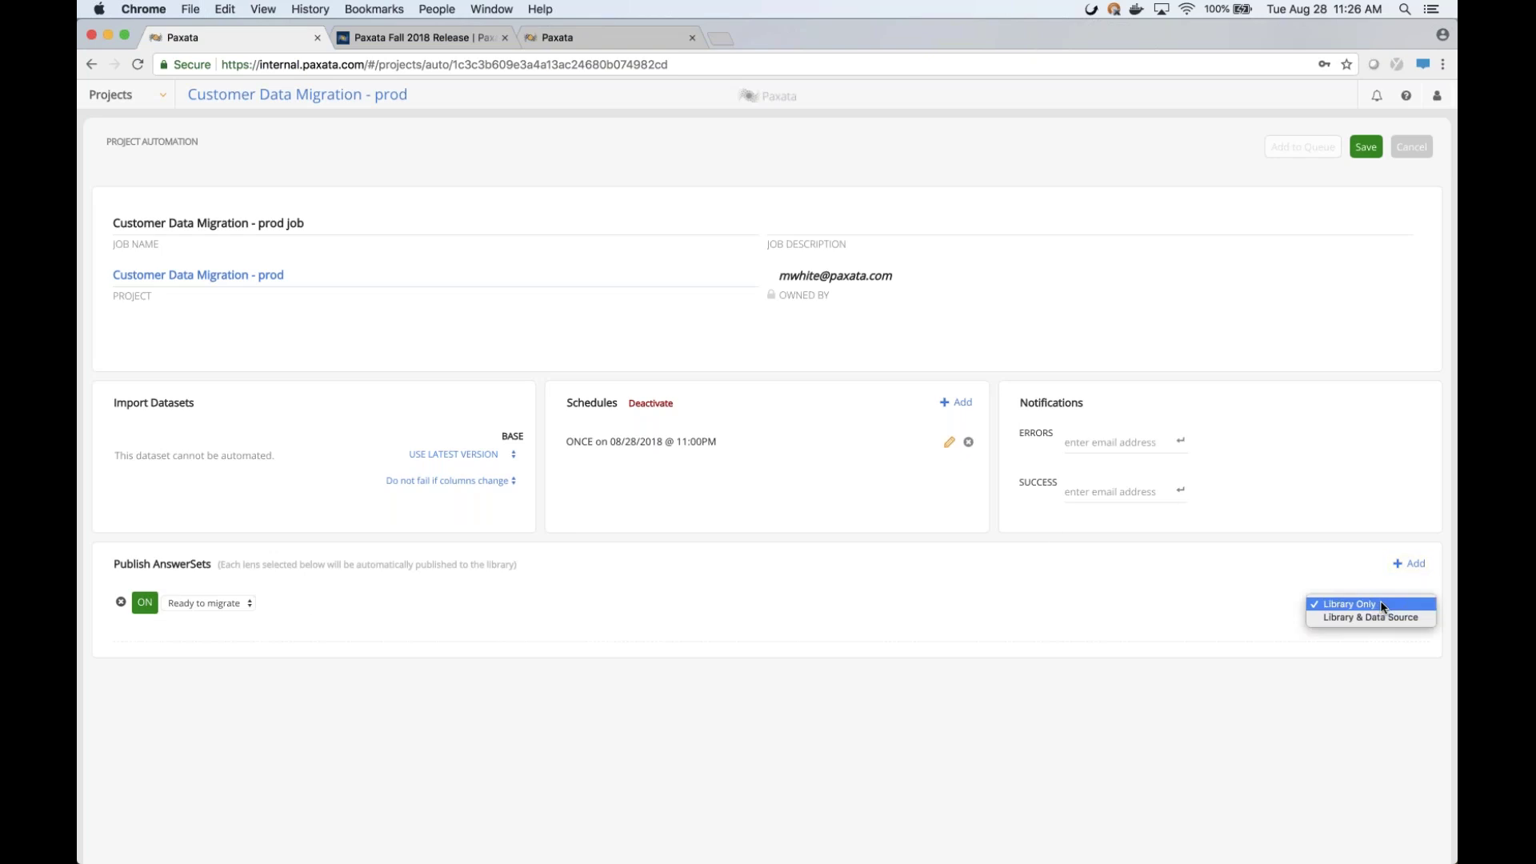
click(1338, 617)
click(1080, 643)
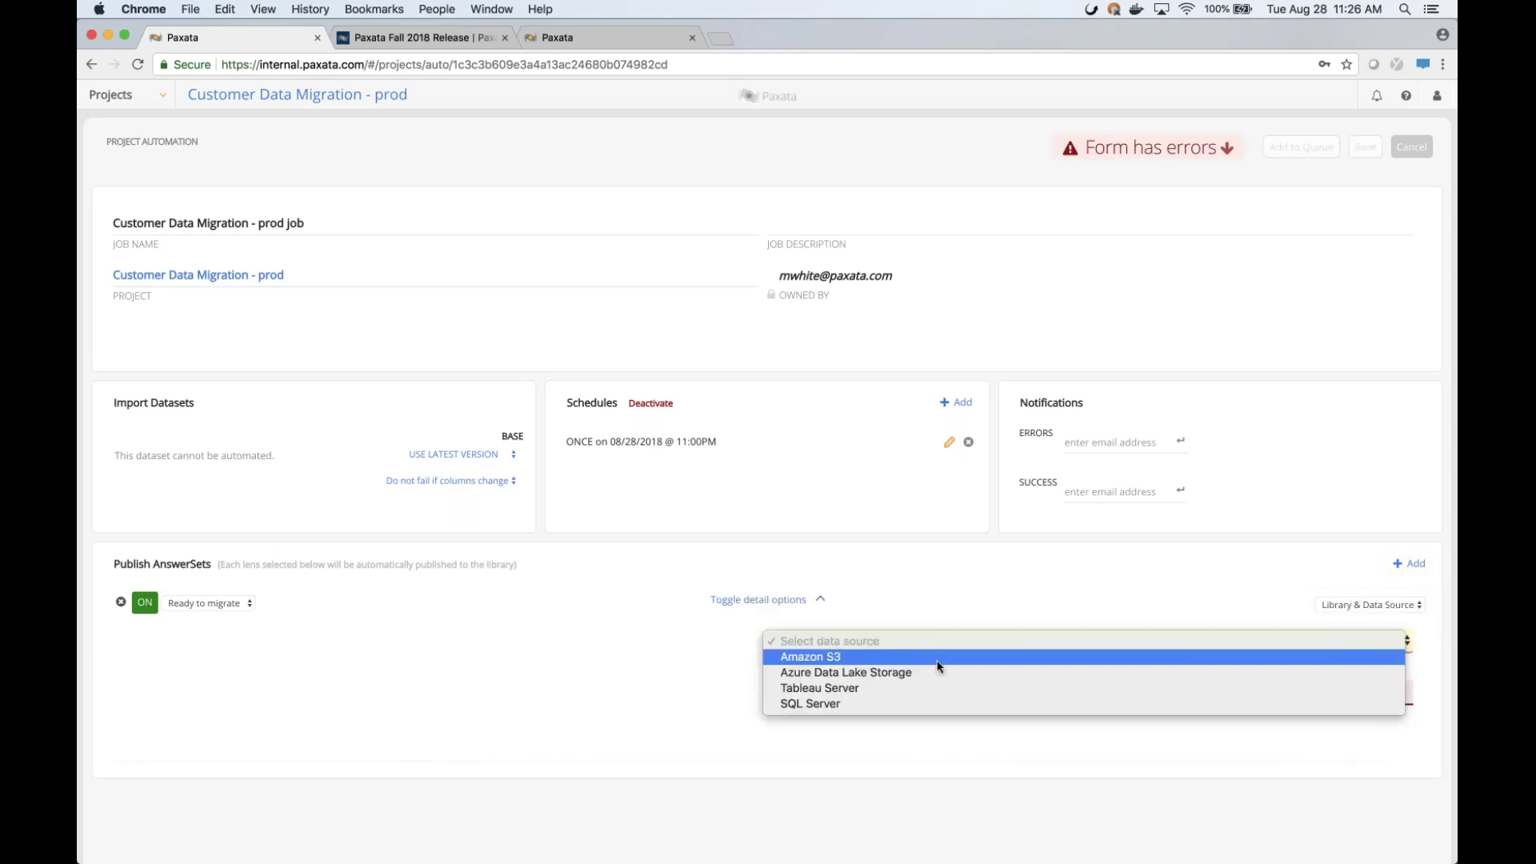
click(890, 671)
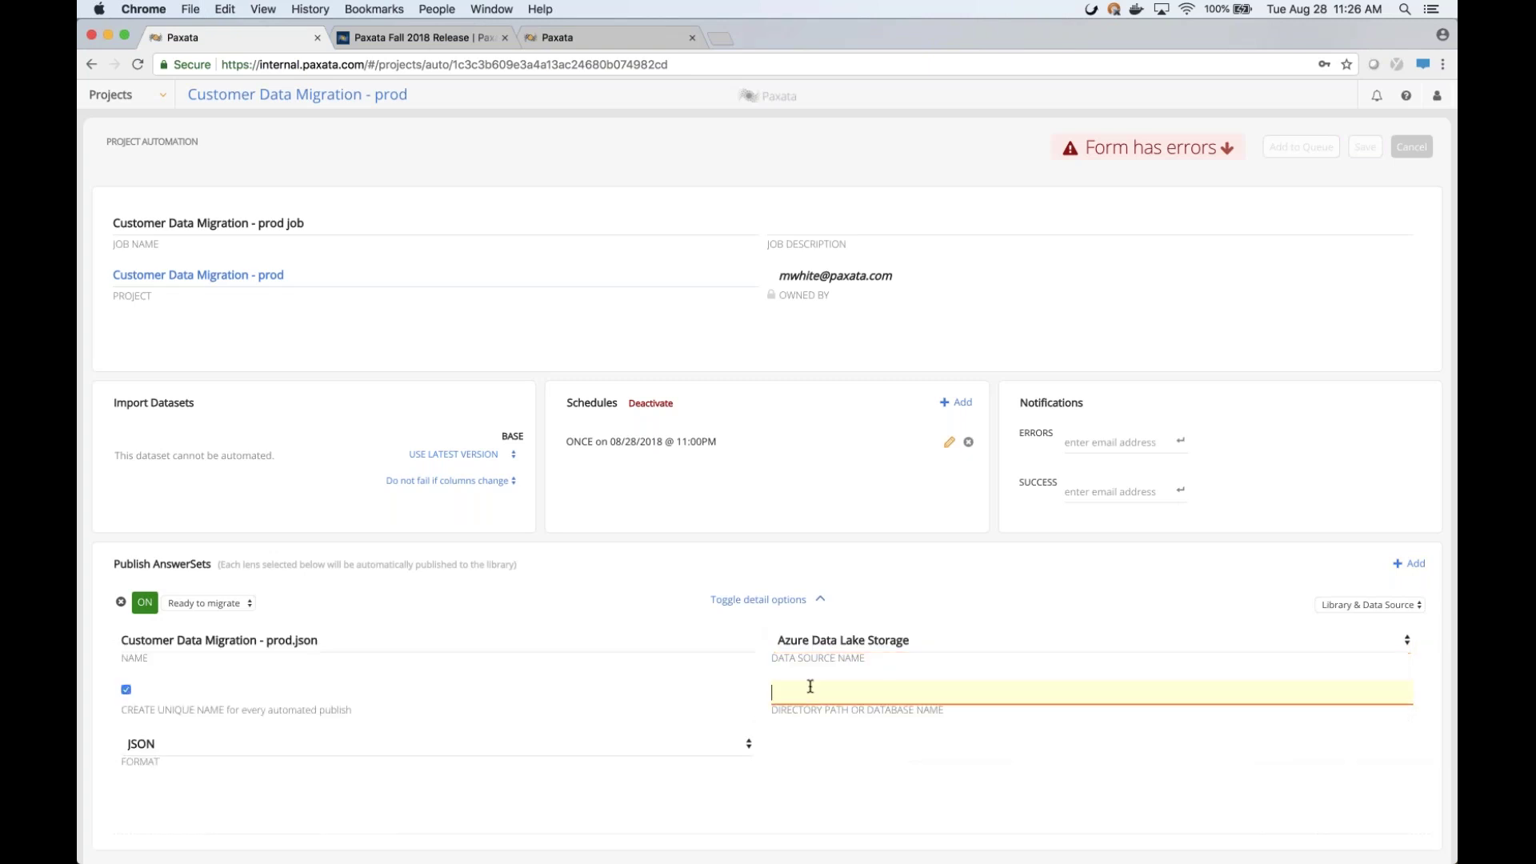
text(/)
Set the AnswerSet's export format to Delimited and save the automation job
click(140, 753)
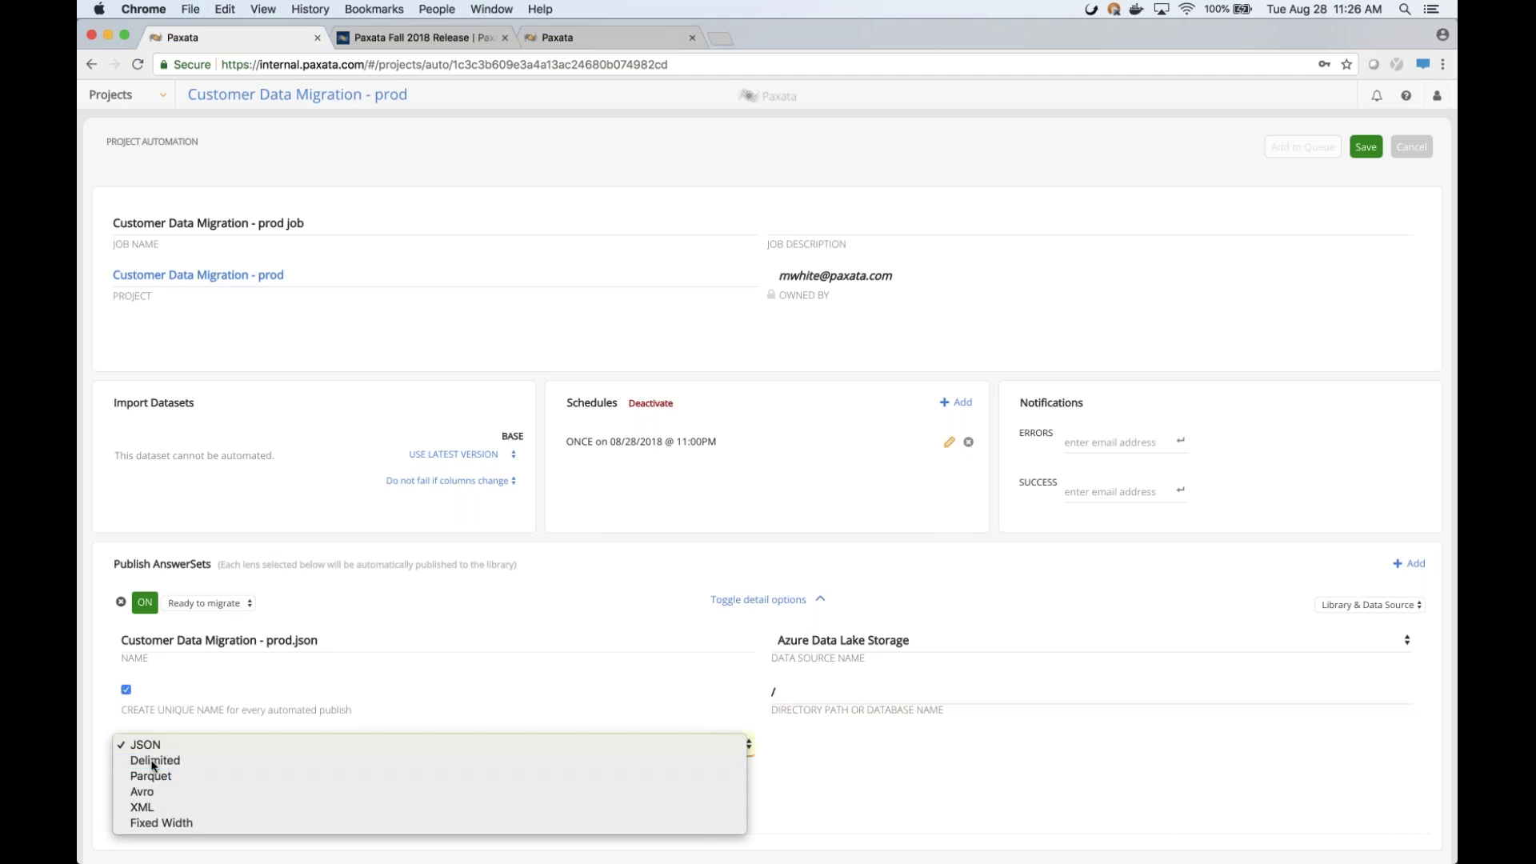
click(154, 761)
click(1366, 147)
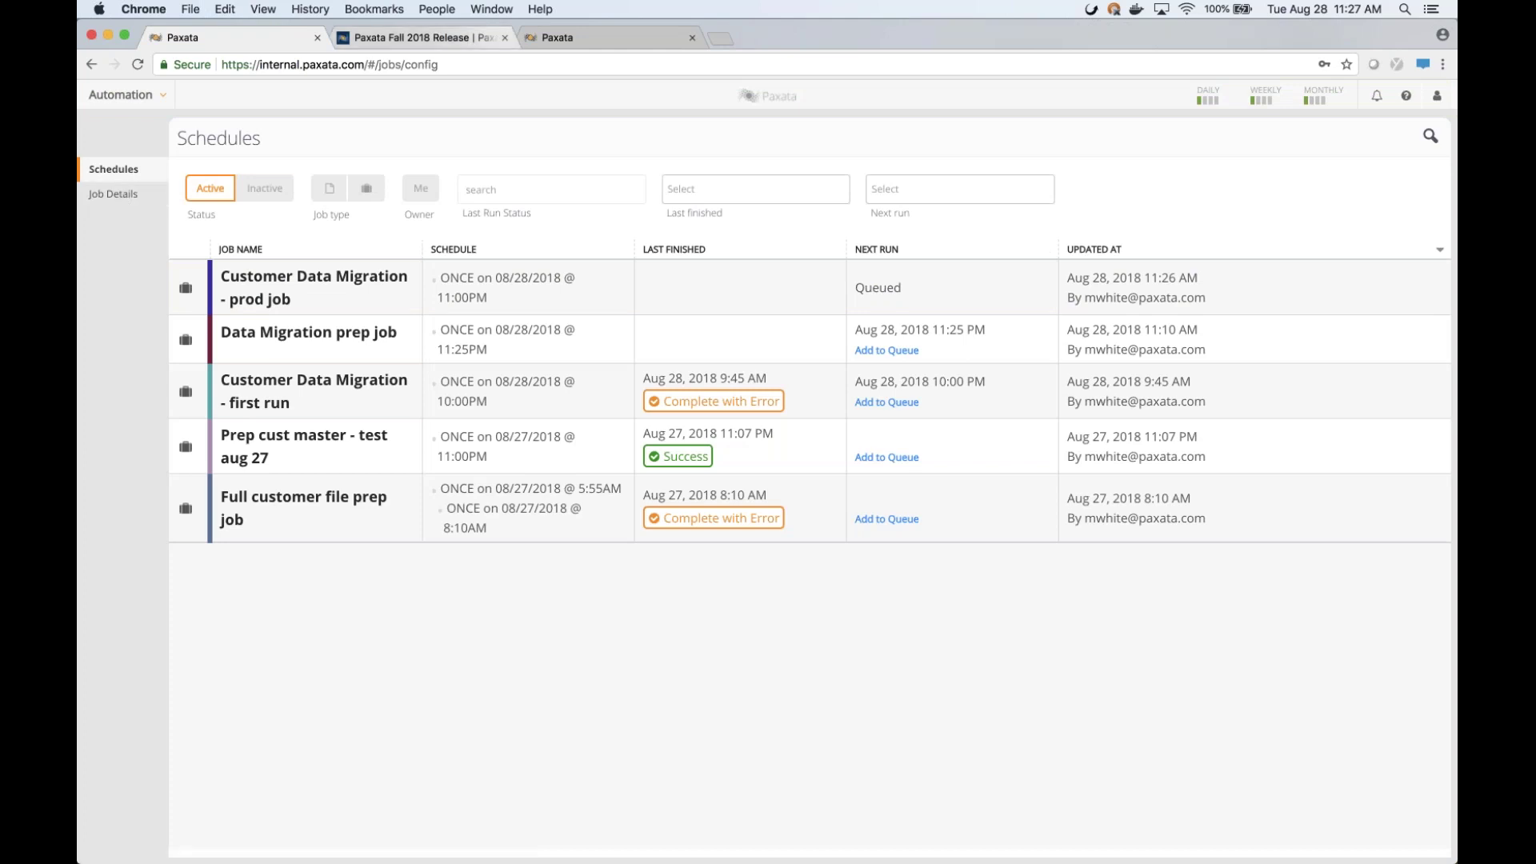
Show all versions of the Prep cust master dataset in the library, and bring up the Paxata Fall 2018 Release page
click(563, 40)
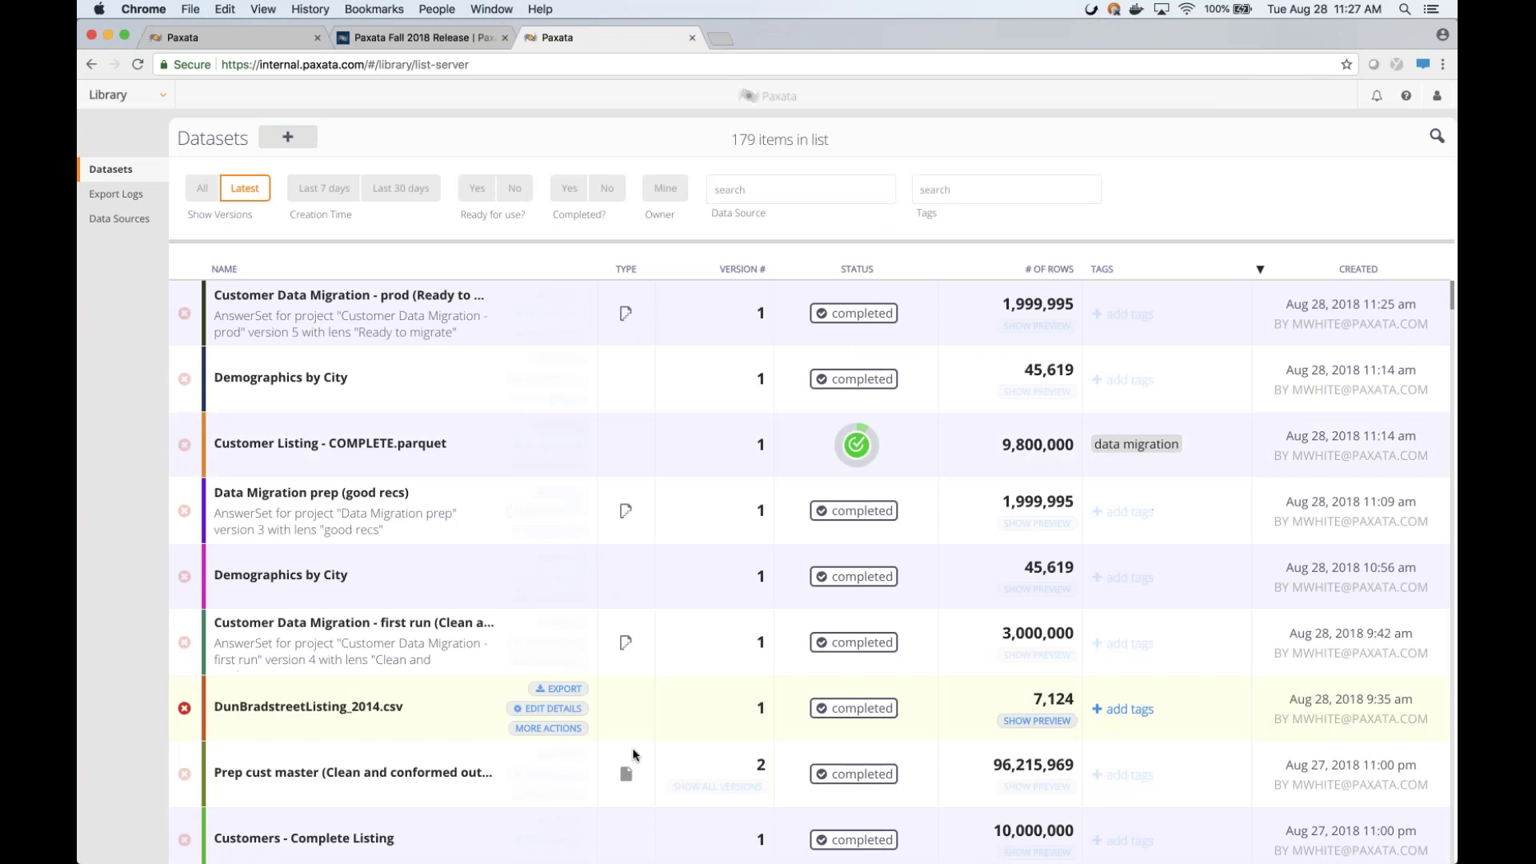
click(695, 784)
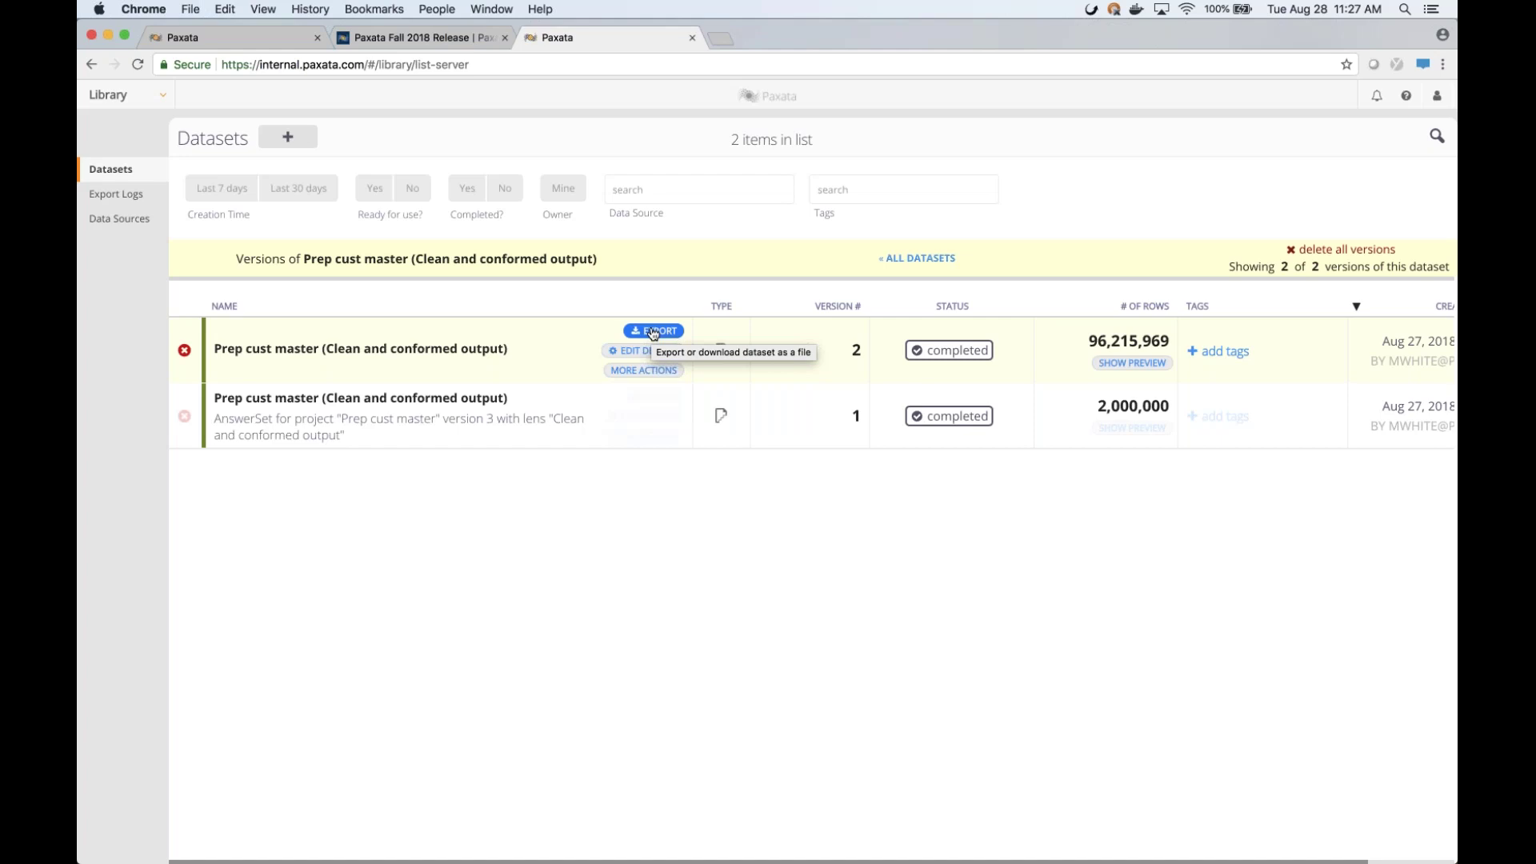
click(395, 46)
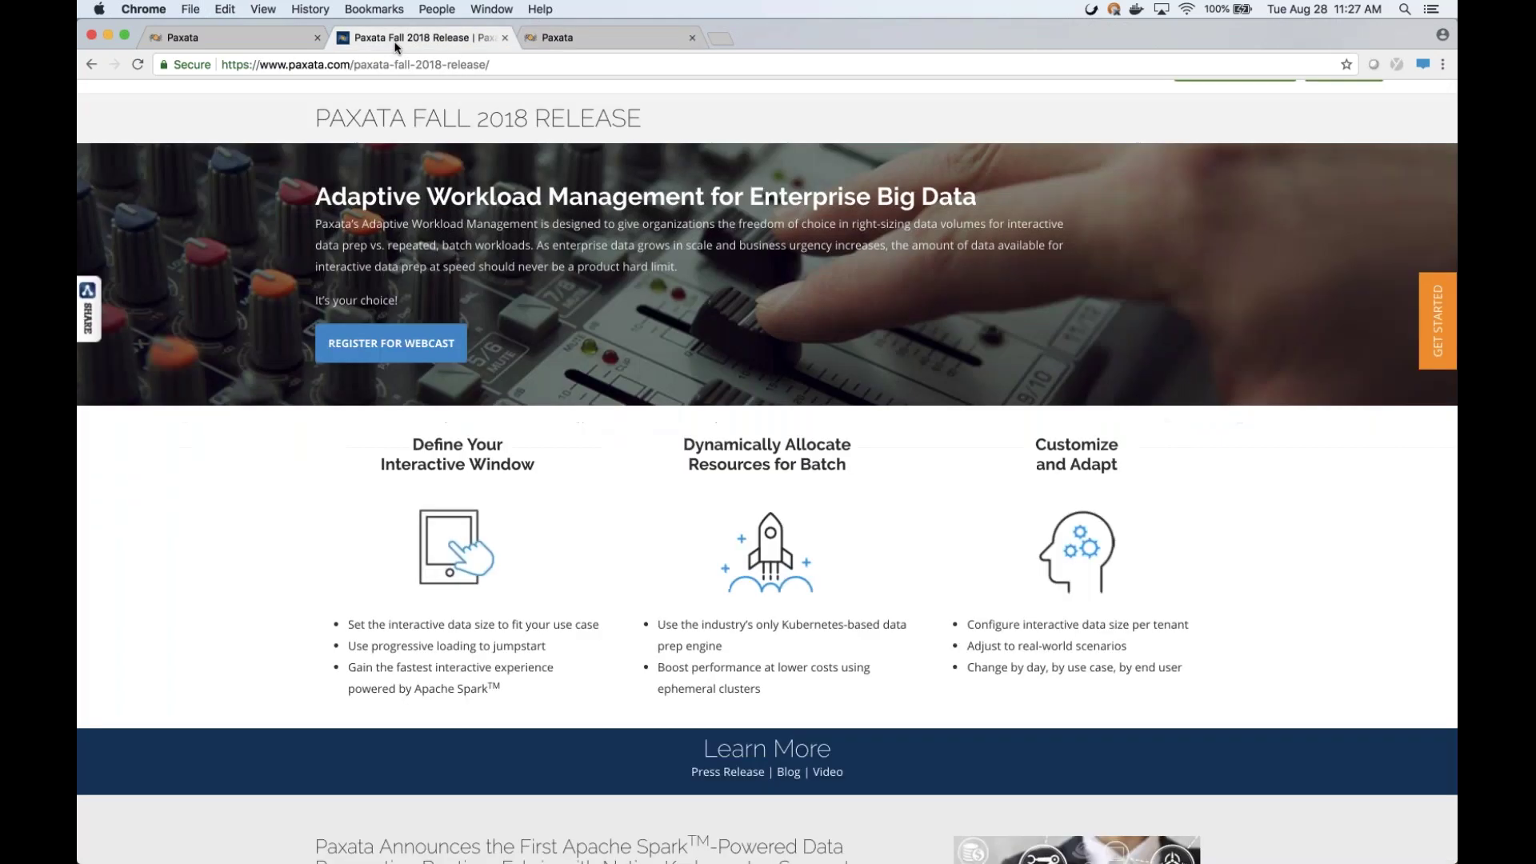